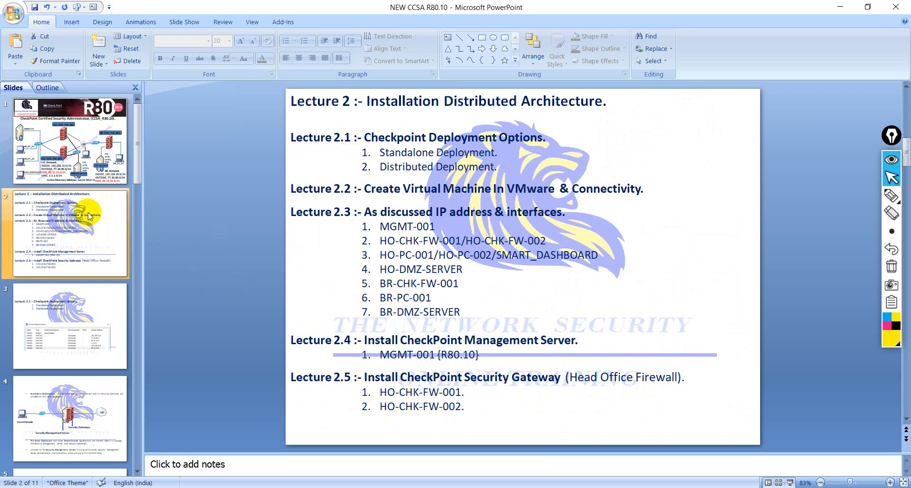
- Return to the network diagram slide and circle both head-office firewalls with the highlighter
key(Up)
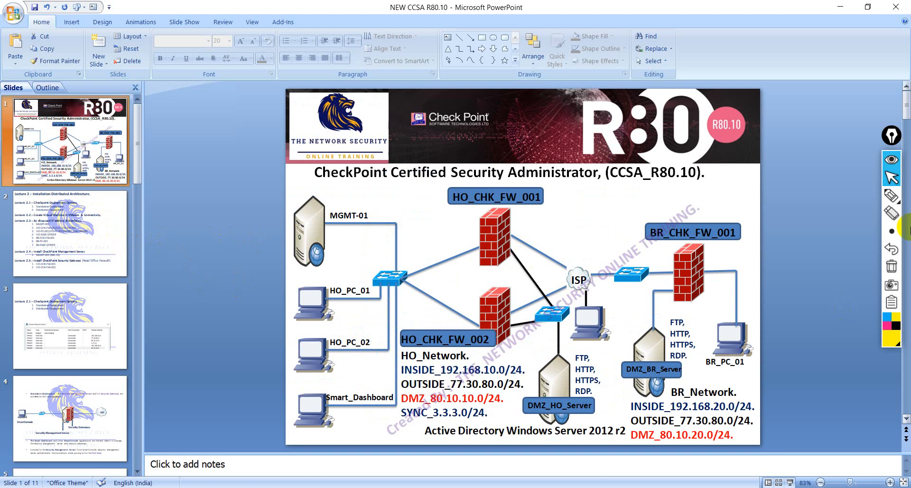
click(891, 194)
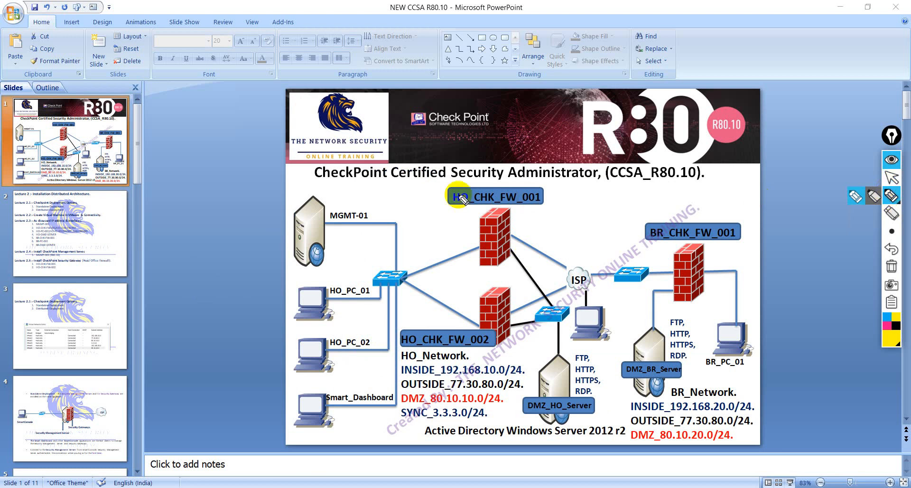
mouse_move(461, 212)
mouse_down()
mouse_move(445, 316)
mouse_move(503, 355)
mouse_move(519, 280)
mouse_move(518, 212)
mouse_move(479, 203)
mouse_move(459, 216)
mouse_up()
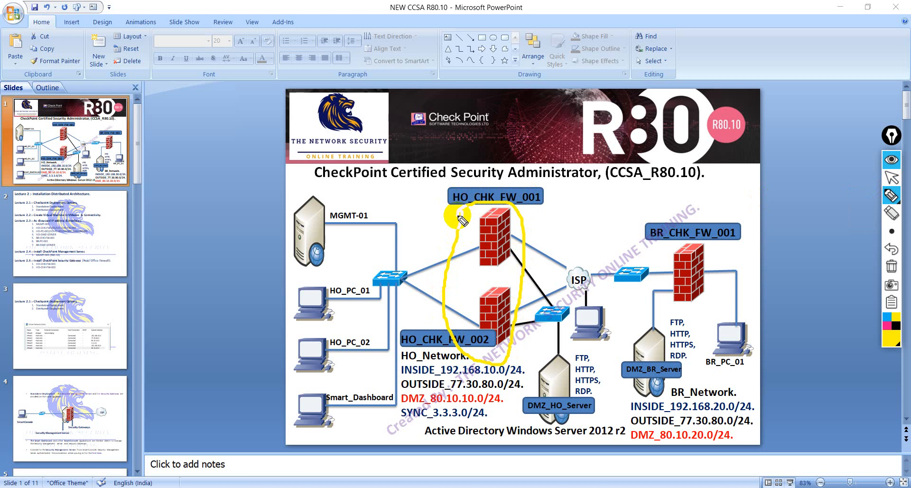
- Clear the highlighting, restore the arrow pointer, and switch to VMware Workstation
click(892, 267)
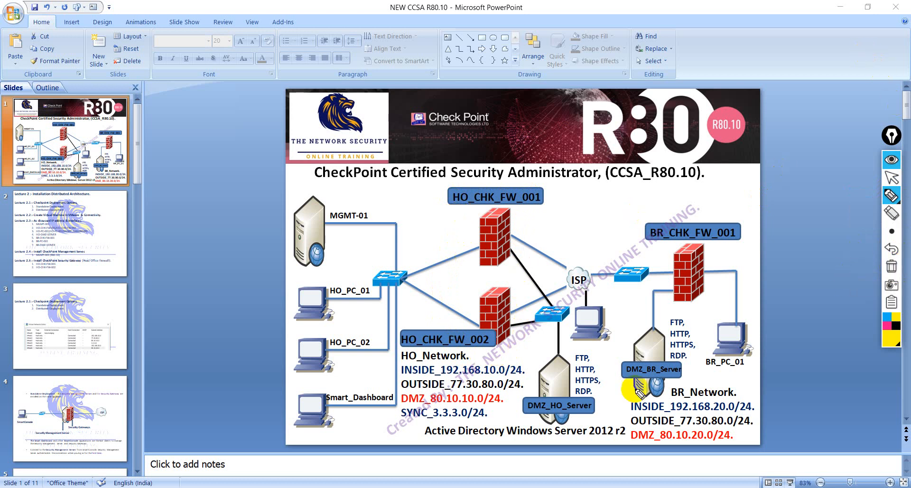
click(892, 178)
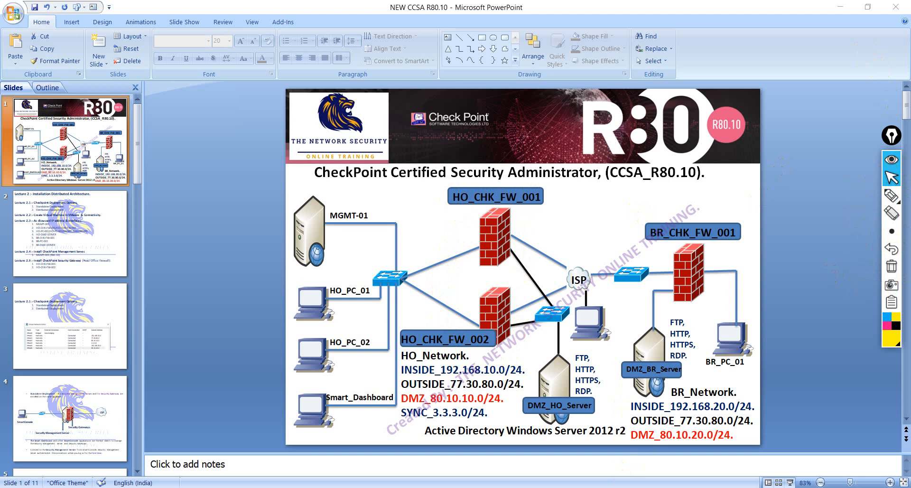
click(480, 415)
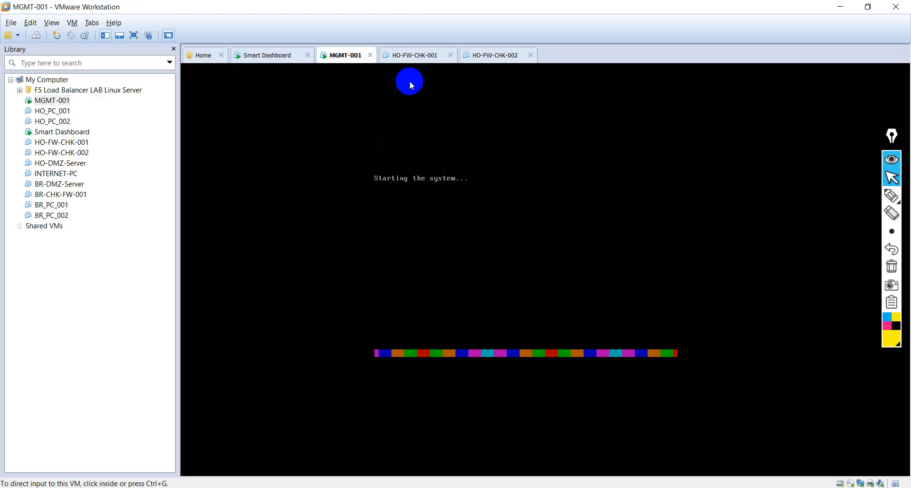
- Power on HO-FW-CHK-001, briefly checking the MGMT-001 and Smart Dashboard machines
click(416, 56)
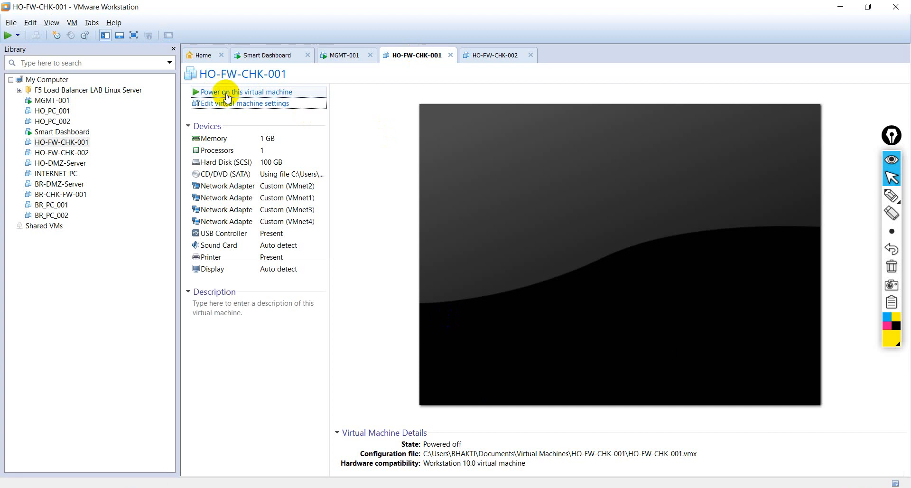
click(227, 94)
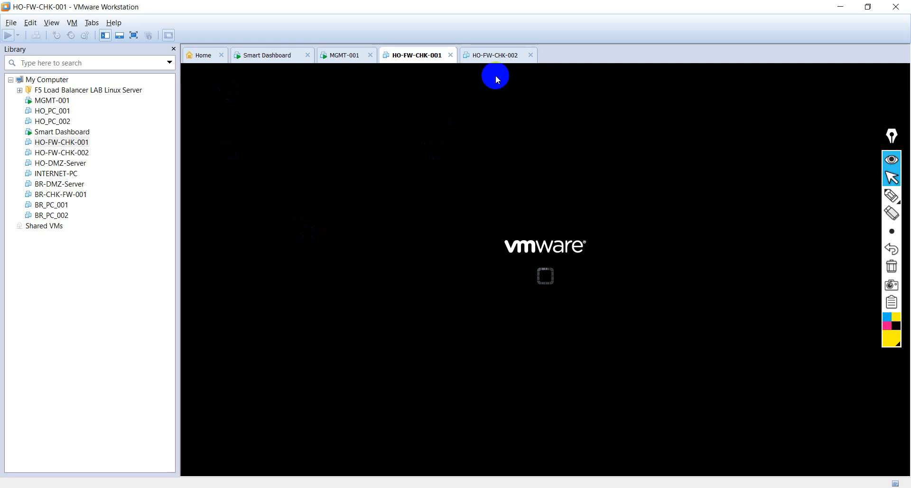
click(344, 56)
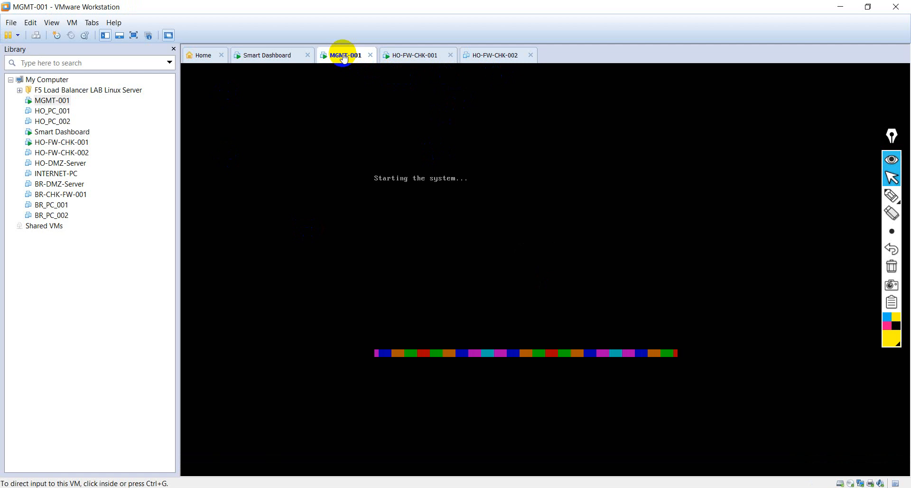
click(278, 56)
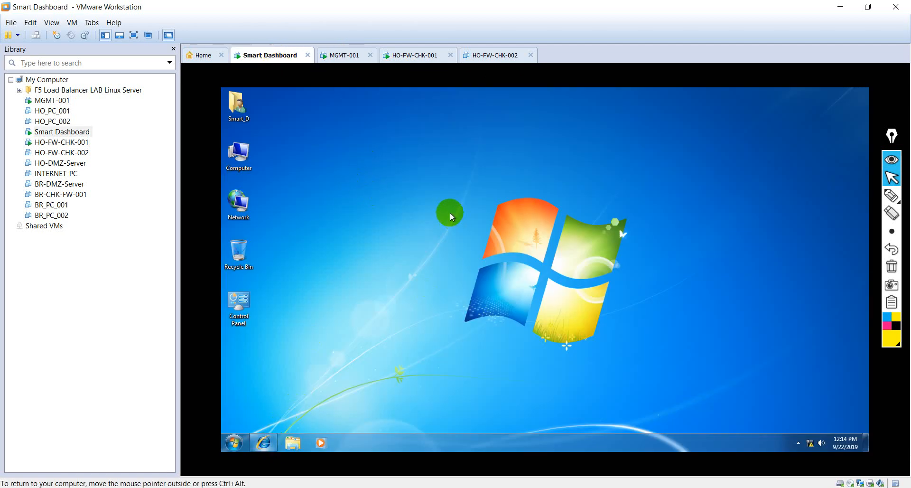
click(424, 56)
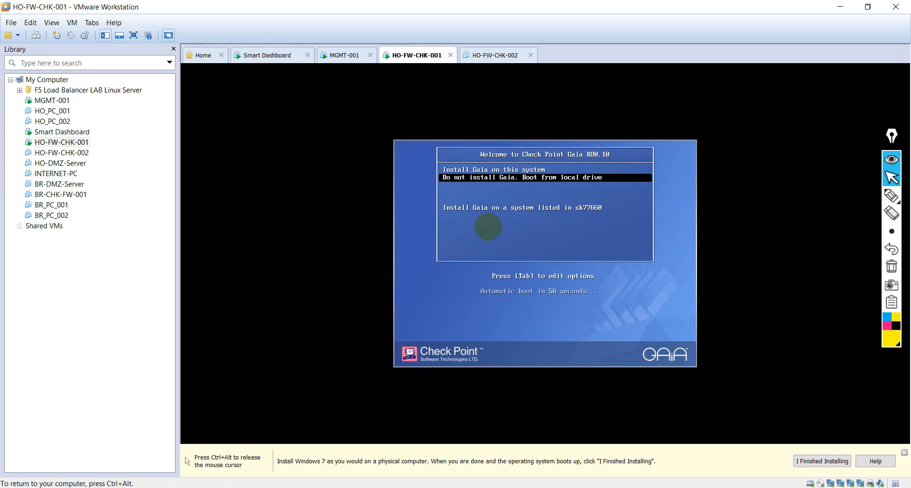
- Choose Install Gaia on this system on HO-FW-CHK-001 to boot the installer
key(Up)
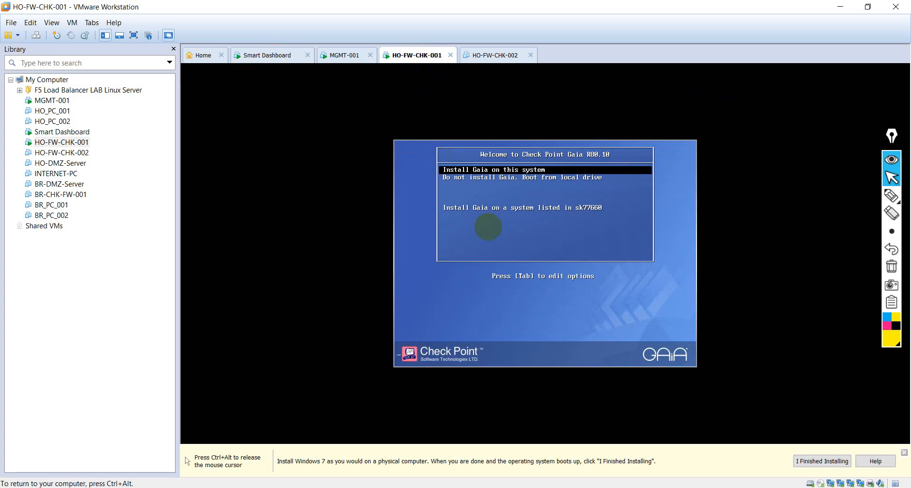
key(Return)
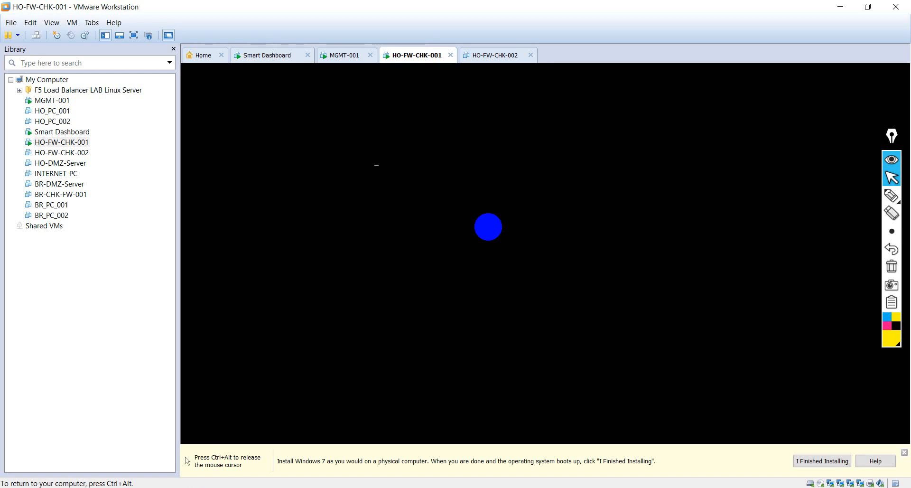
key(ctrl+alt)
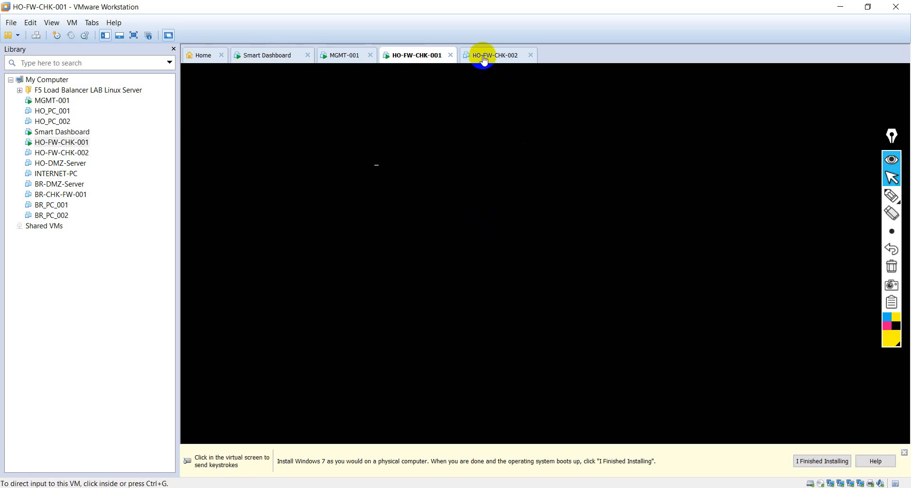
click(503, 56)
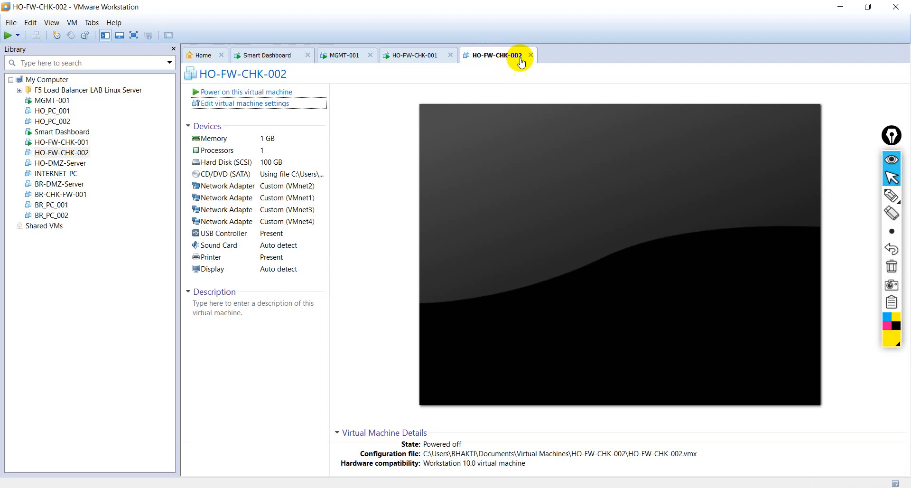
- Power on HO-FW-CHK-002, glancing at HO-FW-CHK-001, MGMT-001 and Smart Dashboard
click(233, 92)
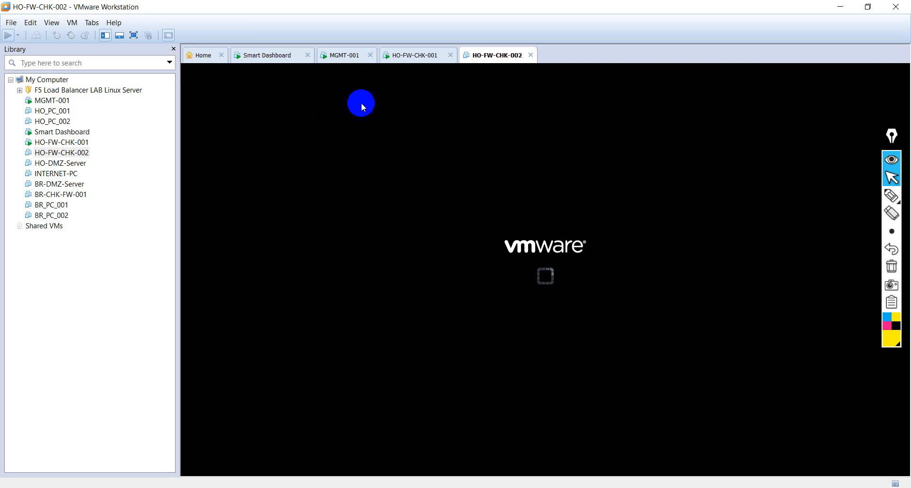
click(418, 59)
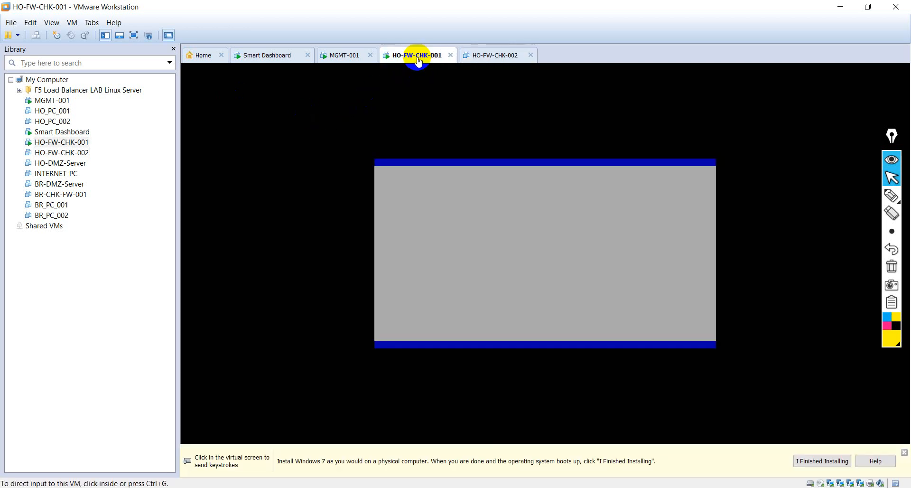
click(350, 55)
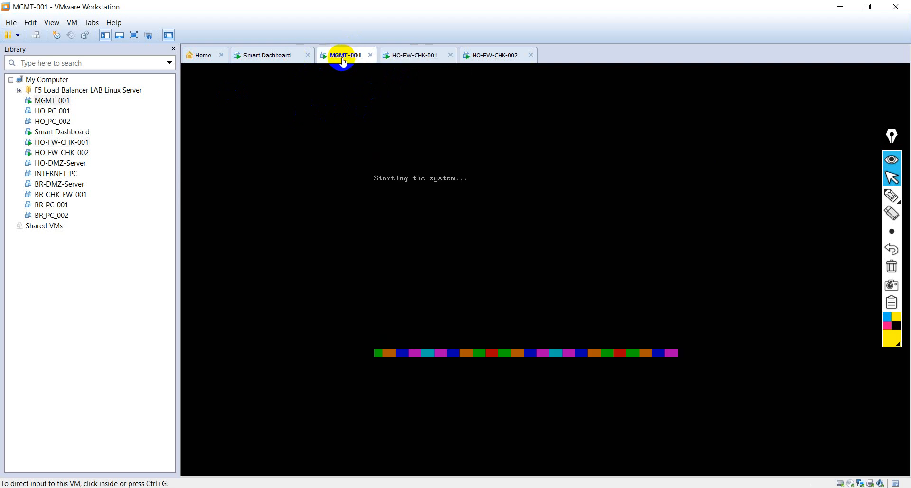
click(270, 56)
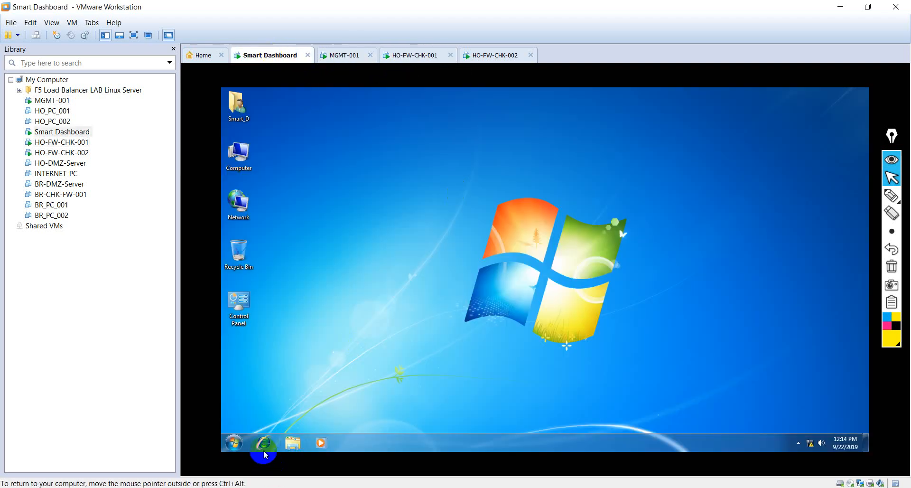
click(496, 56)
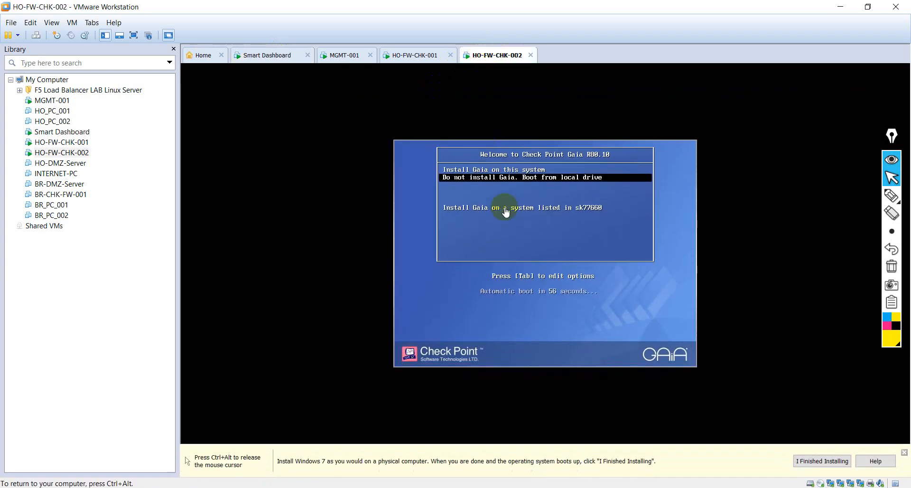
- Choose Install Gaia on this system on HO-FW-CHK-002 to boot the installer
key(Up)
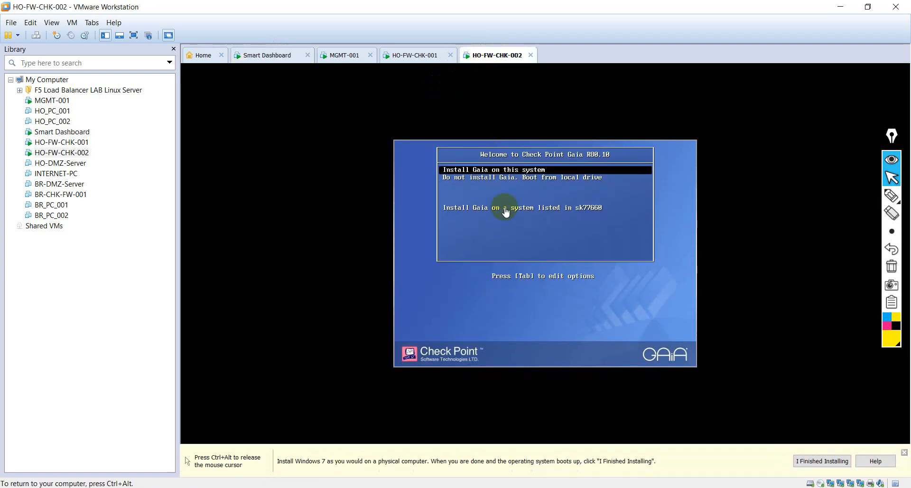
key(Return)
key(ctrl+alt)
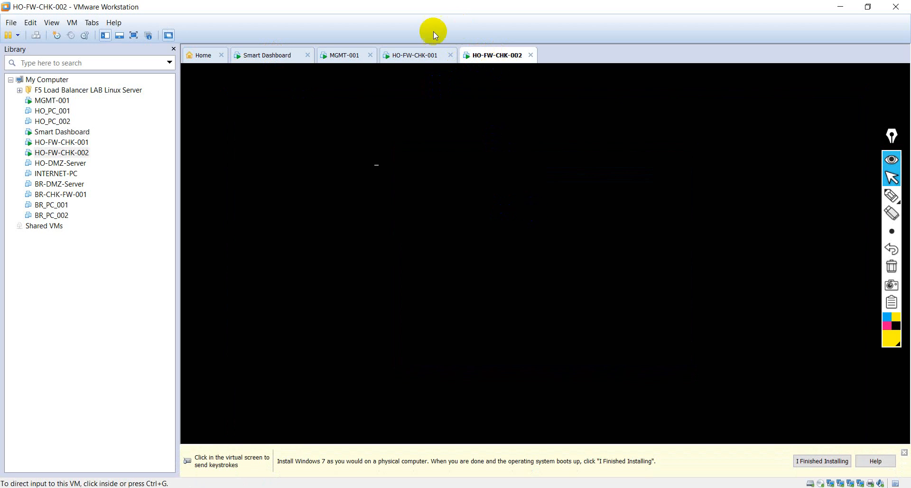
- Let HO-FW-CHK-001's installer start and refresh the Smart Dashboard machine's desktop
click(416, 57)
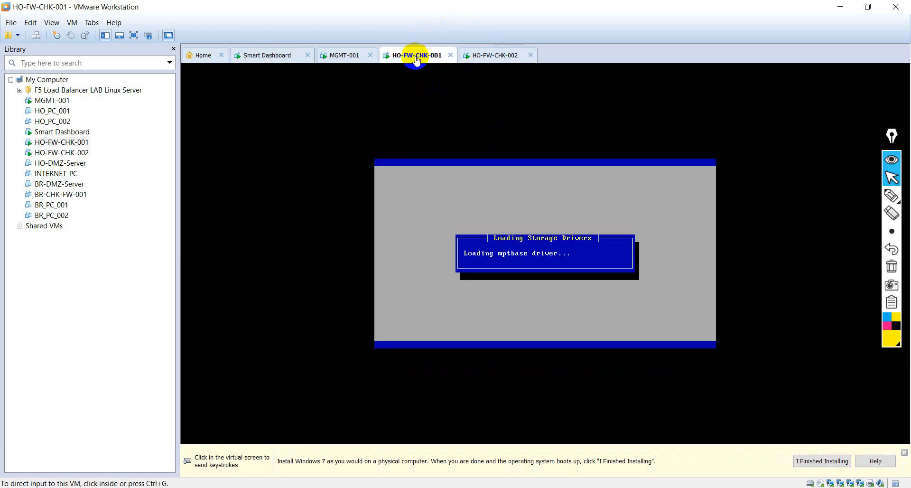
click(544, 257)
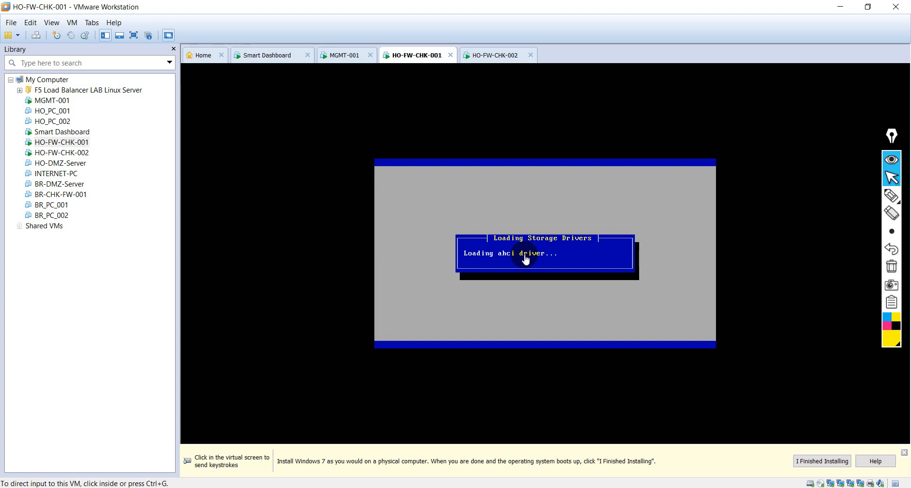
click(352, 56)
click(270, 57)
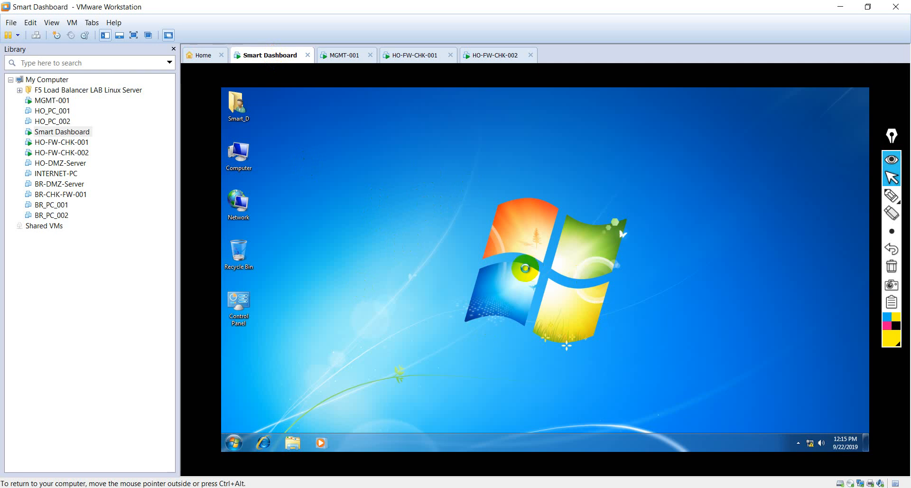
right_click(380, 198)
click(408, 226)
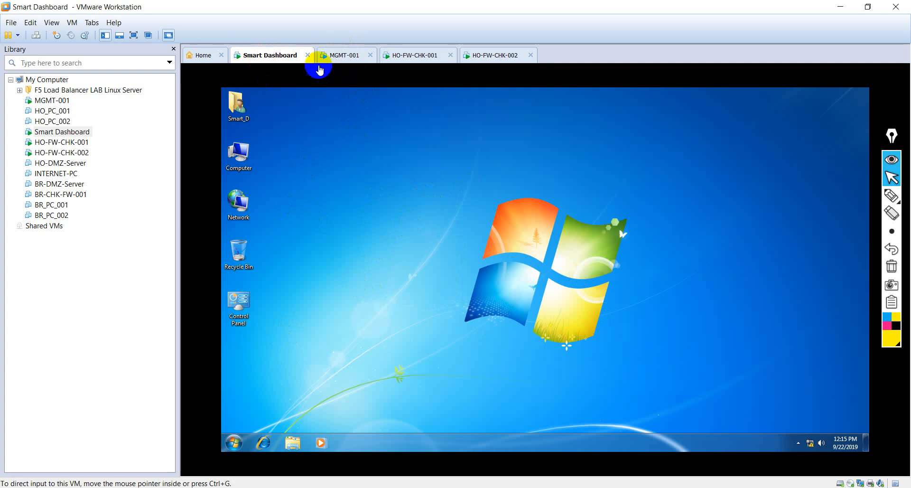
- Check MGMT-001 and both firewall installers, then go back to the Smart Dashboard browser
click(345, 57)
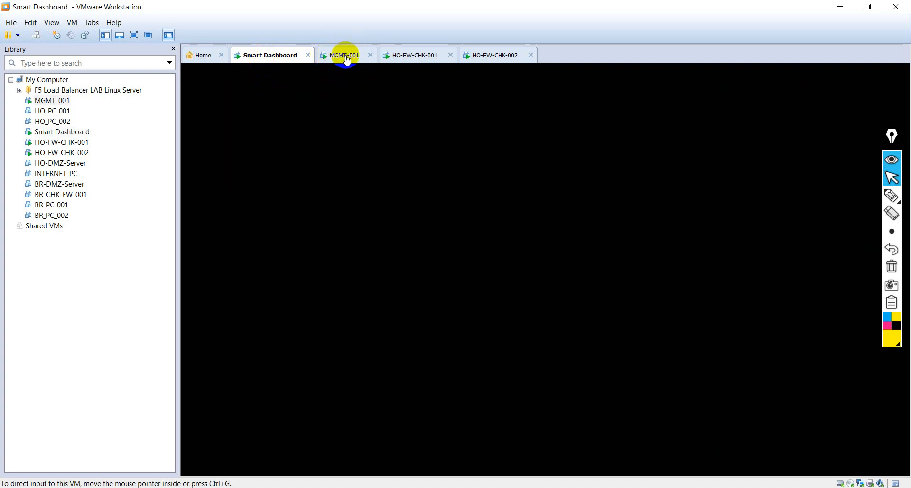
click(415, 55)
click(482, 57)
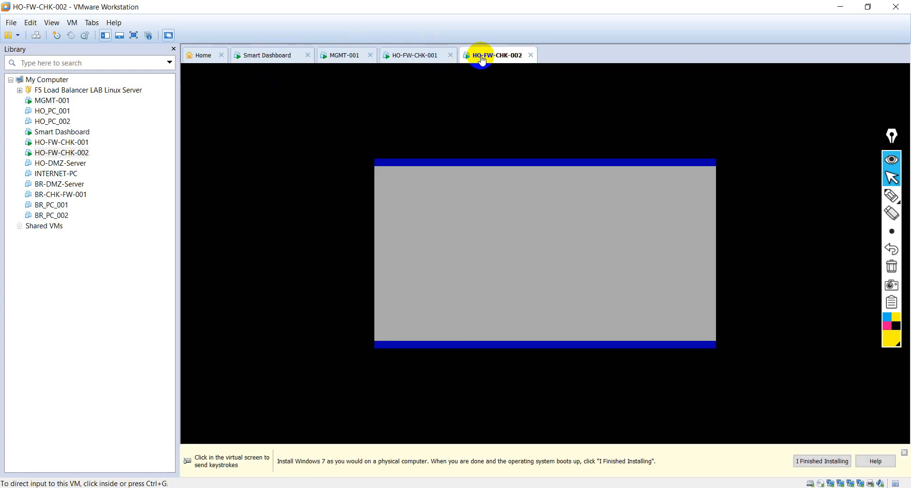
click(415, 56)
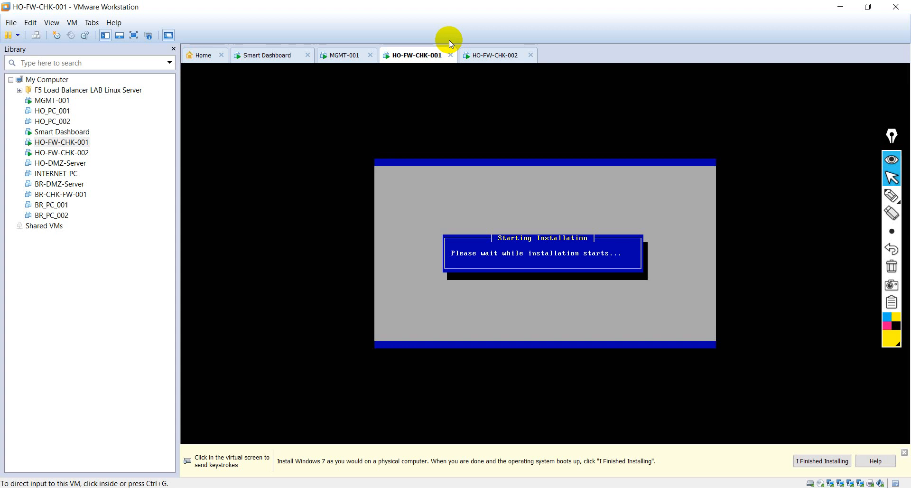
click(267, 56)
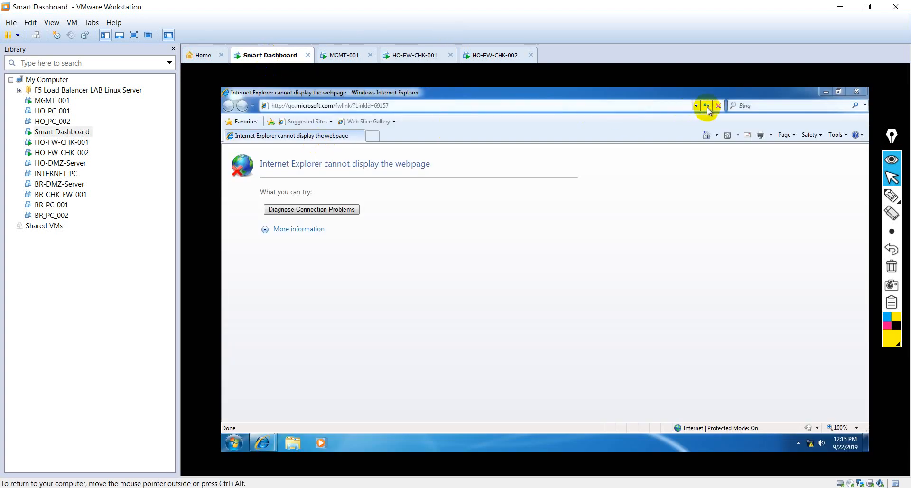
- Delete Internet Explorer's browsing history from Internet Options on the Smart Dashboard machine
click(836, 135)
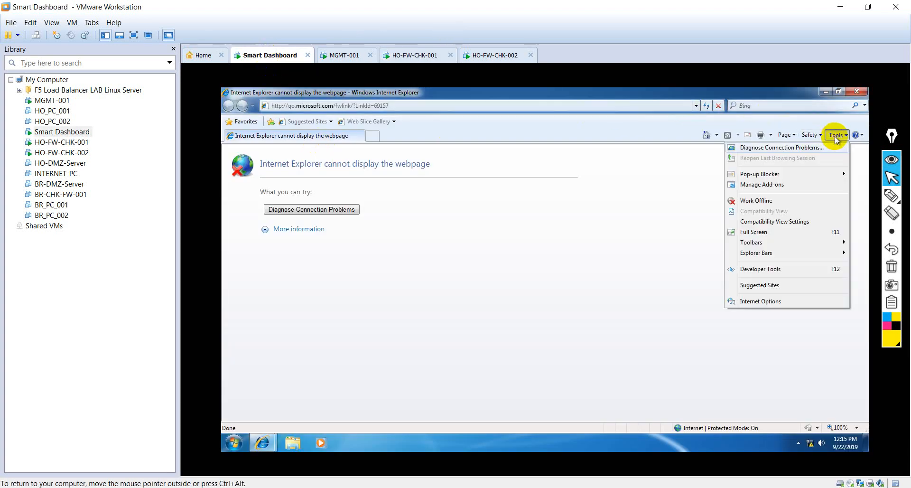
click(751, 301)
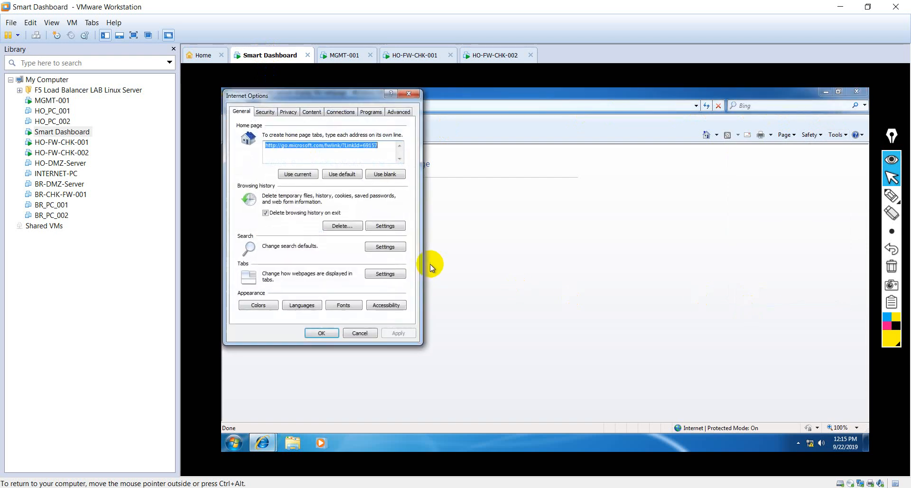
click(335, 226)
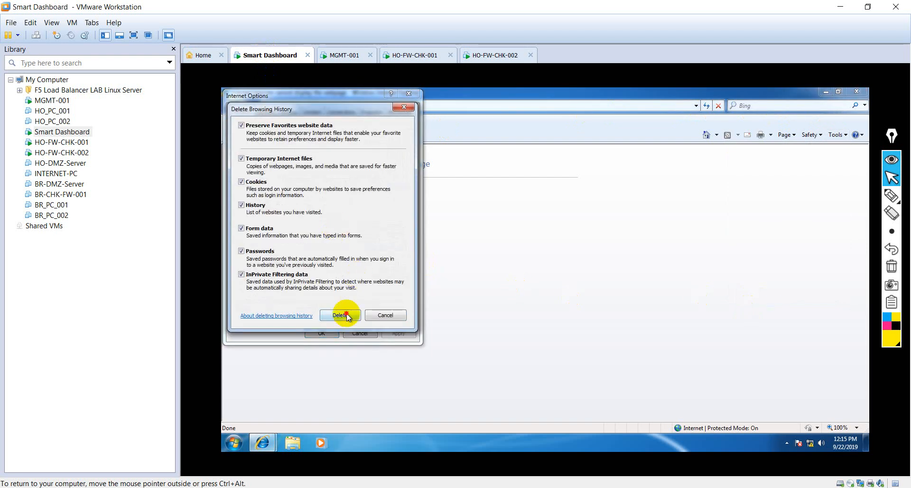
click(346, 316)
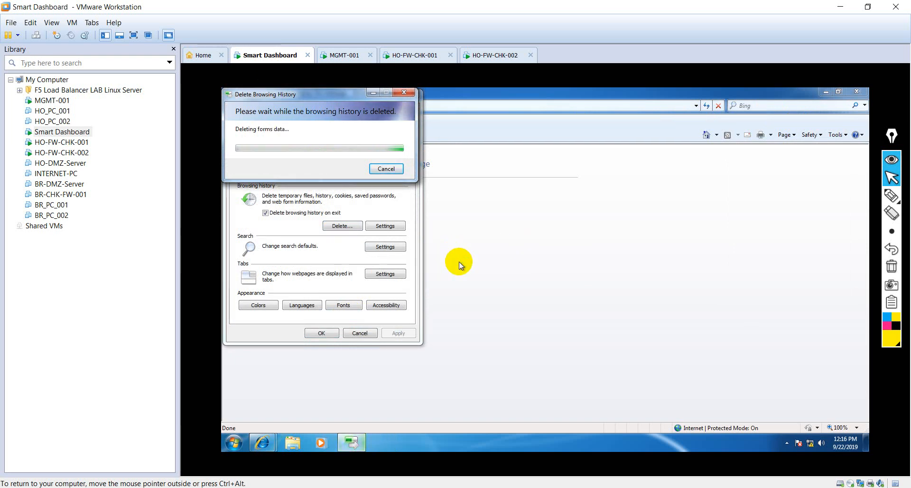
- Close Internet Options after checking on HO-FW-CHK-001 and MGMT-001
click(408, 56)
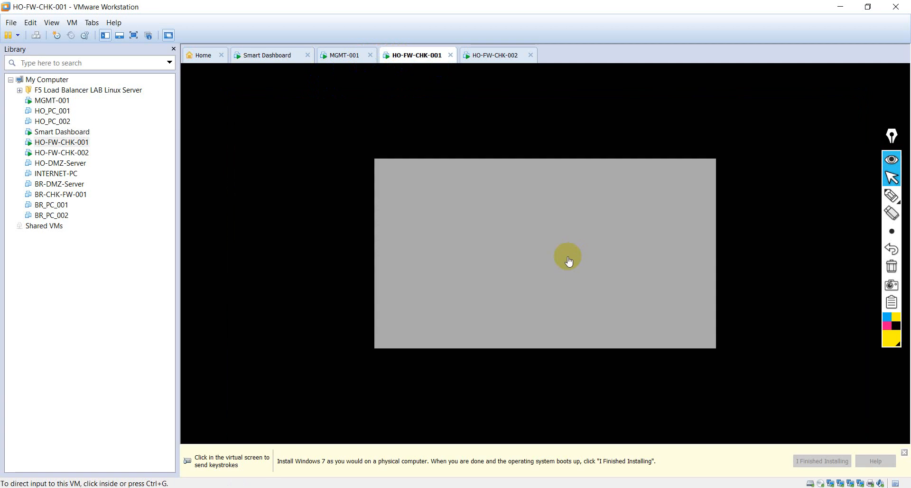
click(344, 58)
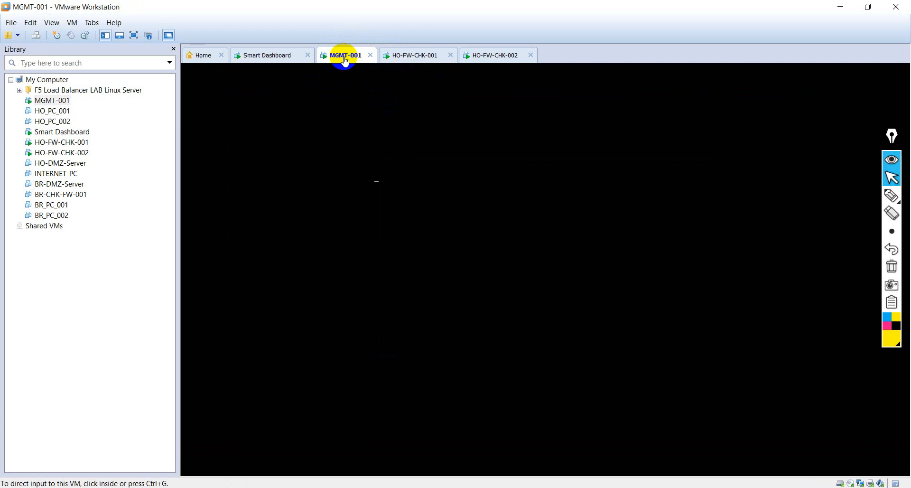
click(268, 57)
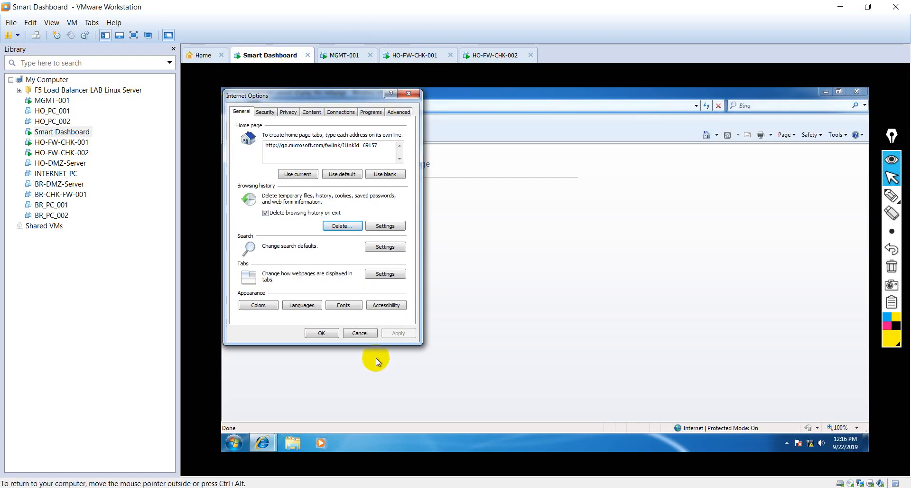
click(321, 333)
click(397, 95)
click(350, 57)
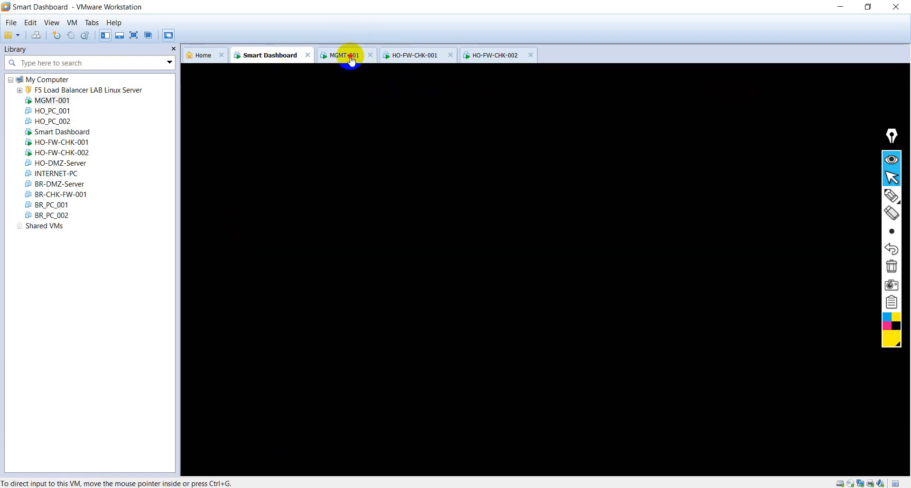
click(423, 55)
- On HO-FW-CHK-001, proceed past the Gaia Welcome screen and accept the US keyboard
click(504, 57)
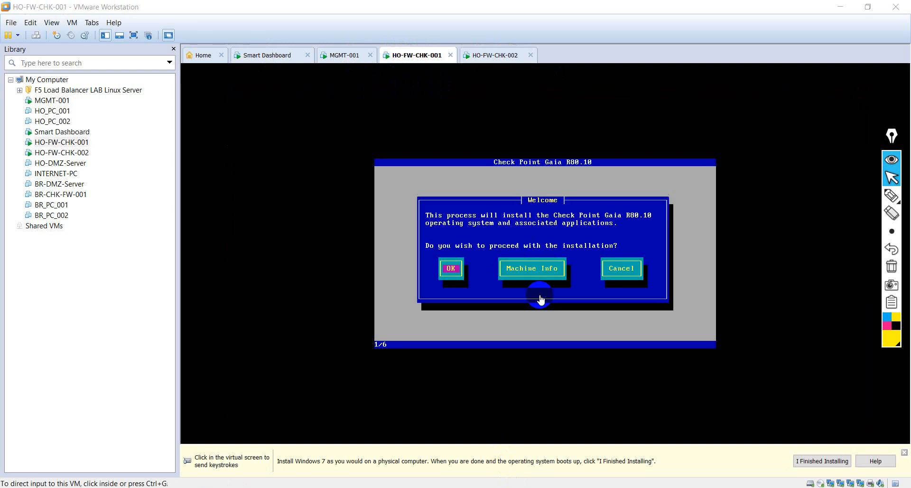
click(541, 298)
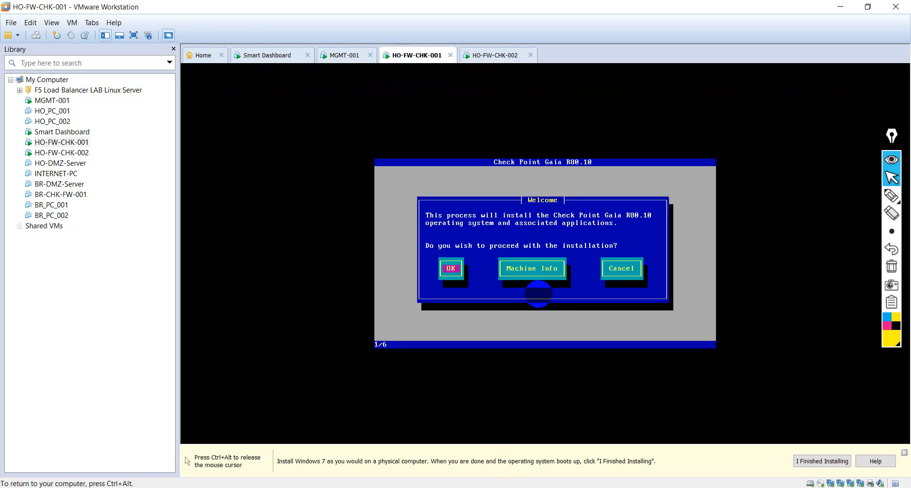
key(Return)
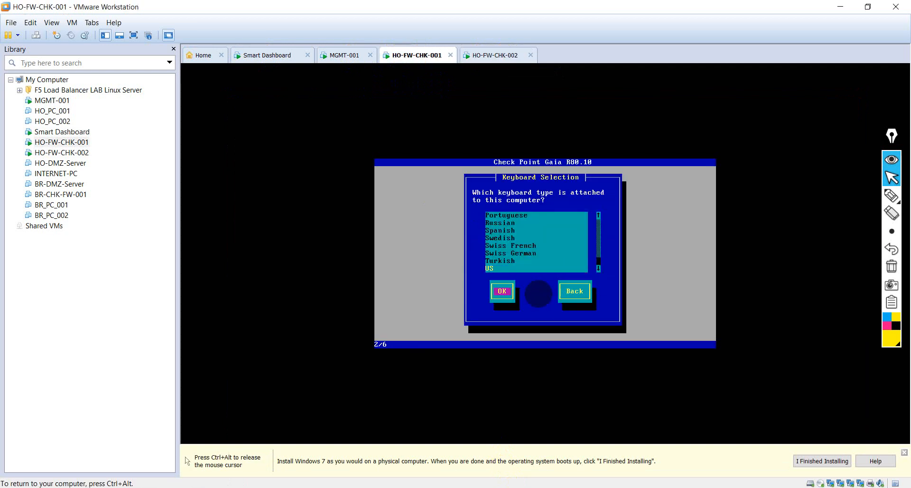
key(Return)
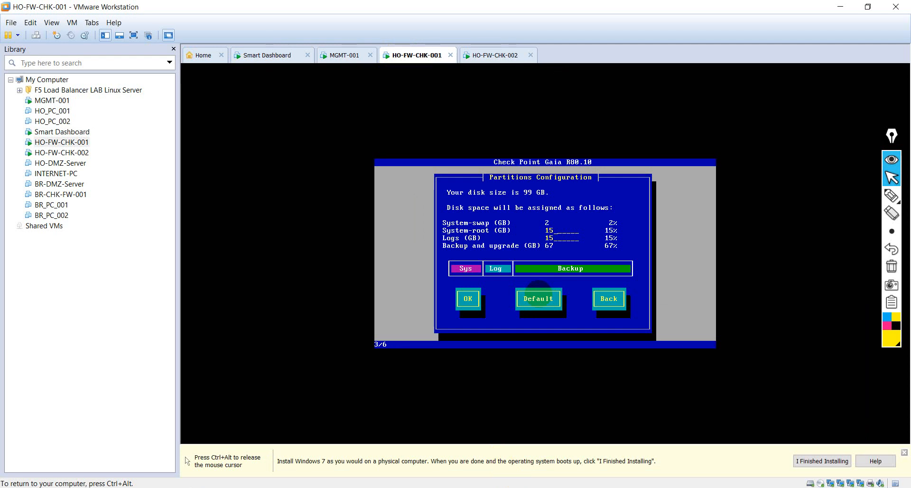
- Try 27 GB for the partition sizes, then clear the System-root and Logs fields
key(BackSpace)
key(BackSpace)
key(Tab)
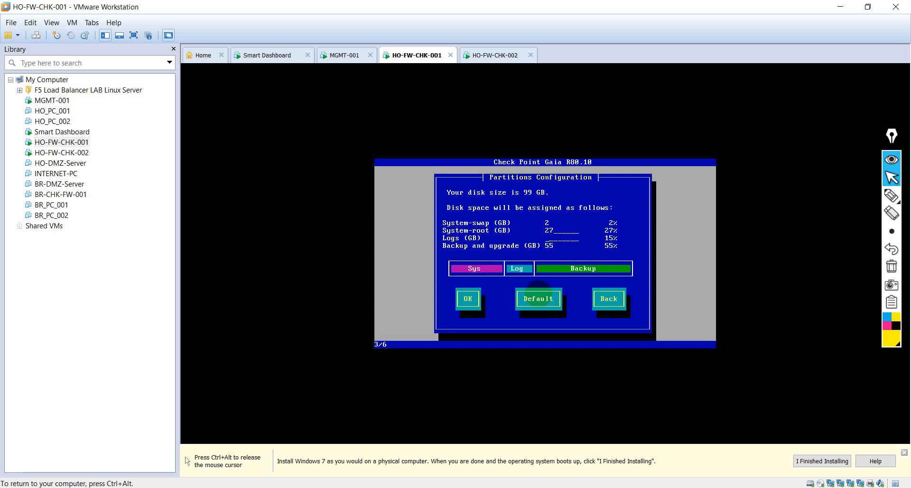
text(27)
key(Tab)
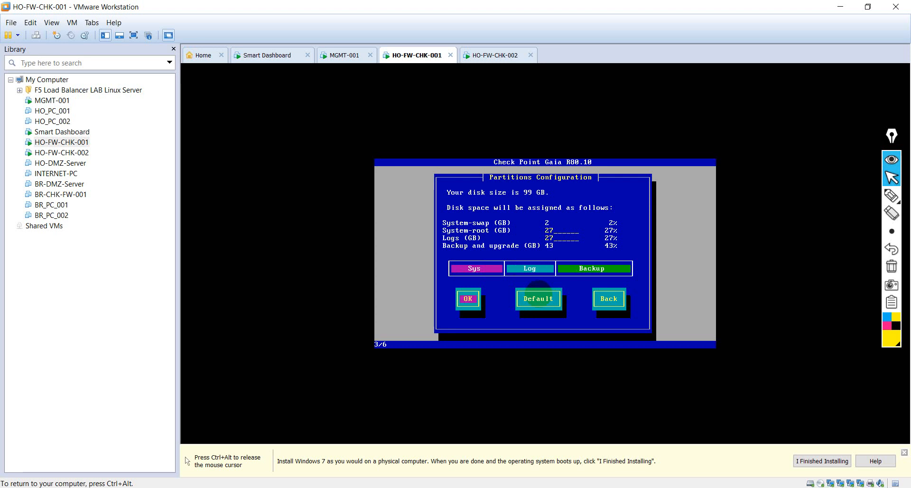
key(Tab)
key(Tab)
key(Tab)
key(BackSpace)
key(BackSpace)
key(Tab)
key(BackSpace)
key(BackSpace)
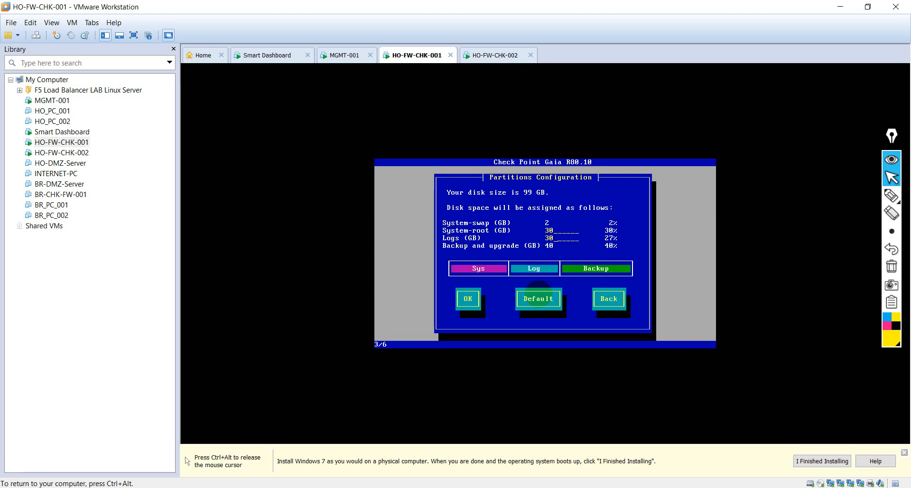
key(Tab)
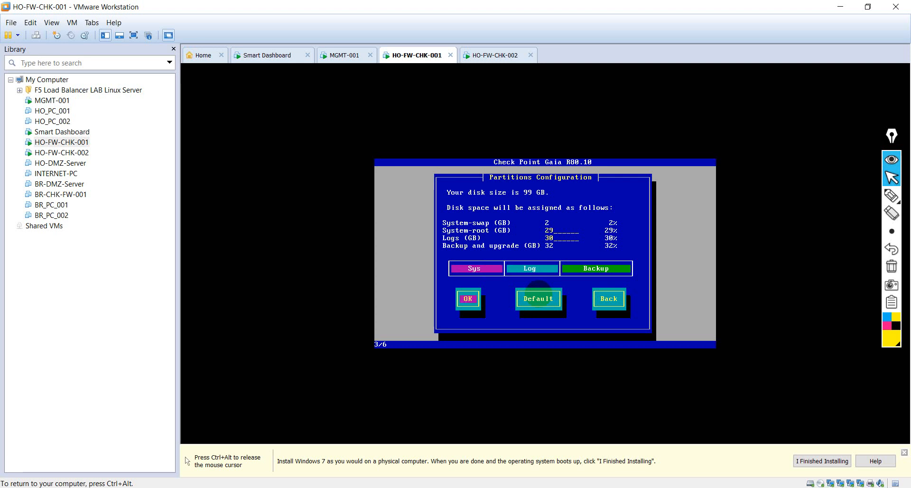
- Set System-root and Logs to 25 GB each and accept the partition layout
key(Tab)
key(Tab)
key(Tab)
key(BackSpace)
key(BackSpace)
text(25)
key(Tab)
key(BackSpace)
key(BackSpace)
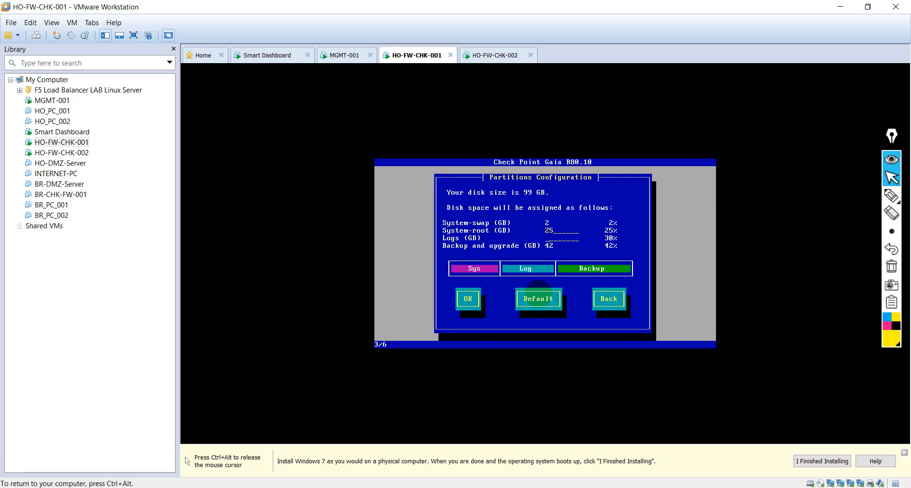
key(Tab)
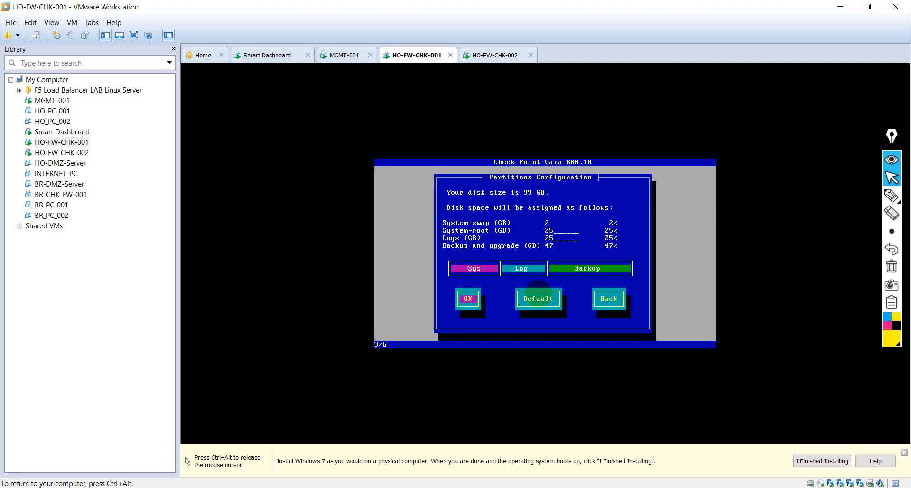
key(Return)
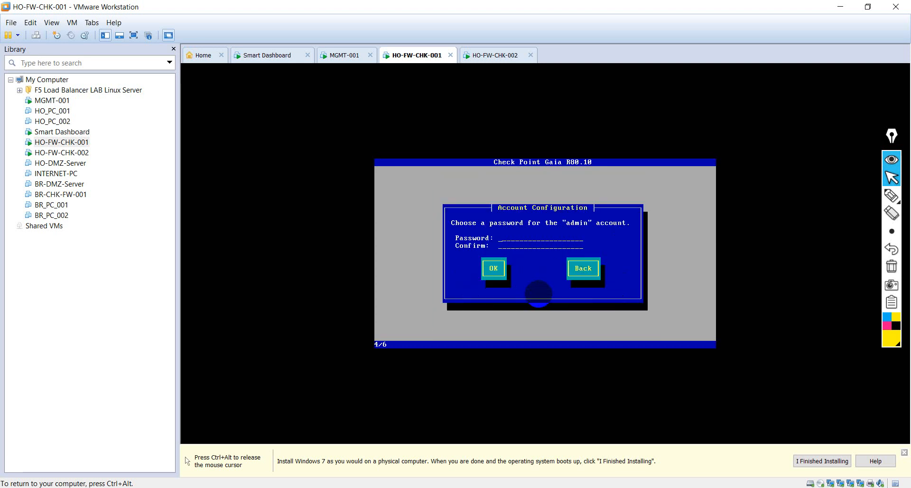
- Enter and confirm the admin password for HO-FW-CHK-001
text(*********)
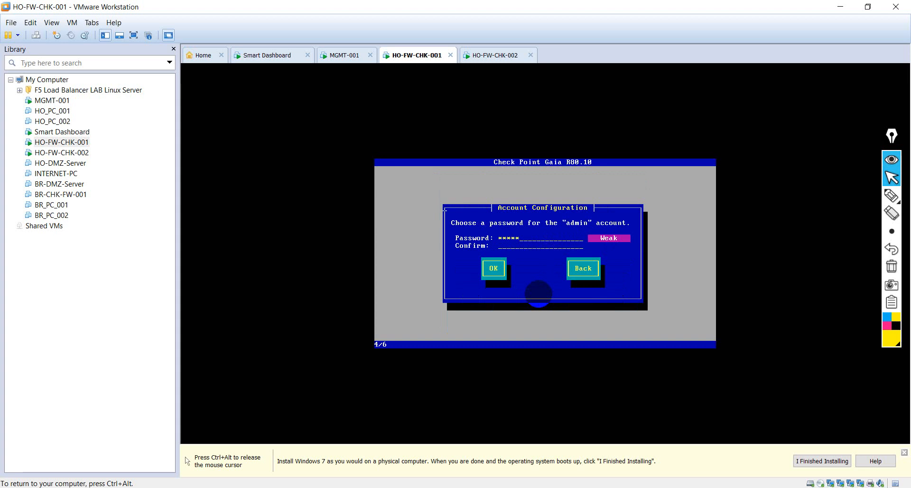
text(*********)
key(Tab)
key(Return)
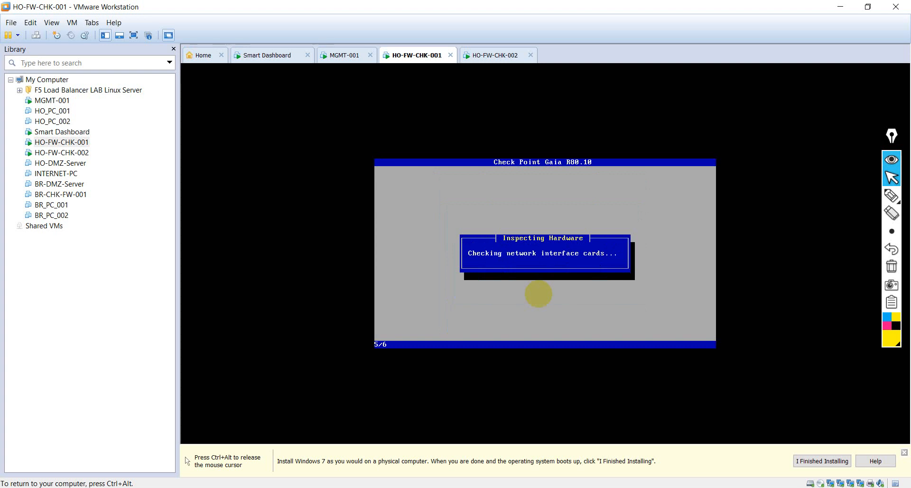
- Make eth1 the management port at 192.168.10.110/24 with gateway 192.168.10.254
key(Down)
key(Tab)
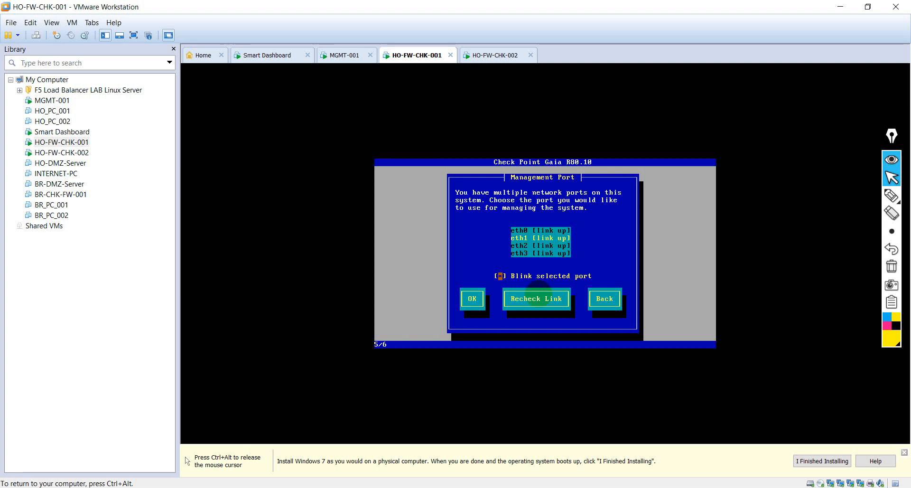
key(Tab)
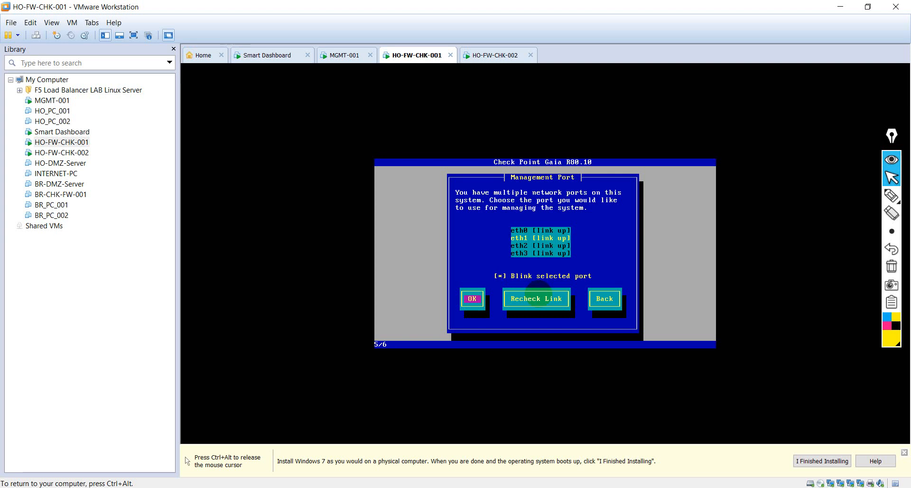
key(Return)
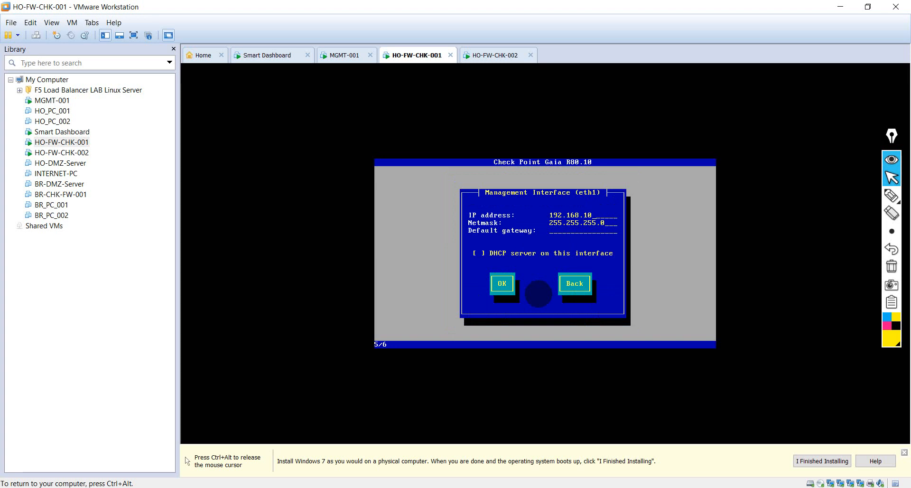
text(192.168.10.254)
key(Tab)
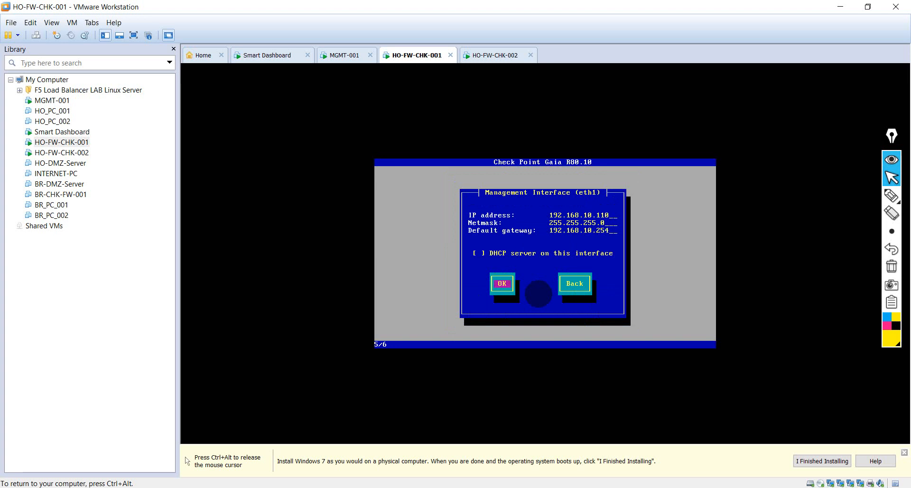
key(Return)
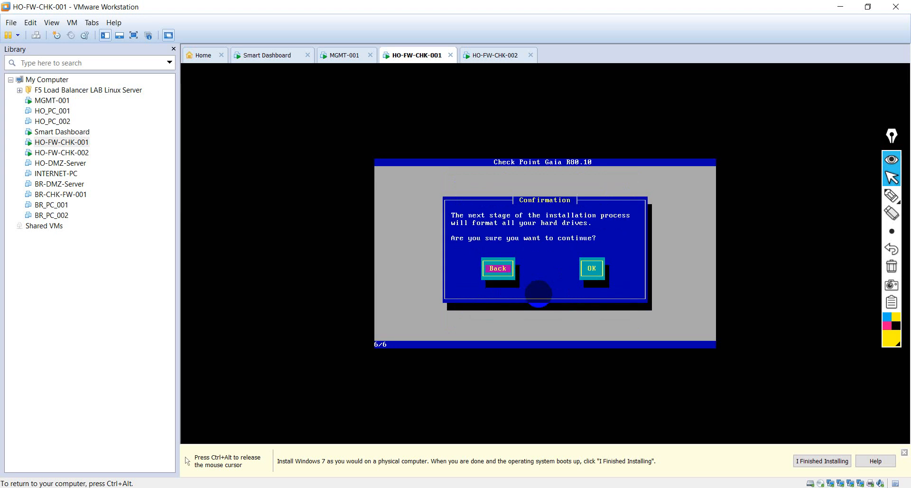
- Confirm drive formatting to start HO-FW-CHK-001's install, then bring up HO-FW-CHK-002's Welcome screen
key(Tab)
key(Return)
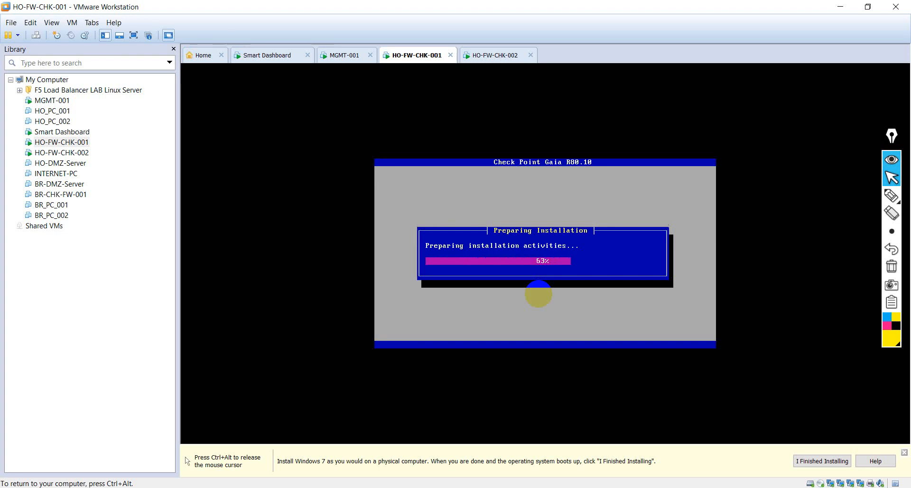
key(ctrl+alt)
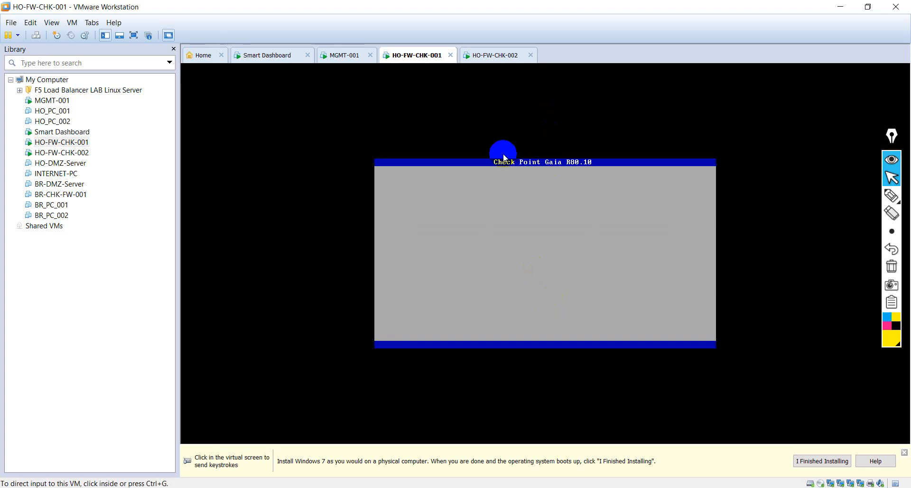
click(490, 56)
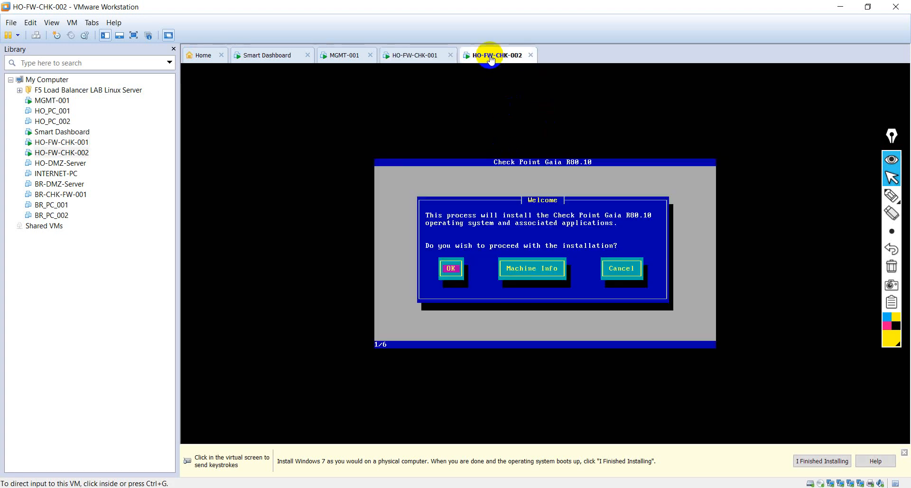
- Proceed with HO-FW-CHK-002's install using 25 GB System-root and 25 GB Logs partitions
click(484, 222)
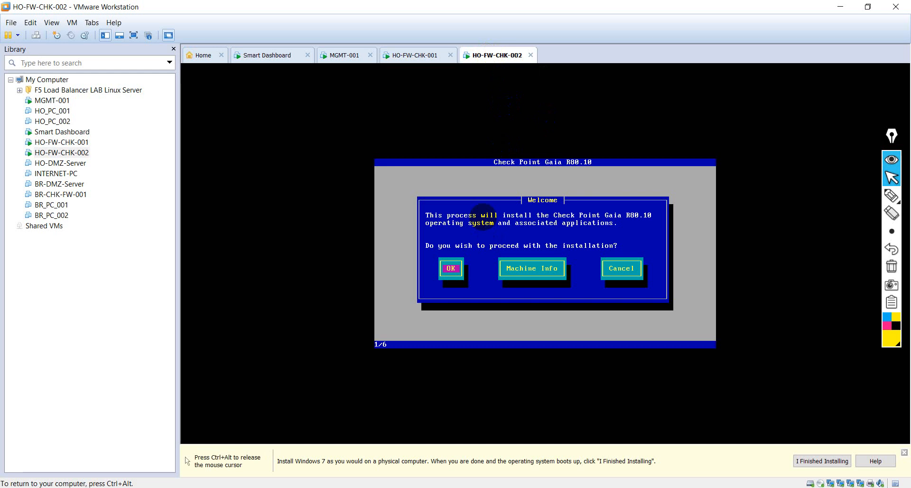
key(Return)
key(Return)
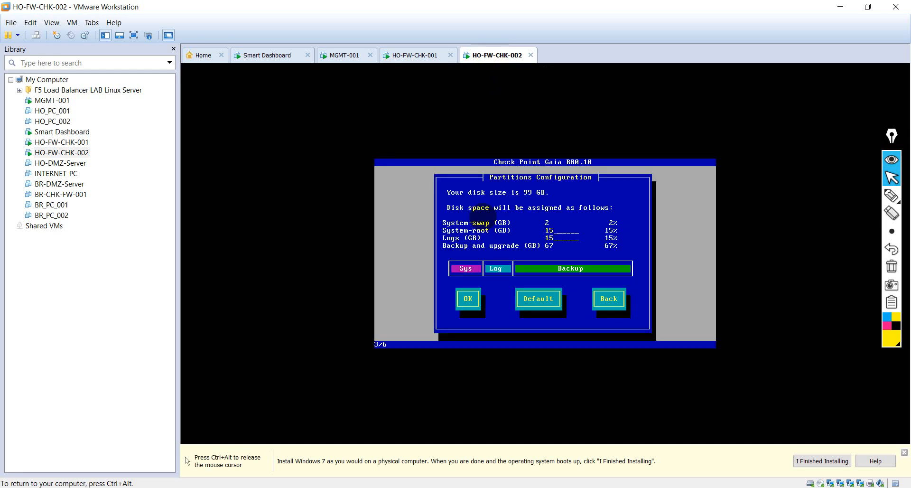
key(BackSpace)
key(BackSpace)
text(25)
key(Tab)
key(BackSpace)
text(25)
key(Tab)
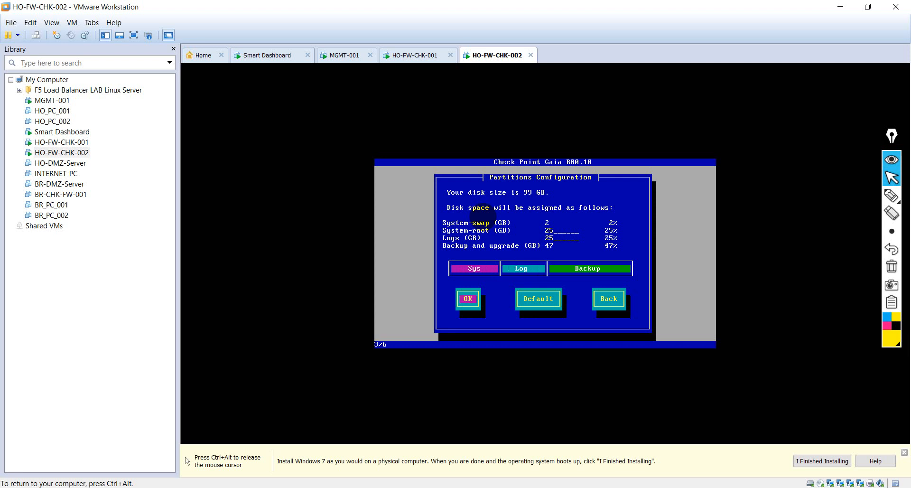
key(Tab)
key(Tab)
key(Tab)
key(Tab)
key(Tab)
key(Return)
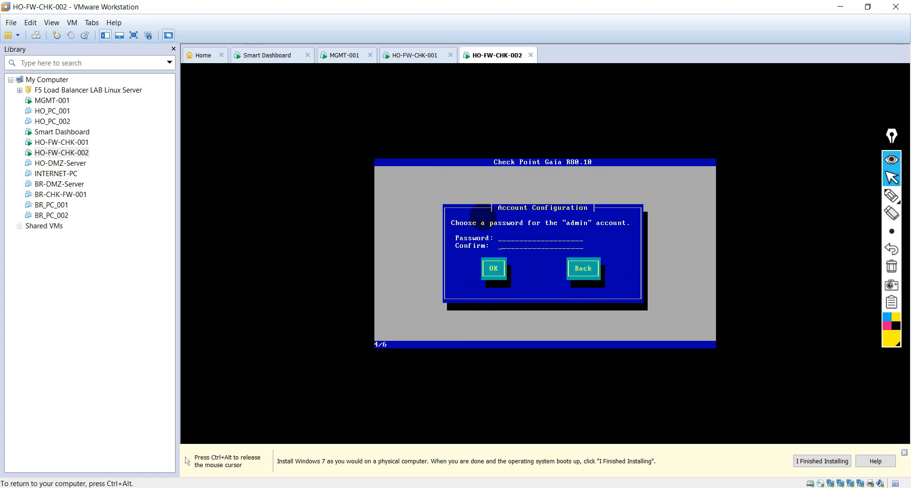
- Enter and confirm the admin account password, correcting a mistyped confirmation
text(***)
key(BackSpace)
key(BackSpace)
key(BackSpace)
key(BackSpace)
key(BackSpace)
key(Tab)
key(Tab)
key(Tab)
text(*********)
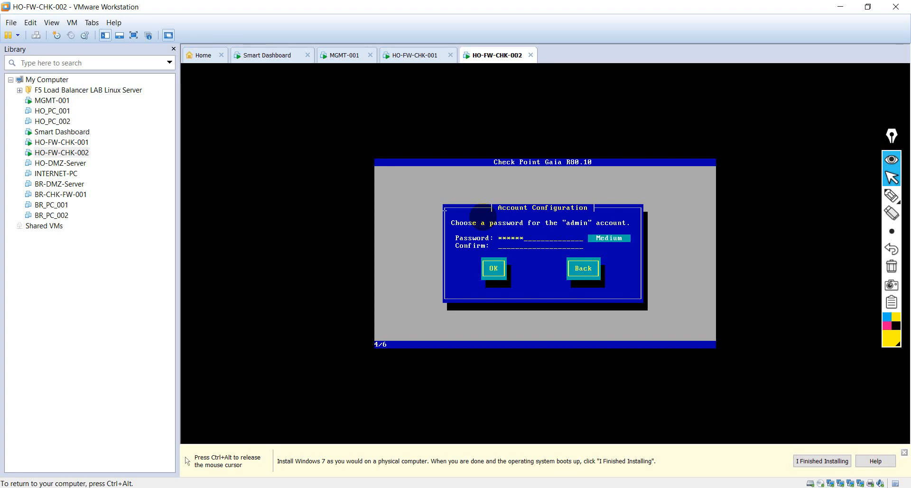
text(********)
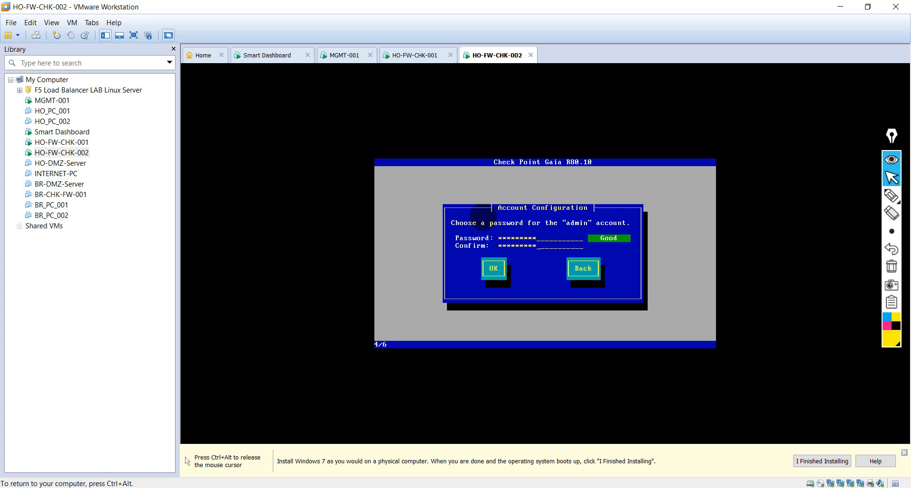
key(Tab)
key(Return)
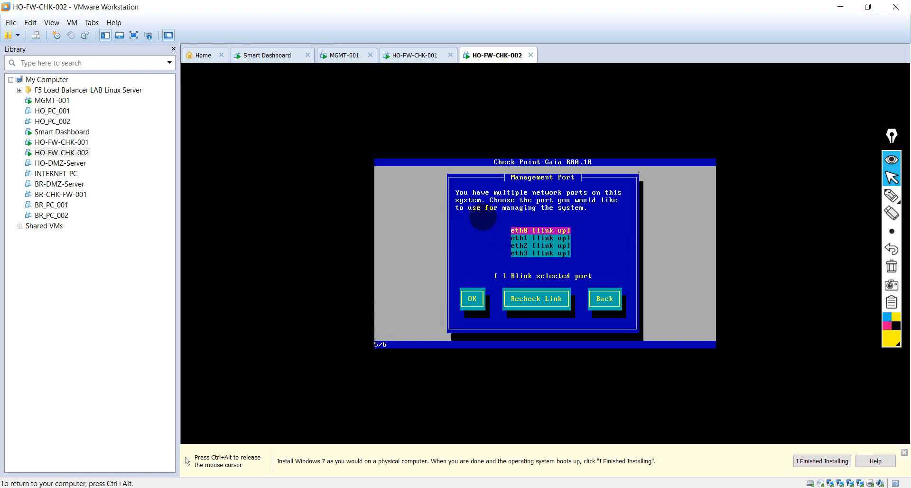
- Select eth1 as HO-FW-CHK-002's management port with Blink selected port turned on
key(Down)
key(Tab)
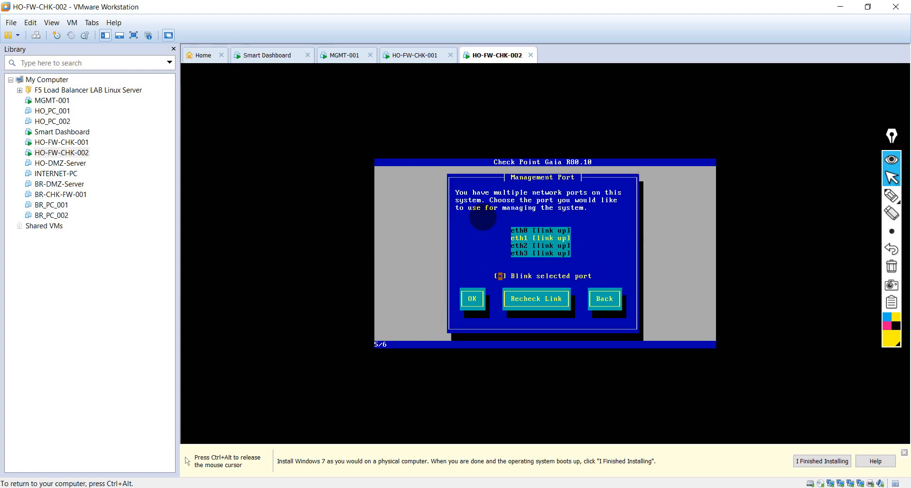
key(Tab)
key(ctrl+alt)
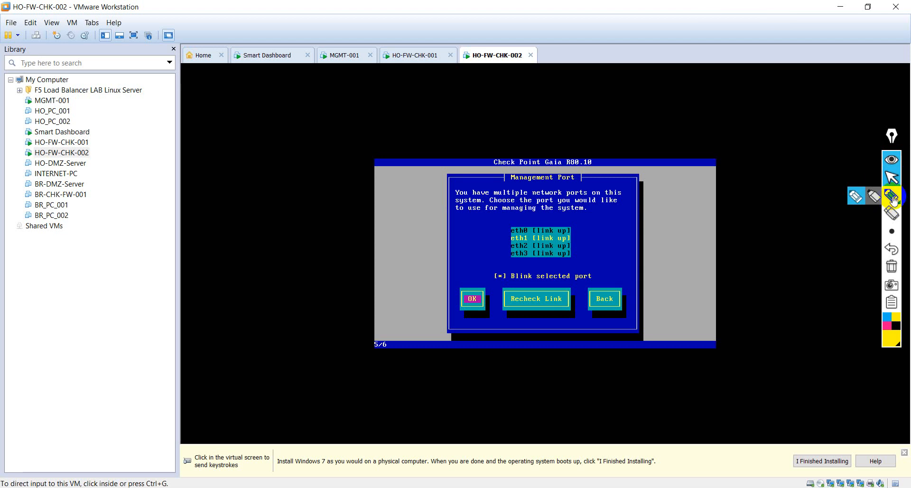
- Mark up the port list with the annotation highlighter, then erase it and restore the pointer
click(894, 199)
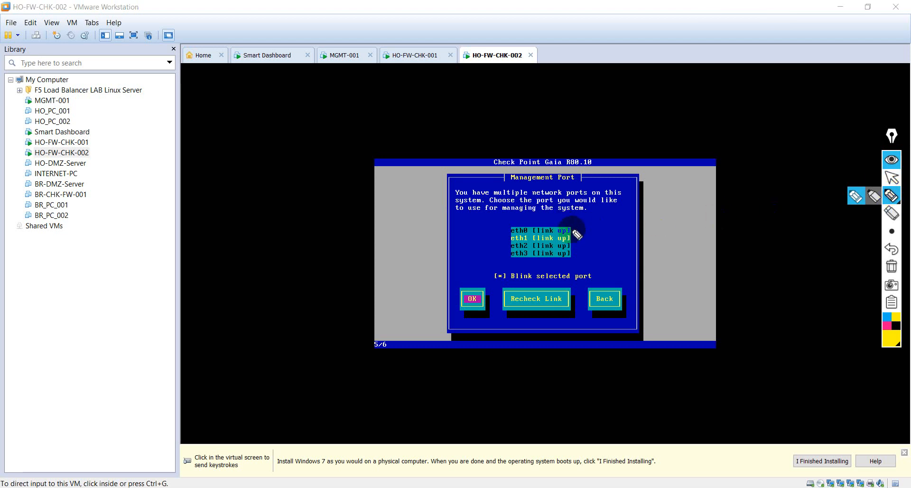
drag(573, 230, 622, 230)
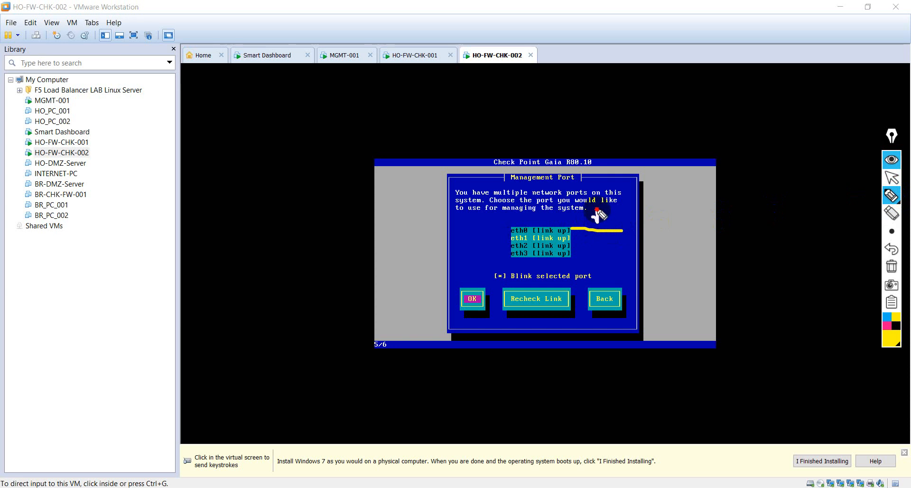
mouse_move(599, 216)
mouse_down()
mouse_move(624, 203)
mouse_move(673, 209)
mouse_up()
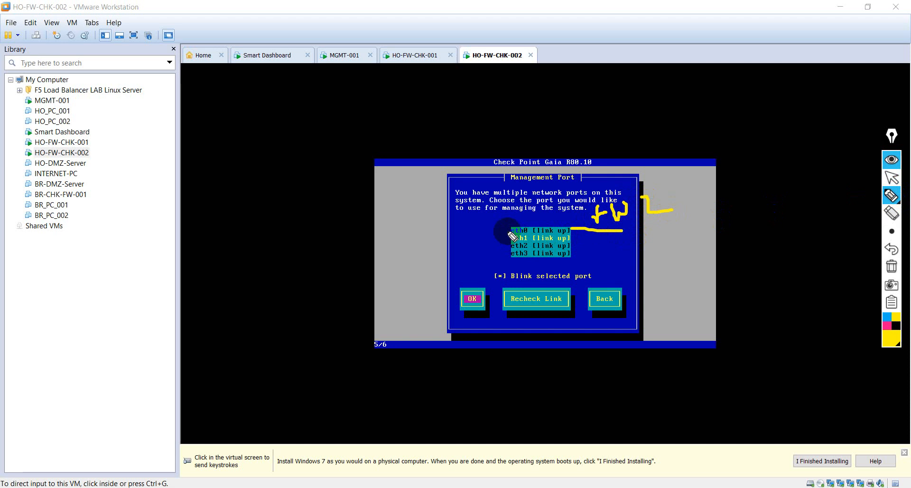
mouse_move(490, 231)
mouse_down()
mouse_move(476, 230)
mouse_move(456, 201)
mouse_move(454, 211)
mouse_move(465, 180)
mouse_move(481, 211)
mouse_move(515, 201)
mouse_move(483, 223)
mouse_up()
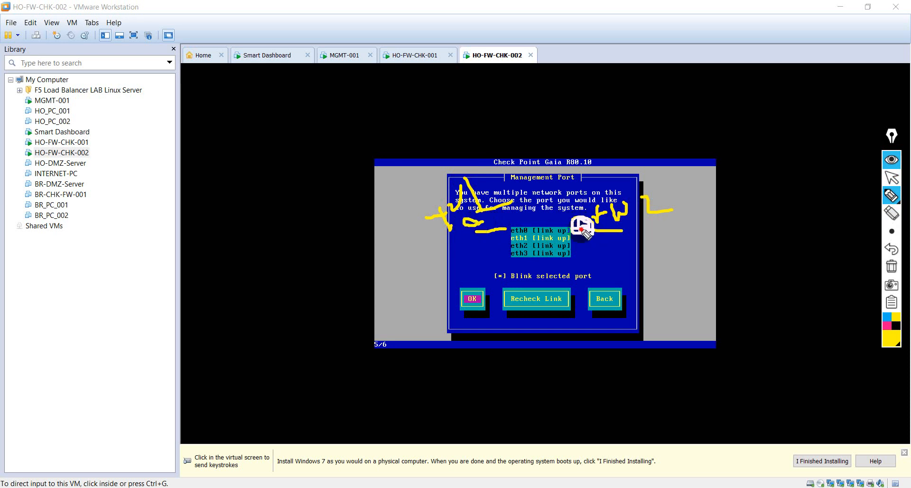
click(890, 269)
click(892, 199)
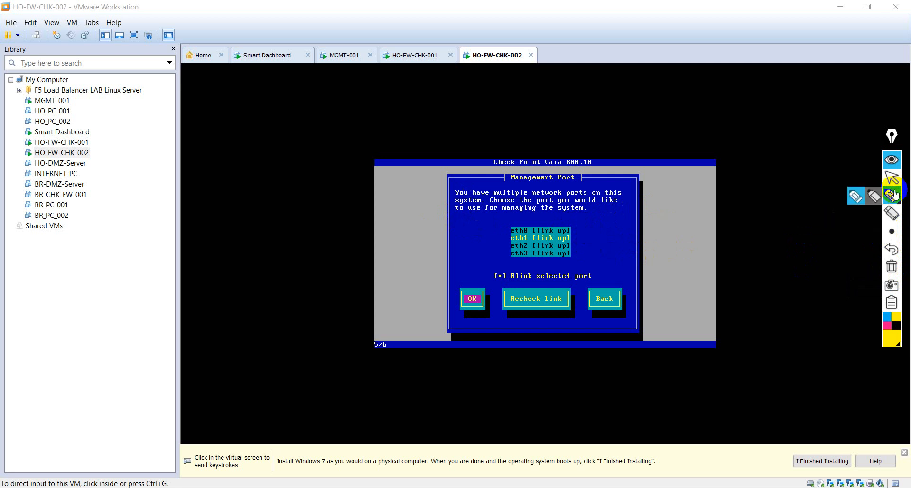
click(892, 180)
click(562, 224)
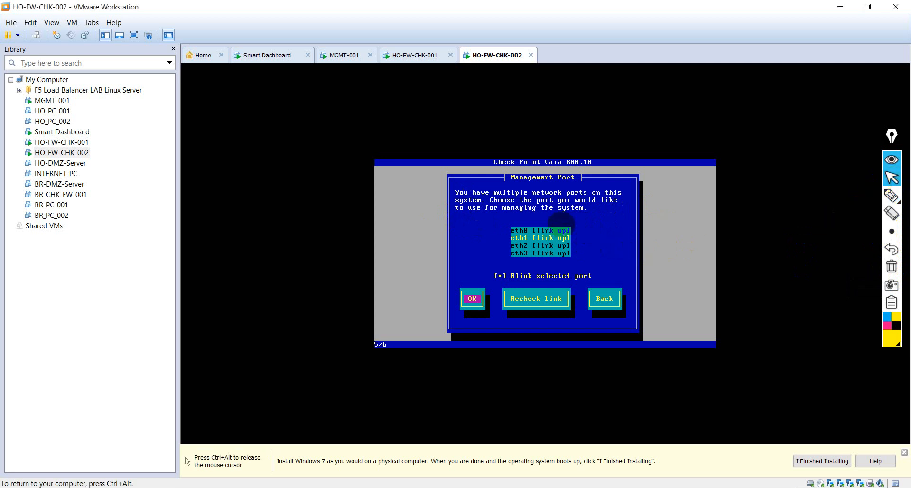
- Accept eth1 as the management port with IP 192.168.10.120, netmask 255.255.255.0 and an edited default gateway
key(Tab)
key(Tab)
key(Tab)
key(Tab)
key(Tab)
key(Return)
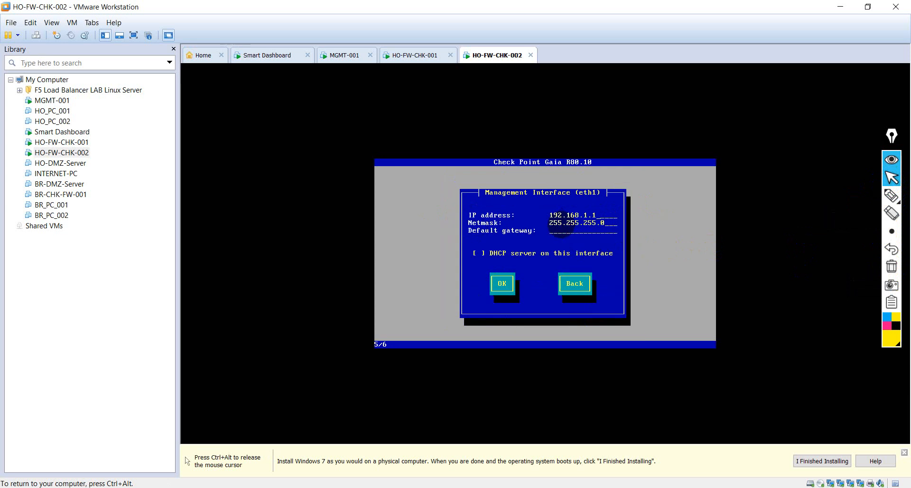
key(Tab)
key(Tab)
key(Tab)
key(Tab)
key(Tab)
key(Tab)
key(BackSpace)
key(Tab)
key(Tab)
key(Tab)
key(Tab)
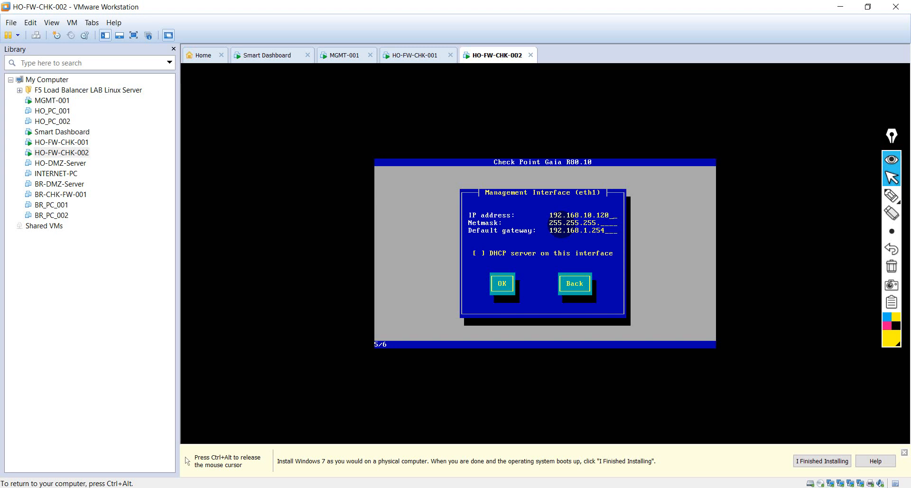
text(0)
key(Tab)
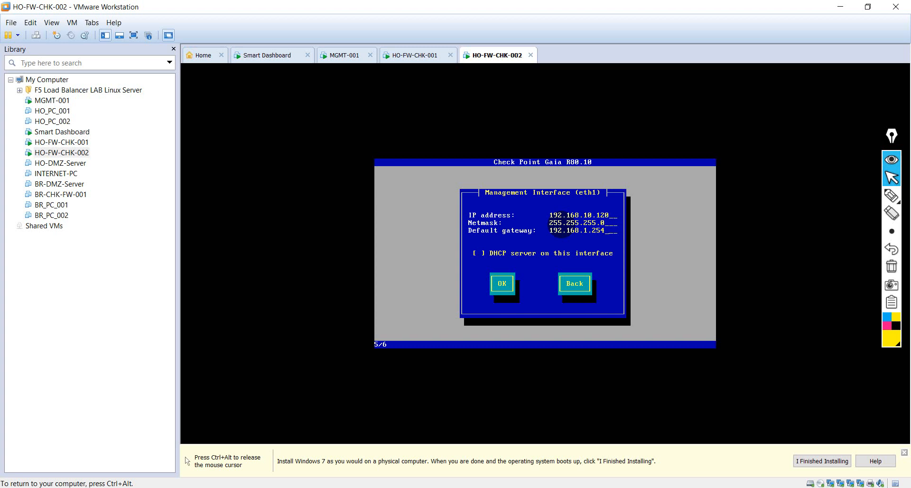
key(BackSpace)
key(BackSpace)
key(BackSpace)
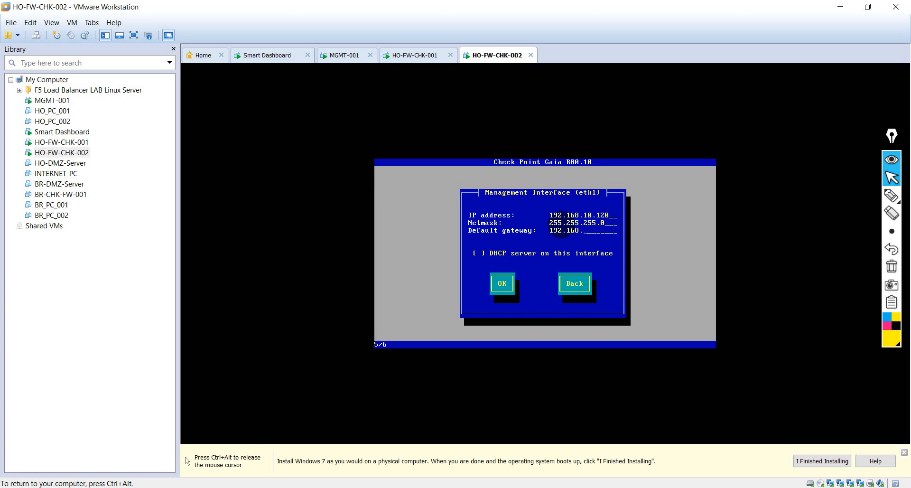
text(.254)
key(Tab)
key(Return)
- Confirm to start HO-FW-CHK-002's installation, then switch to HO-FW-CHK-001's finished install
key(Tab)
key(Return)
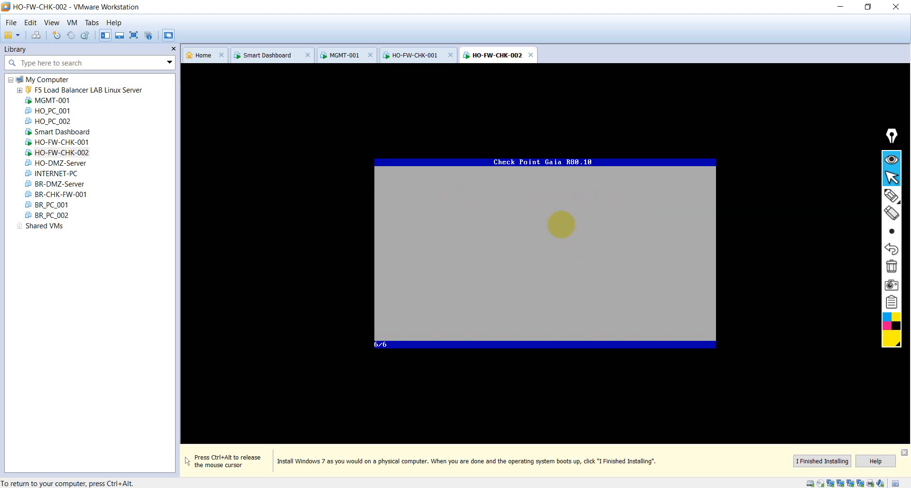
key(ctrl+alt)
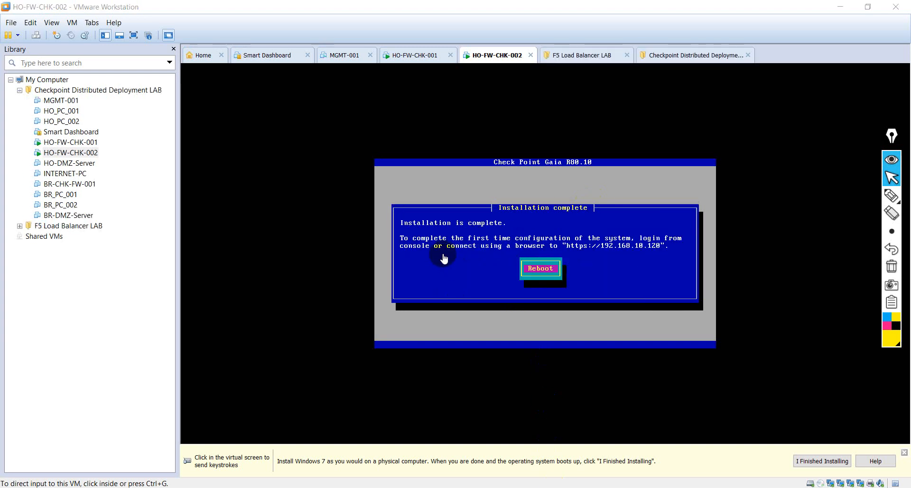
click(416, 55)
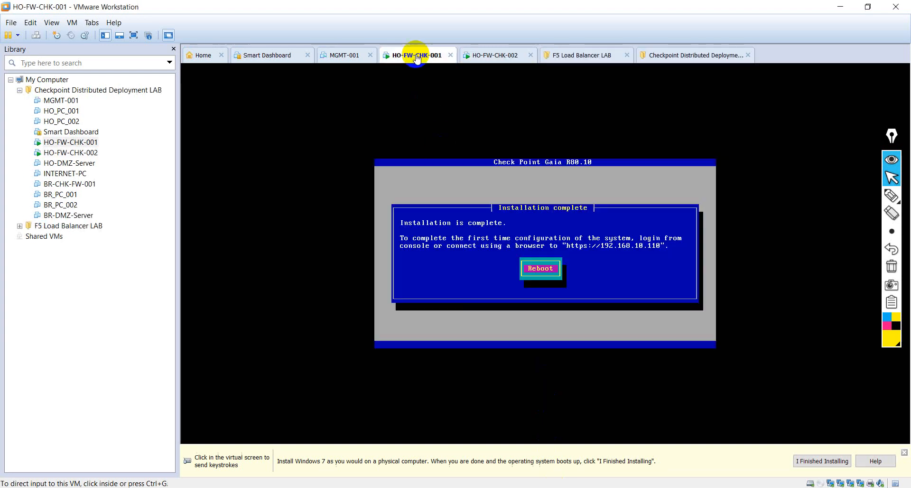
- Reboot HO-FW-CHK-001 from its completed installation screen
click(478, 242)
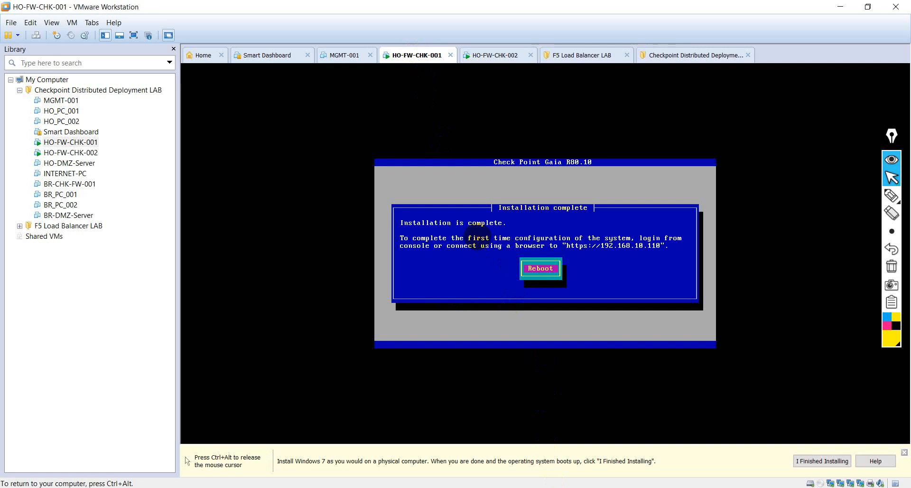
key(Return)
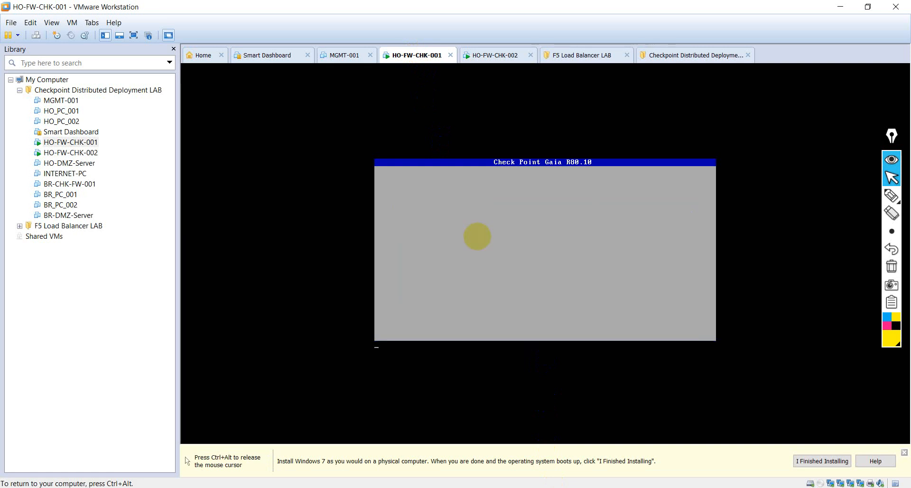
key(ctrl+alt)
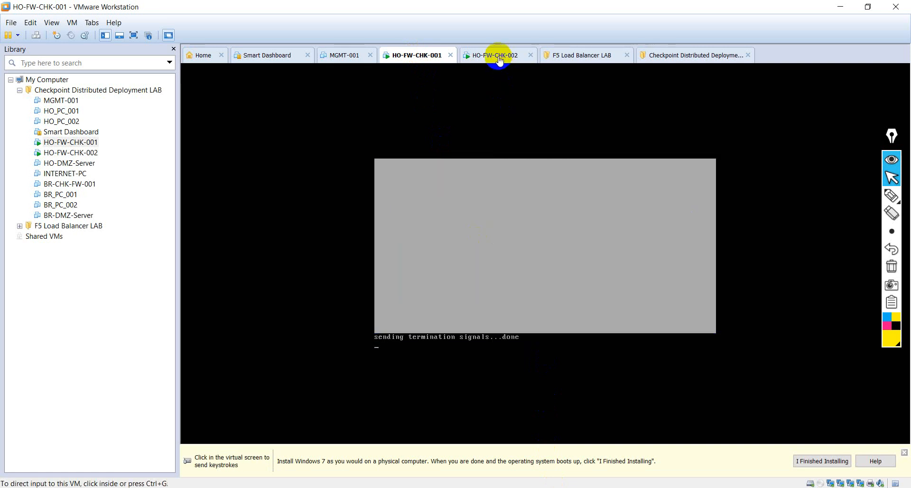
- Reboot HO-FW-CHK-002 as well, then show the Smart Dashboard machine's summary
click(499, 56)
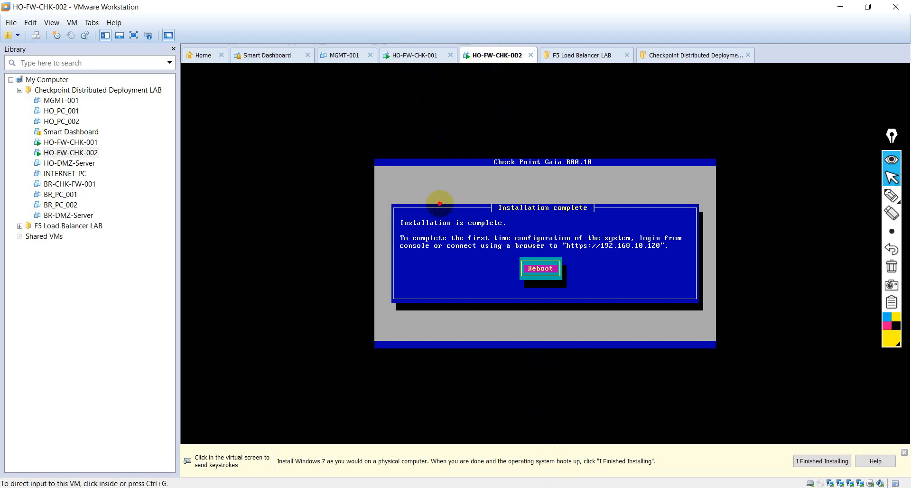
click(440, 203)
key(Return)
key(ctrl+alt)
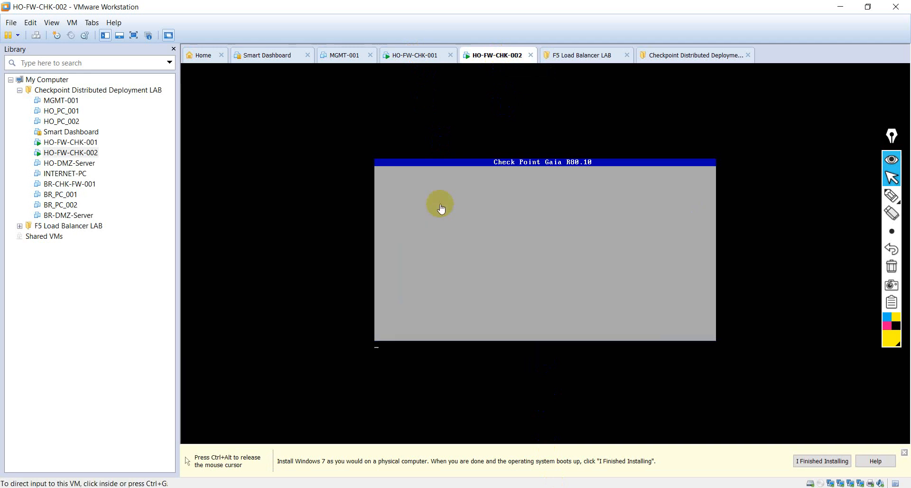
click(260, 56)
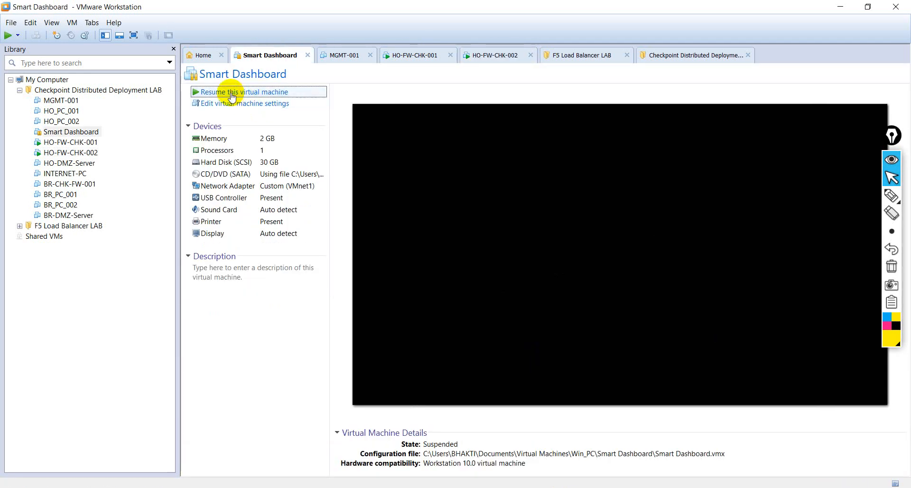
- Resume the suspended Smart Dashboard VM and enter the Windows user's password on the lock screen
click(231, 92)
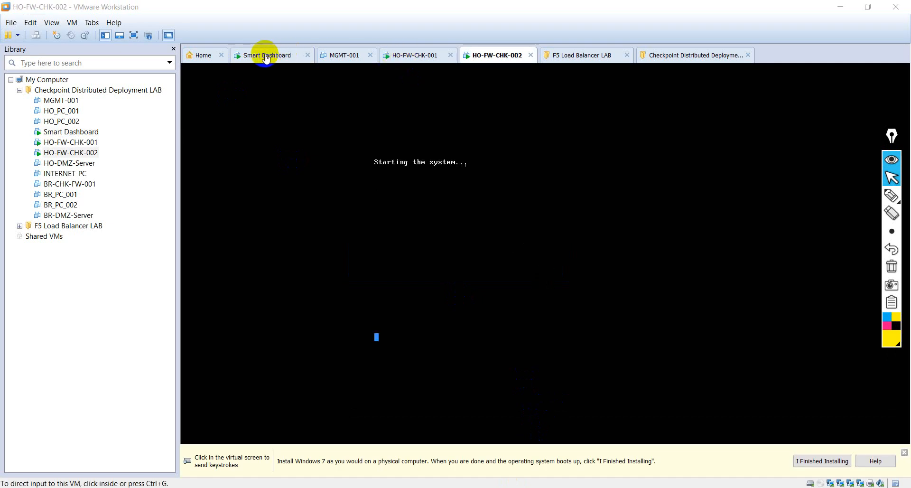
click(265, 56)
click(526, 321)
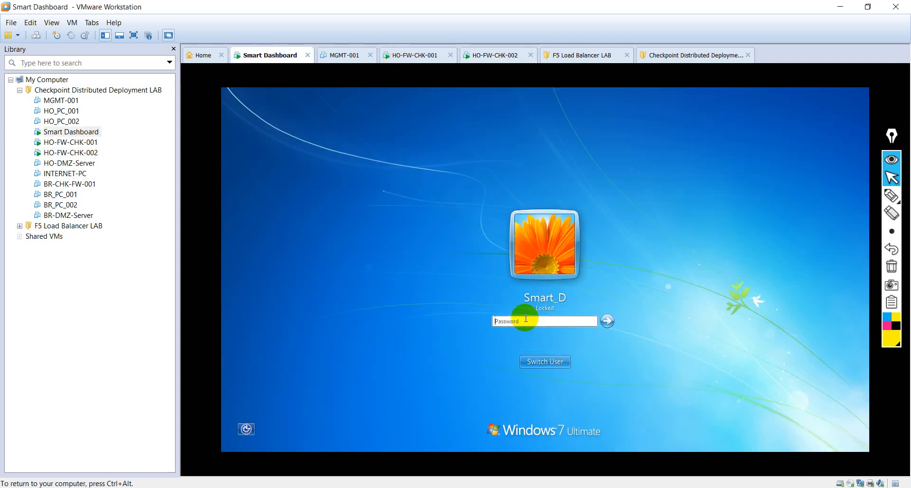
text(•••••••••)
- Log in to Windows, close the Gaia login IE window and refresh the remaining error page
key(Return)
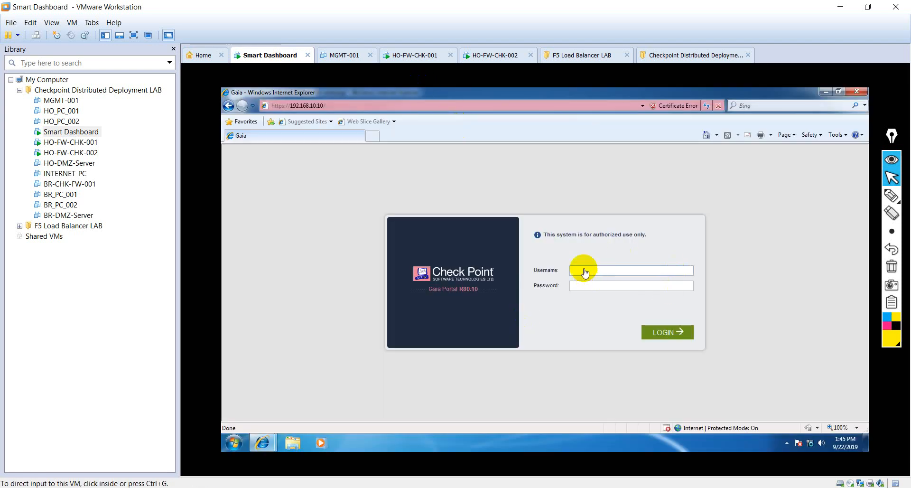
click(856, 92)
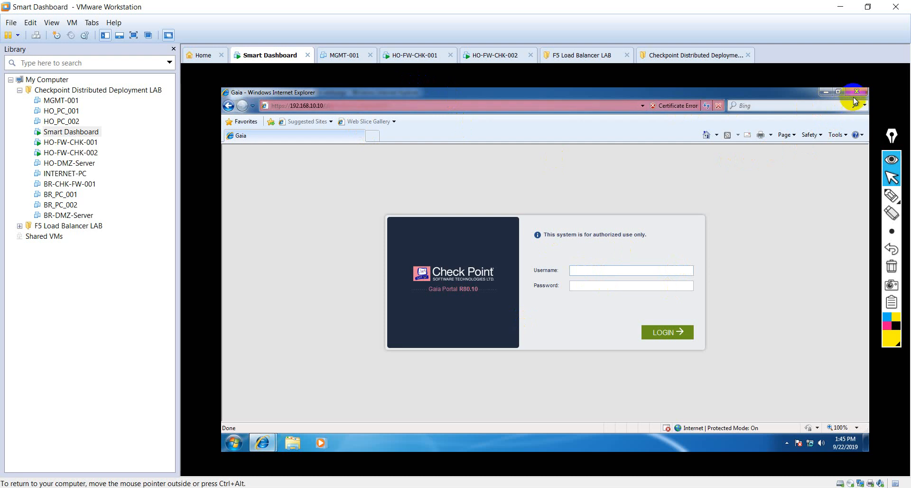
click(857, 93)
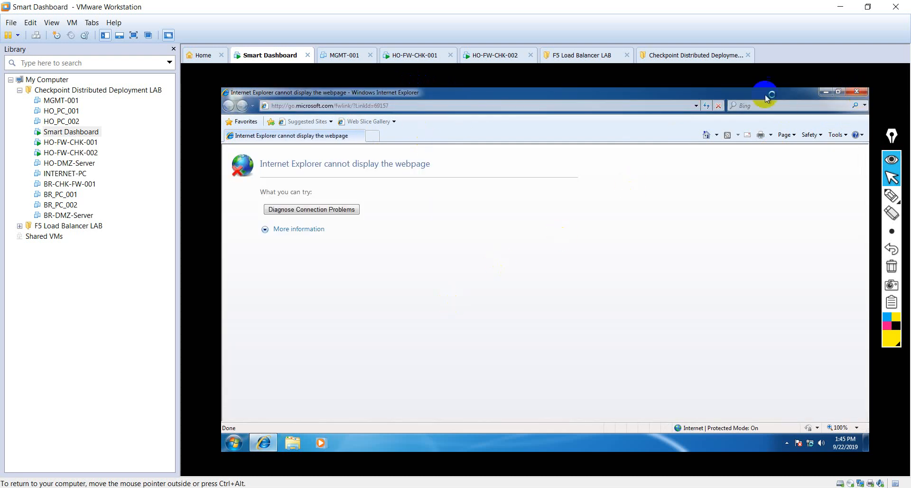
click(707, 106)
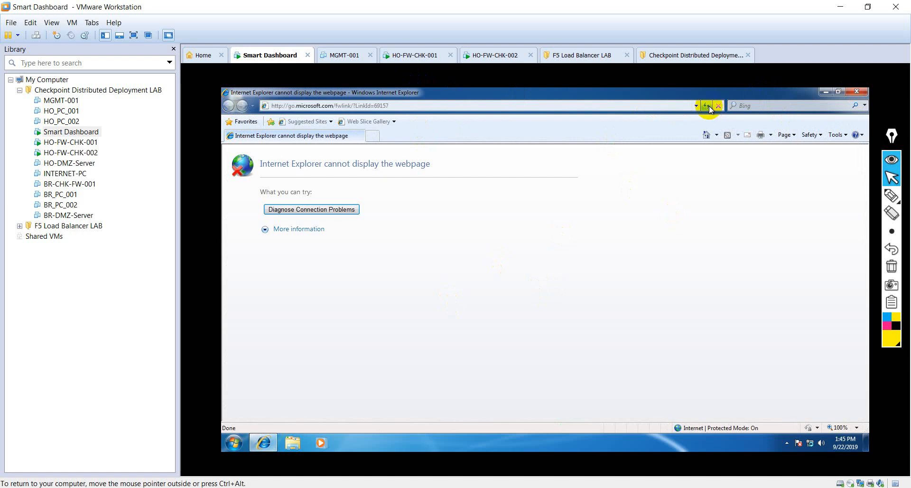
- Open a command prompt from Run and display the IP configuration with ipconfig
key(super+r)
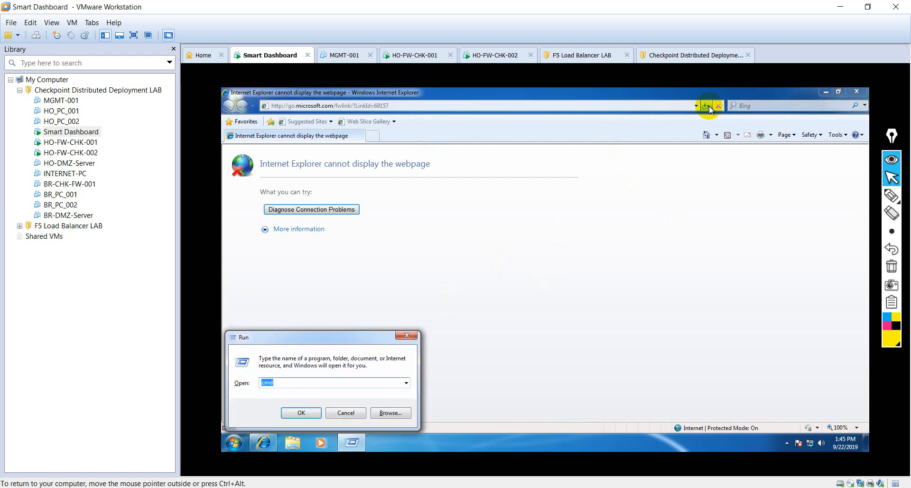
key(Return)
text(ipci)
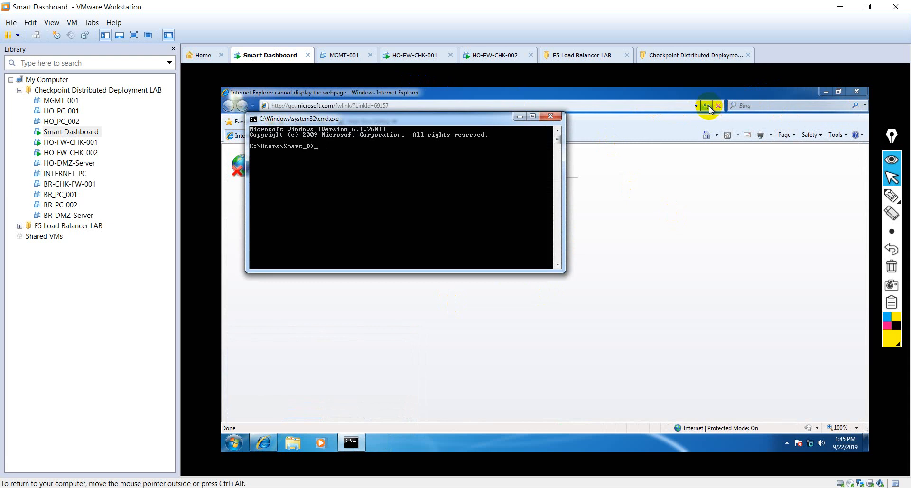
text(ipconfig)
key(Return)
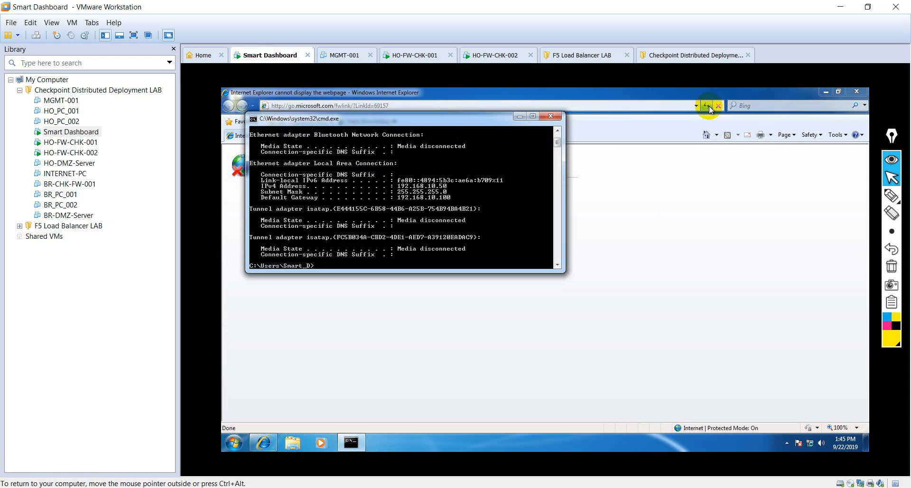
- Check both firewalls' boot progress, then return to the Smart Dashboard machine
key(ctrl+alt)
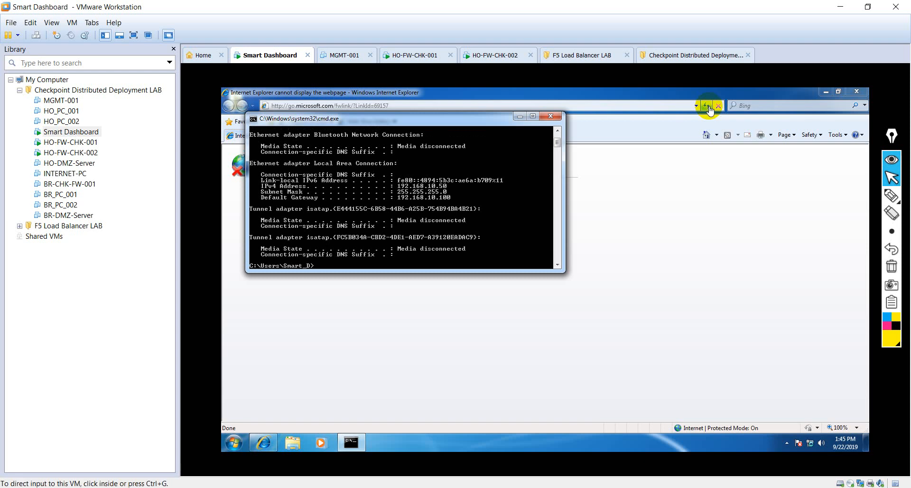
click(412, 218)
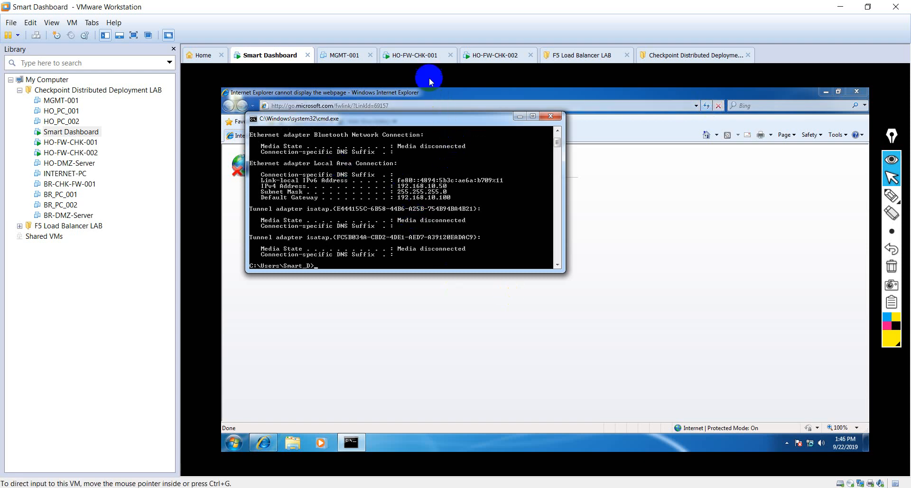
click(418, 56)
click(485, 57)
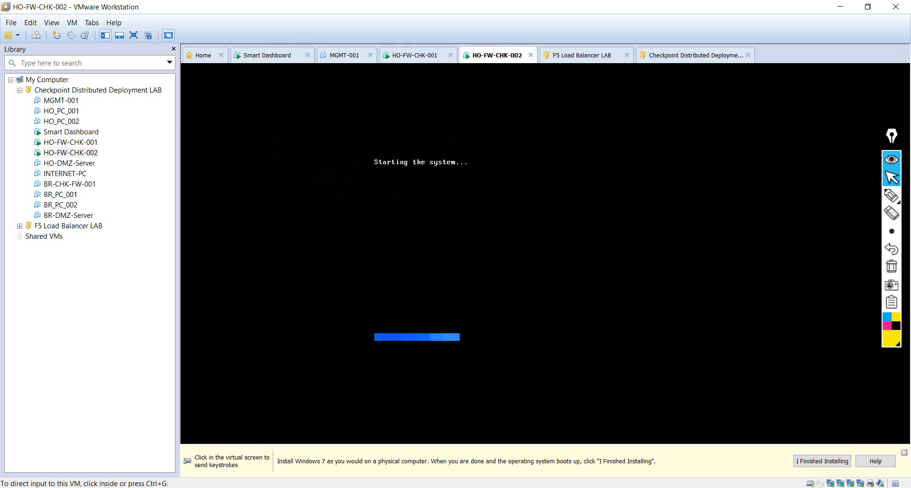
click(571, 487)
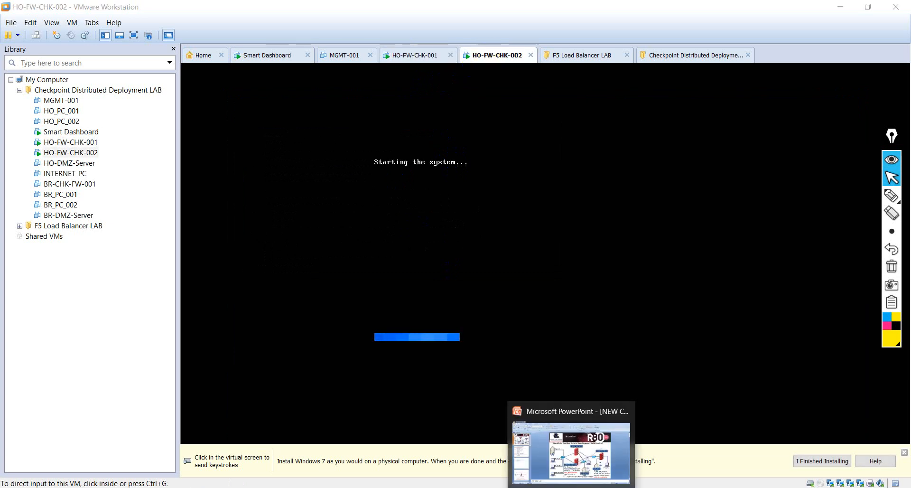
click(504, 55)
click(259, 56)
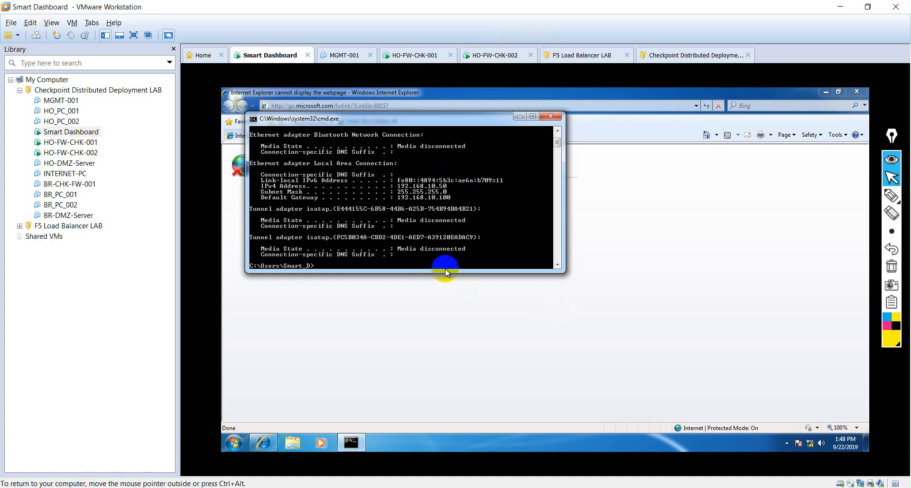
- Start a continuous ping to 192.168.110 with -t
text(pin)
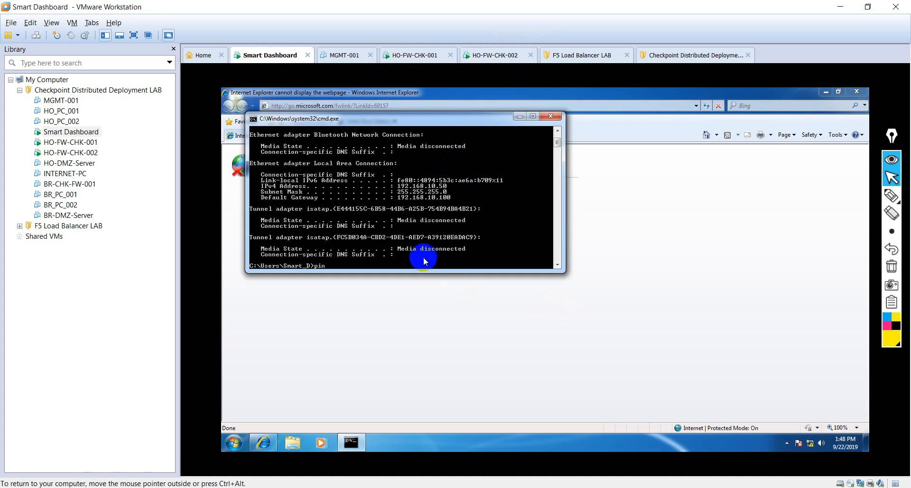
text(g 192.168.110 -t)
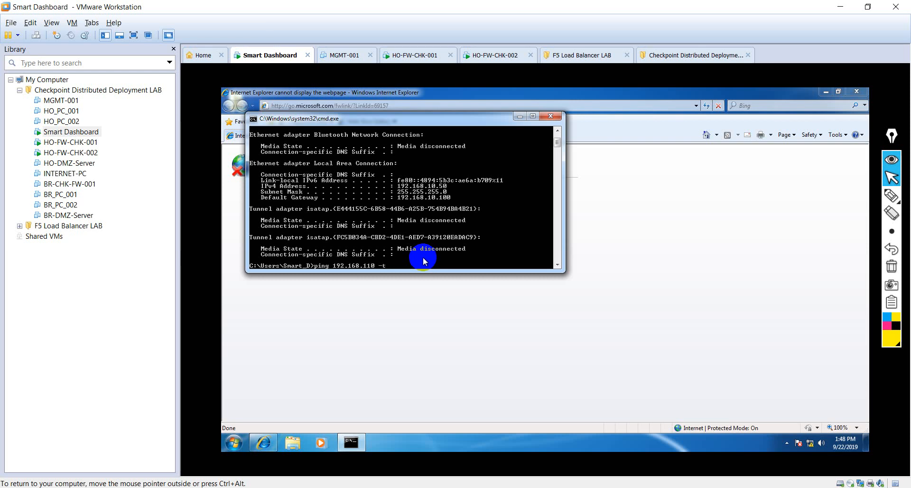
key(Return)
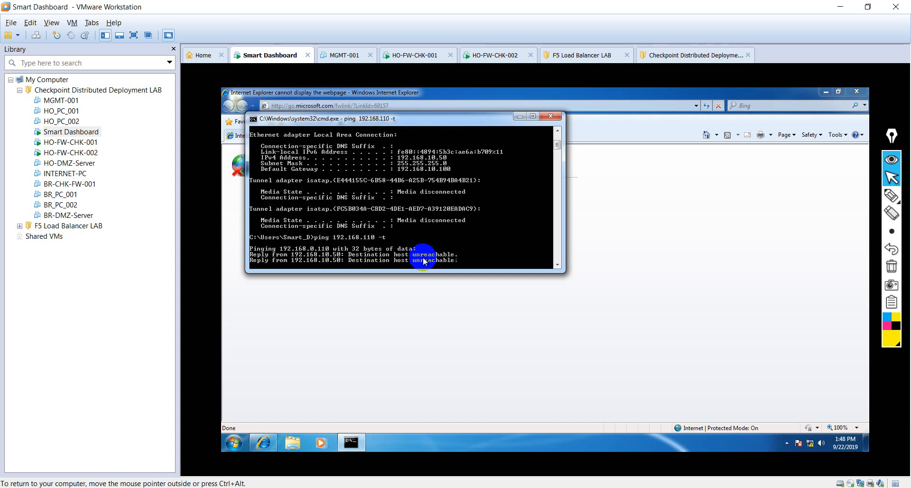
key(super+r)
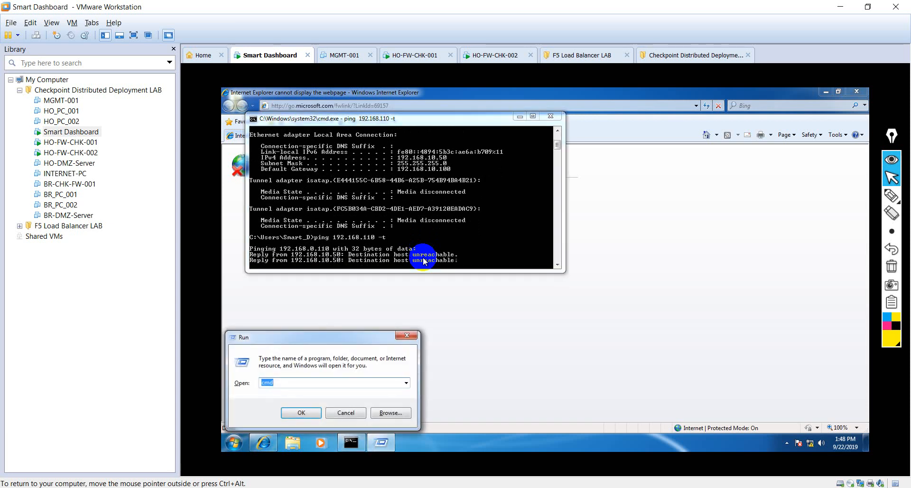
- In a second command prompt, run ipconfig and a continuous ping to 192.168.10.120
key(Return)
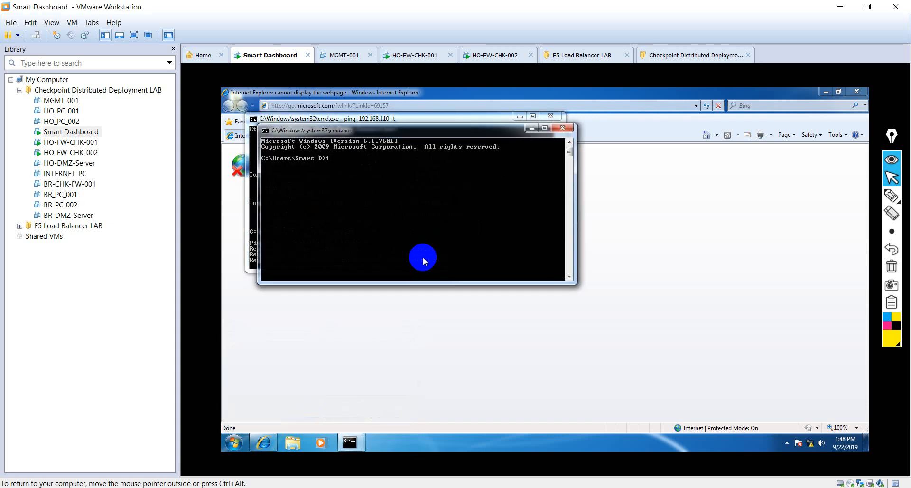
text(ipconfigh)
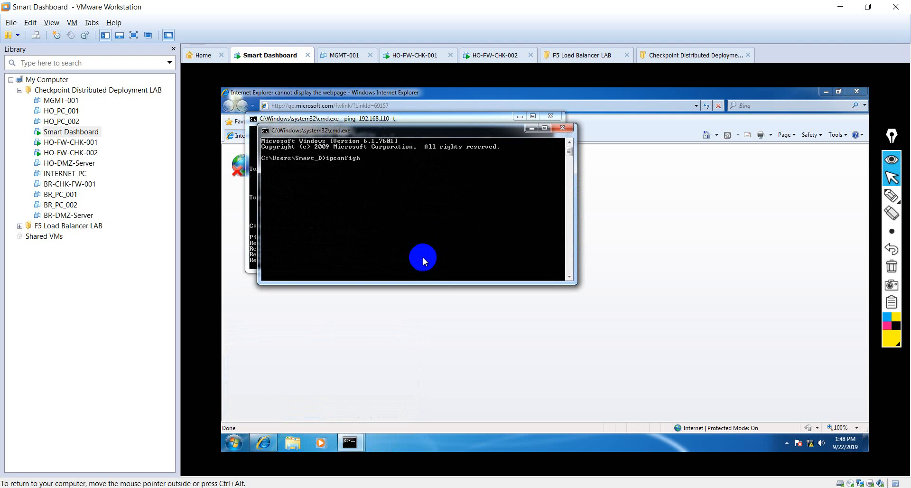
key(BackSpace)
key(Return)
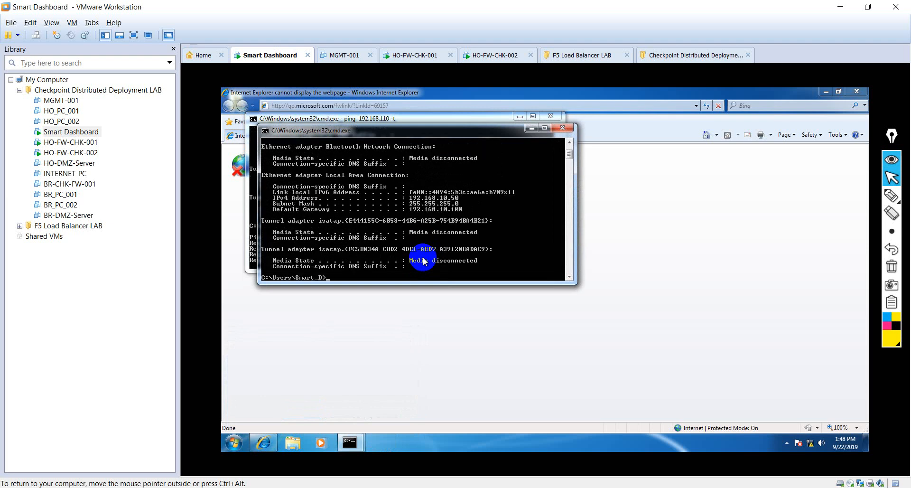
text(ping 19)
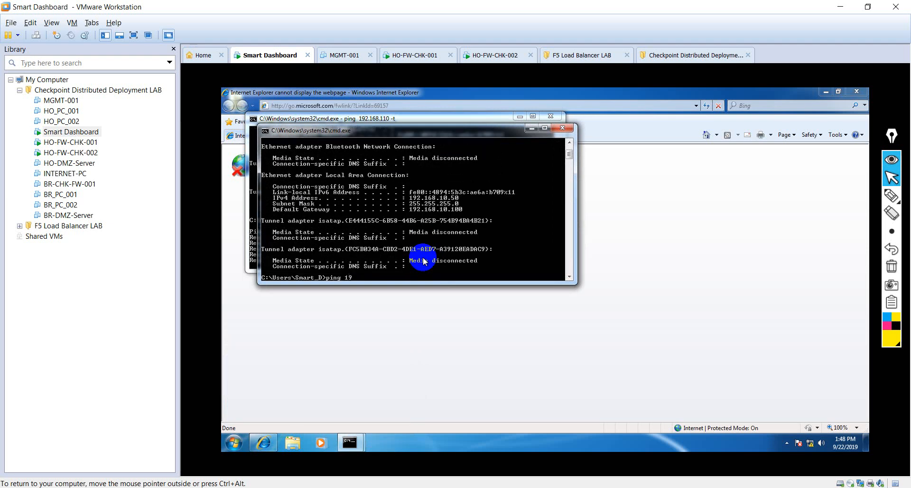
text(2.168.10.)
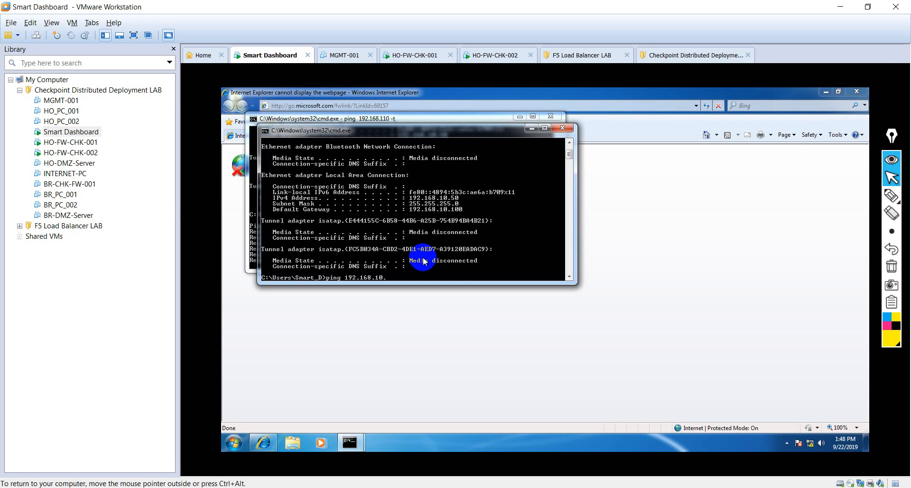
text(120 -t)
key(Return)
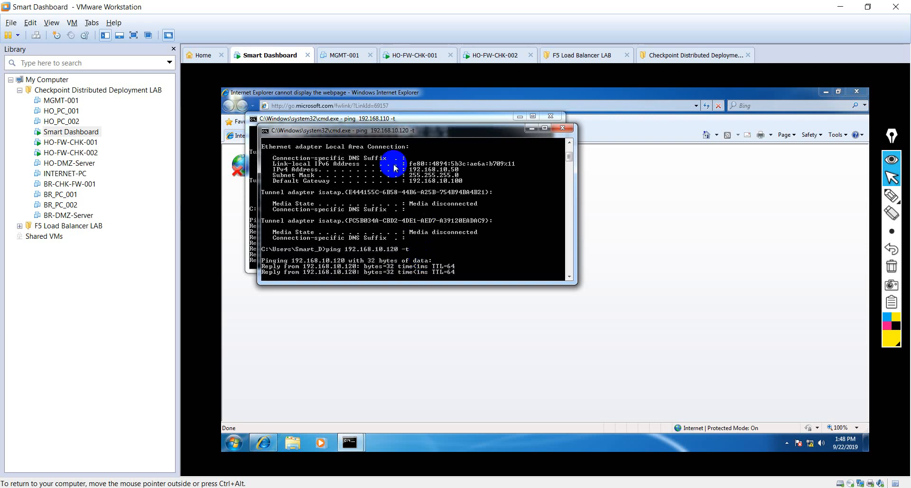
- Stop the failing first ping and rerun it as 'ping 192.168.10.110 -t'
drag(364, 130, 607, 199)
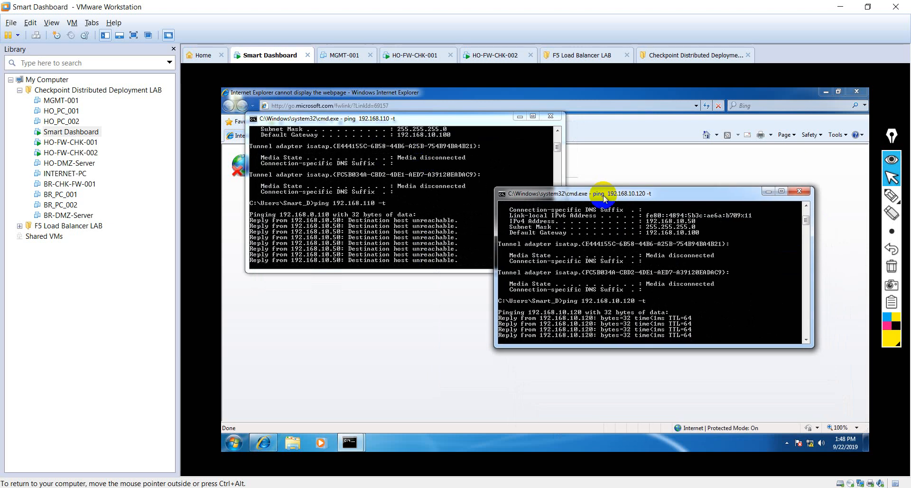
click(372, 221)
key(ctrl+c)
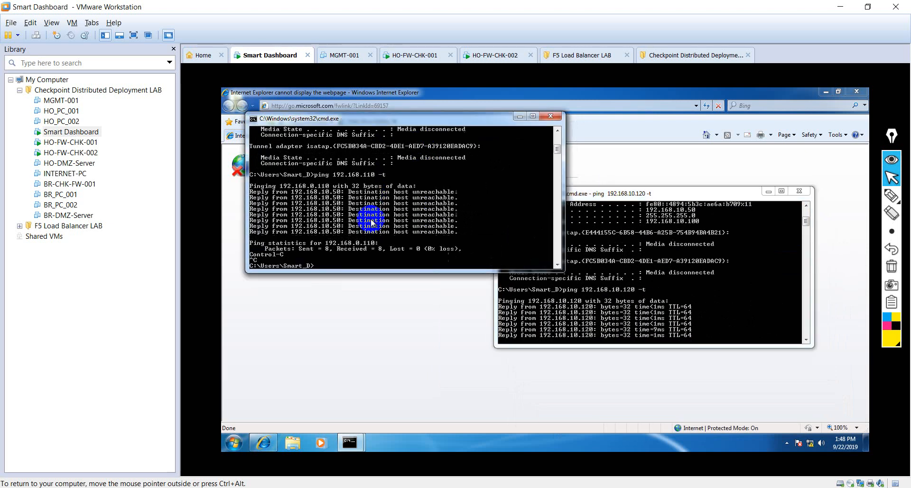
text(ping 192.168.110 -t)
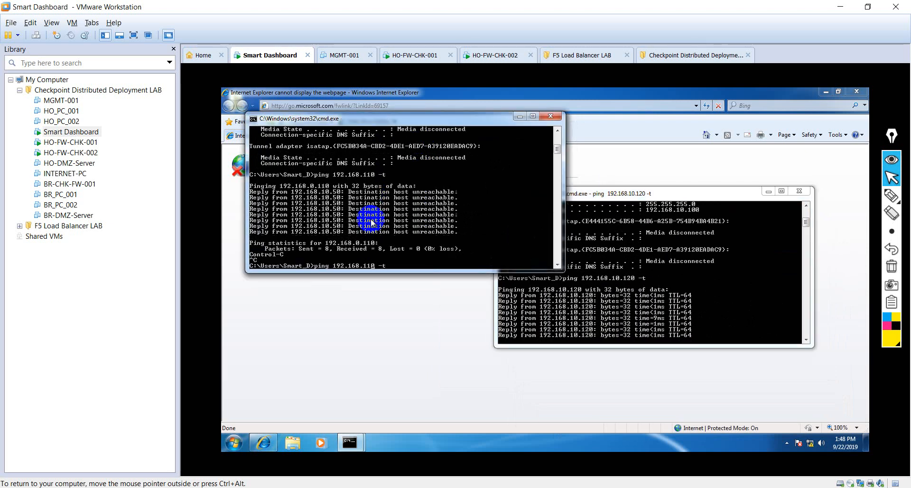
key(Left)
key(Left)
key(Left)
key(Left)
key(Left)
key(Left)
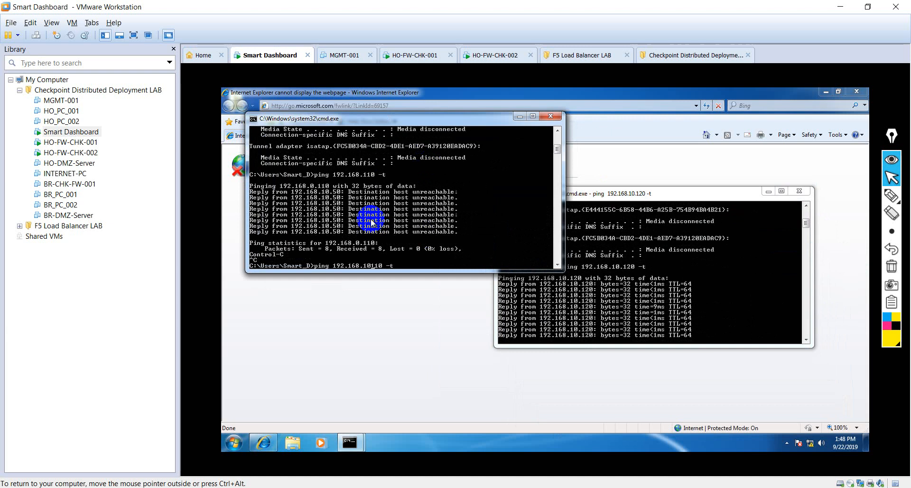
text(10.)
key(Return)
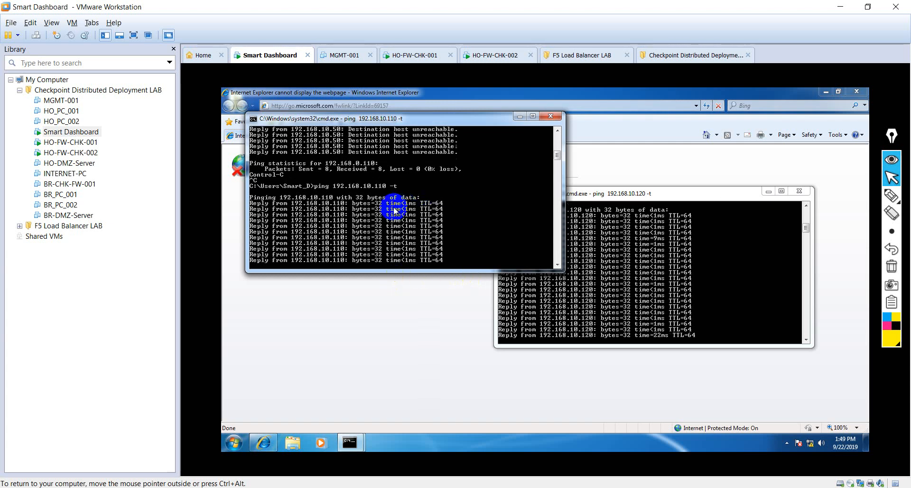
click(398, 353)
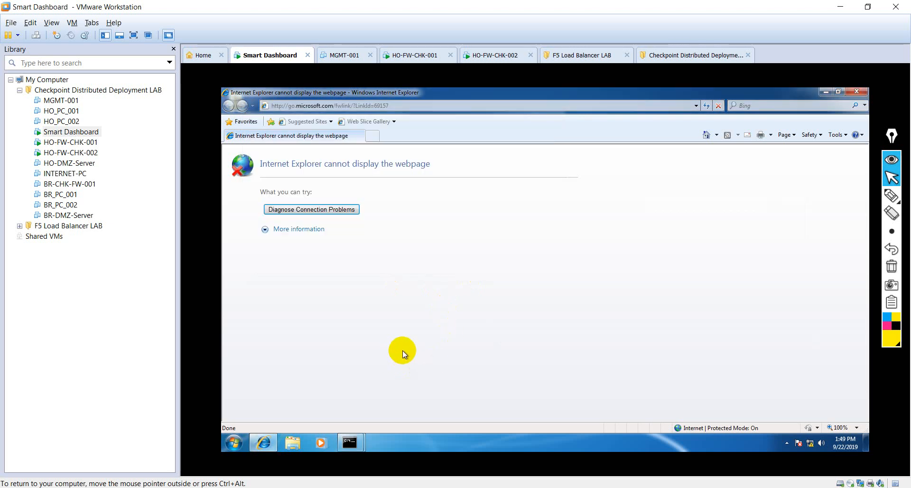
click(395, 106)
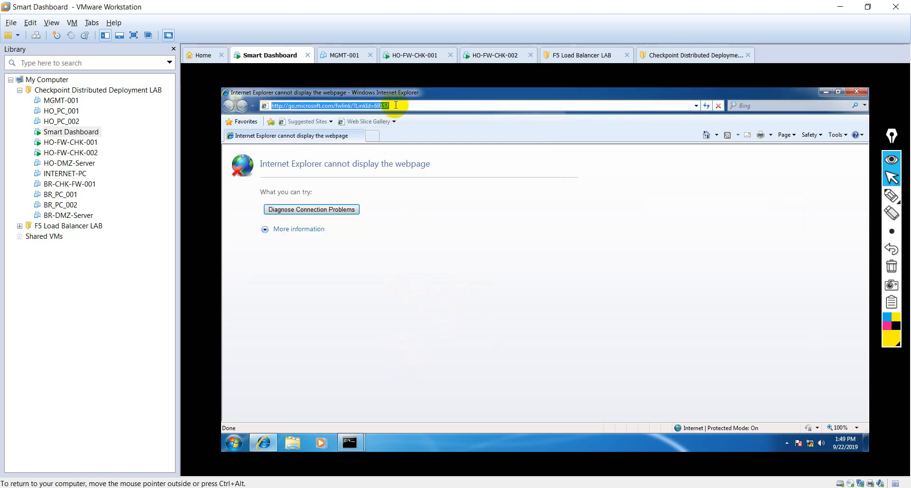
text(https:)
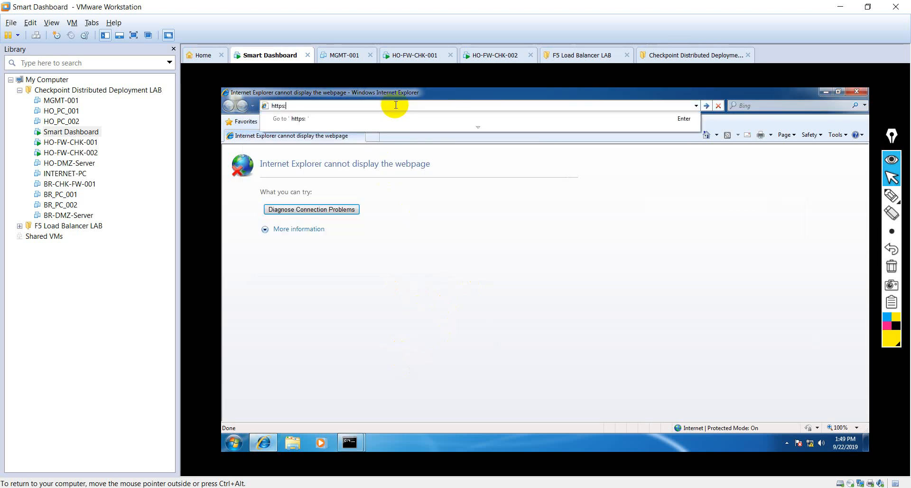
text(//192.)
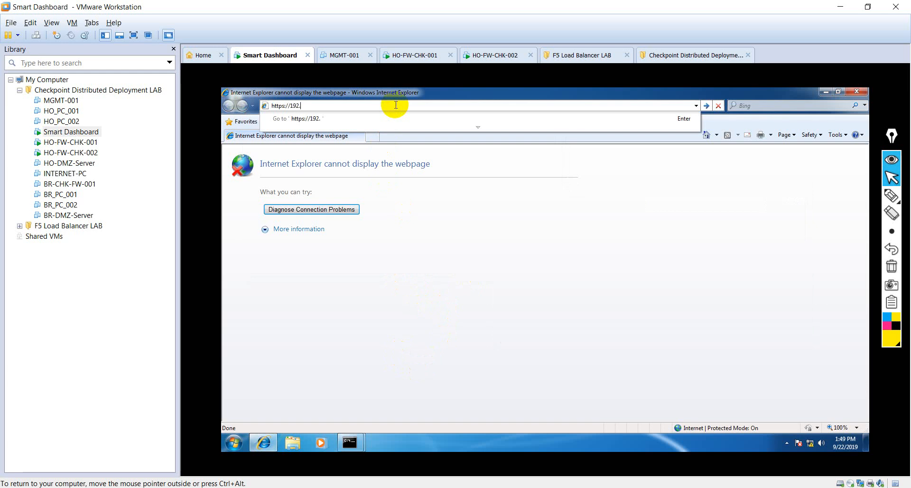
text(168.10.110)
key(Return)
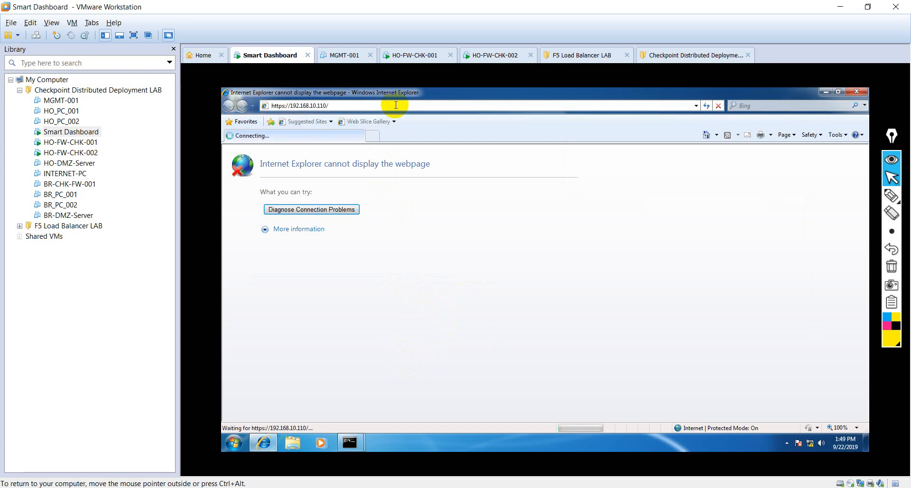
click(373, 136)
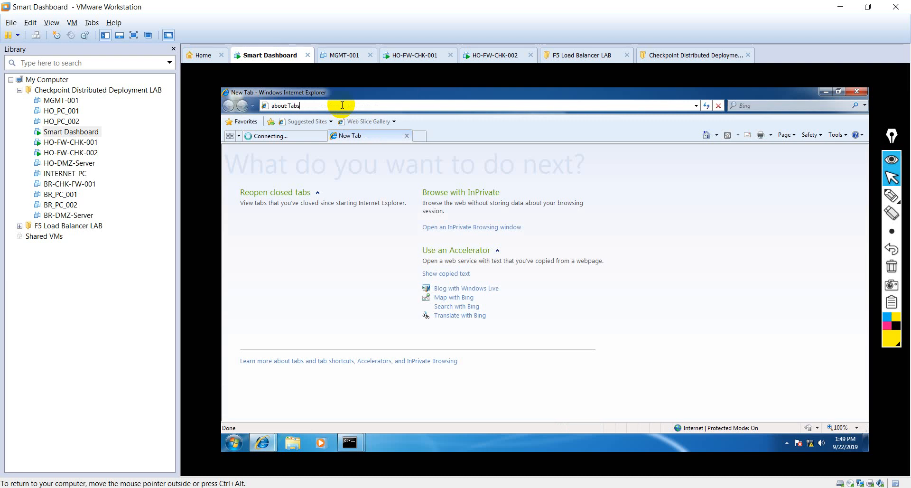
click(342, 105)
text(https)
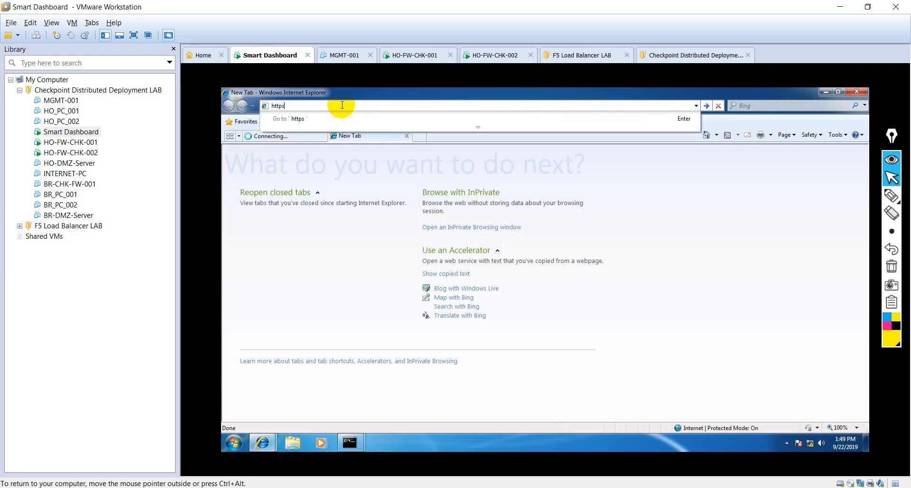
text(://192)
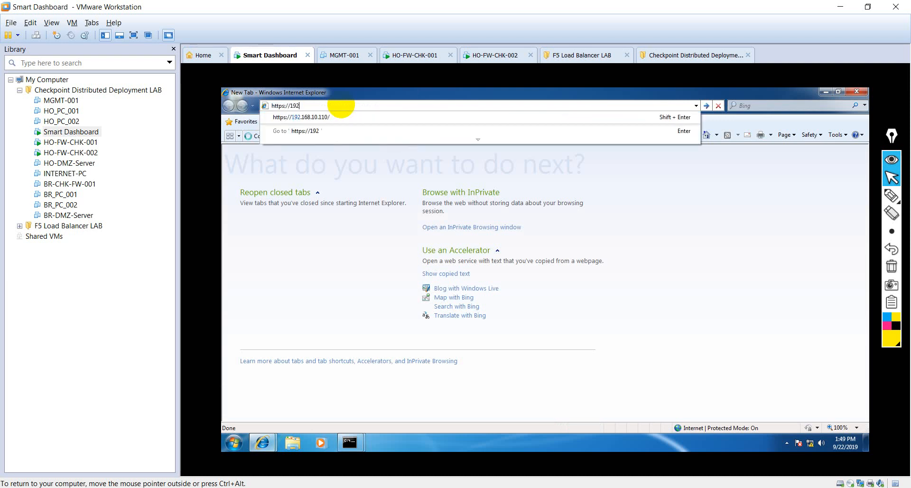
text(.168.10.120)
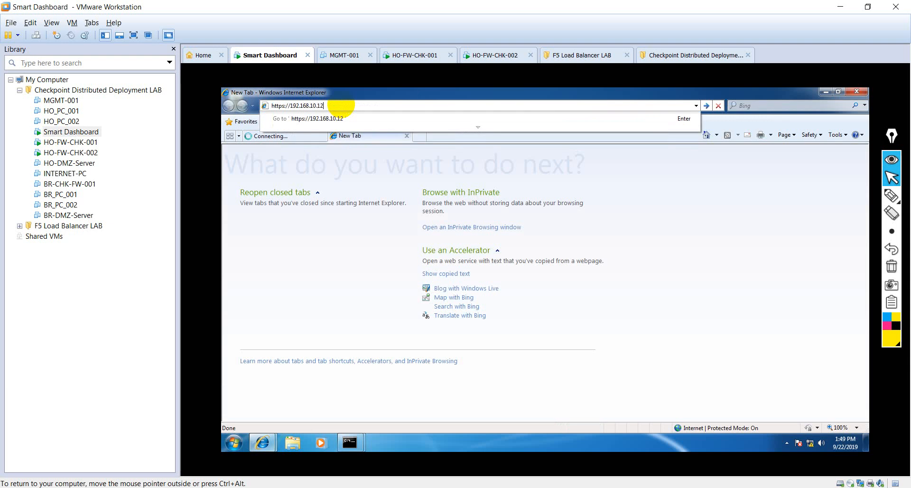
key(Return)
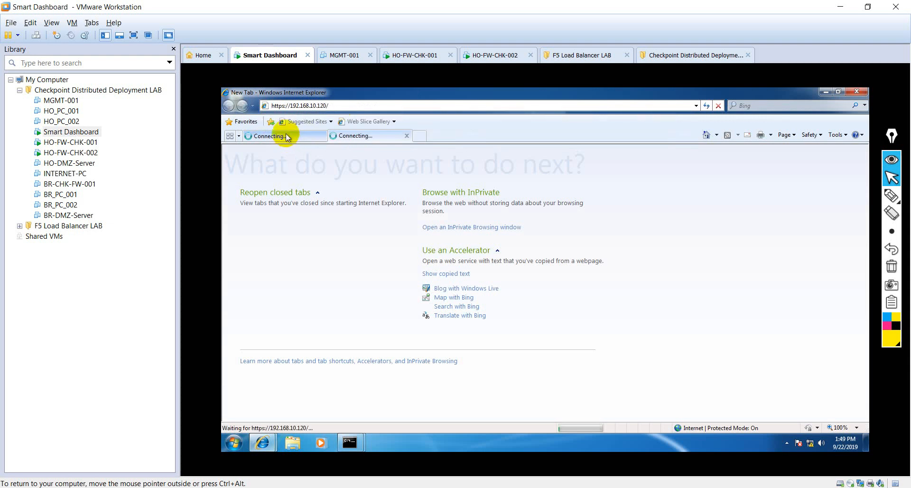
click(284, 136)
click(309, 274)
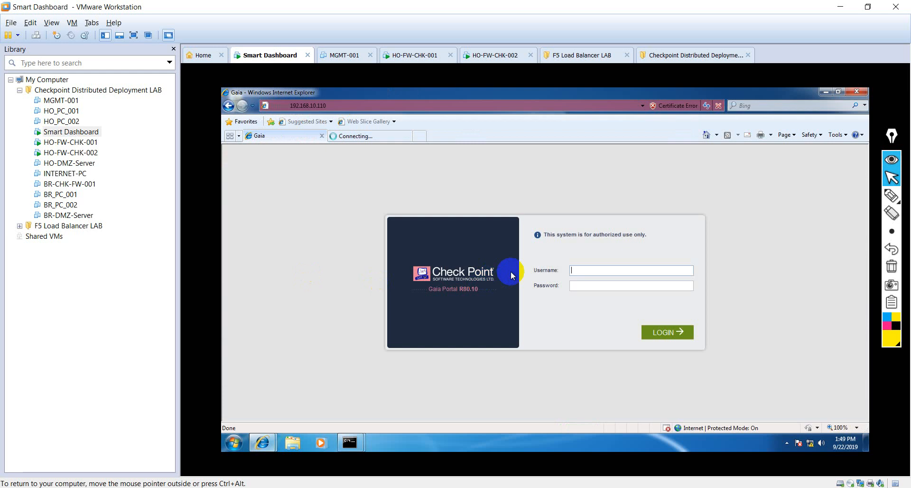
- Log in to the 192.168.10.110 Gaia Portal as admin, then view the 192.168.10.120 certificate warning
click(592, 268)
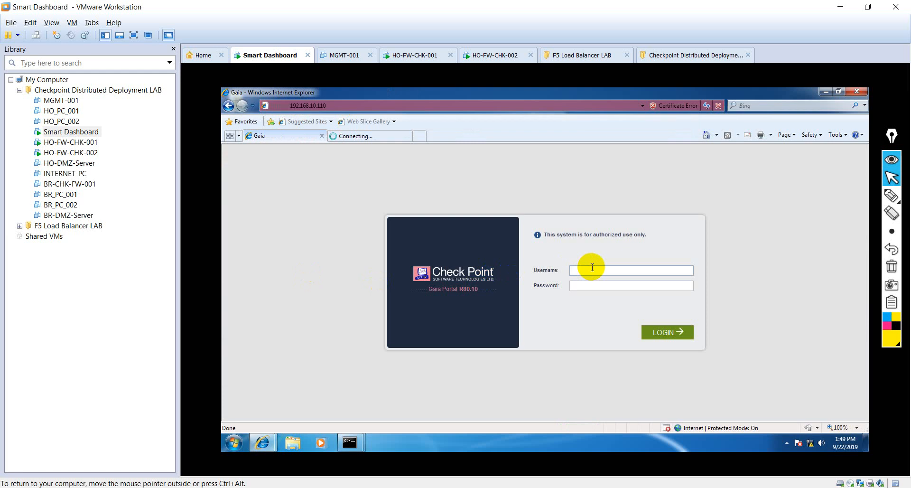
text(admin)
key(Tab)
text(••••)
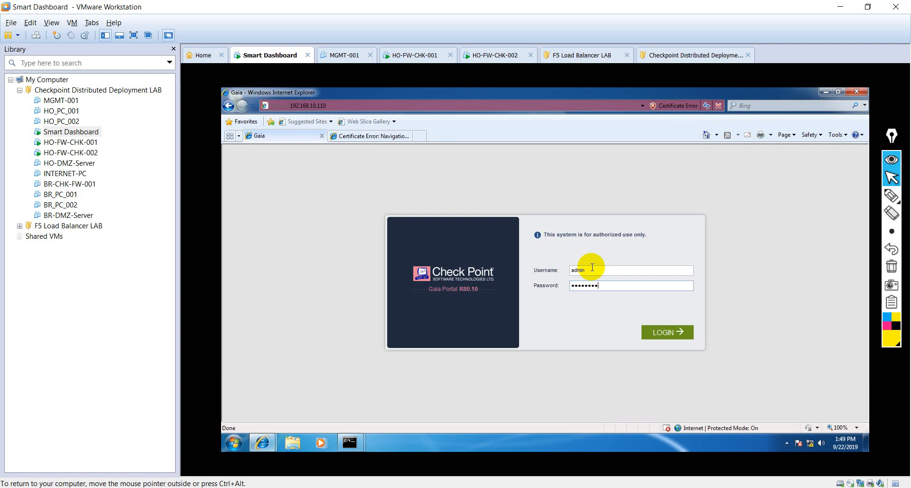
click(664, 336)
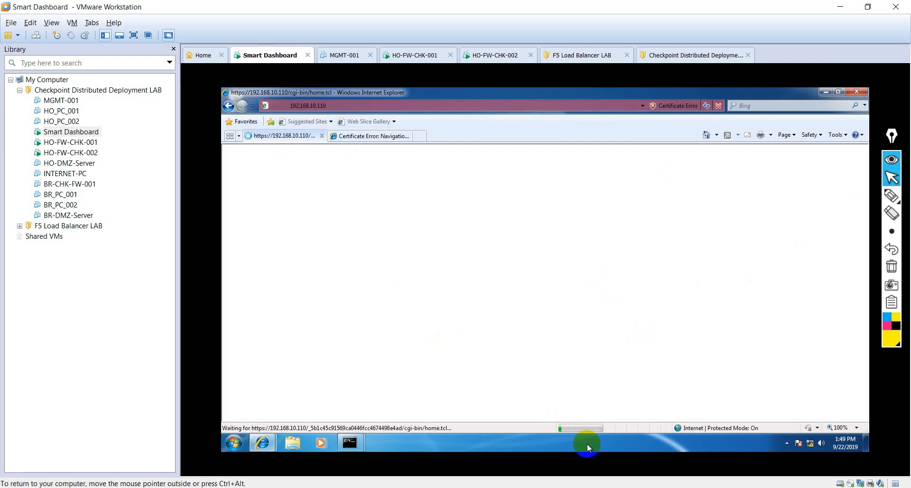
click(363, 136)
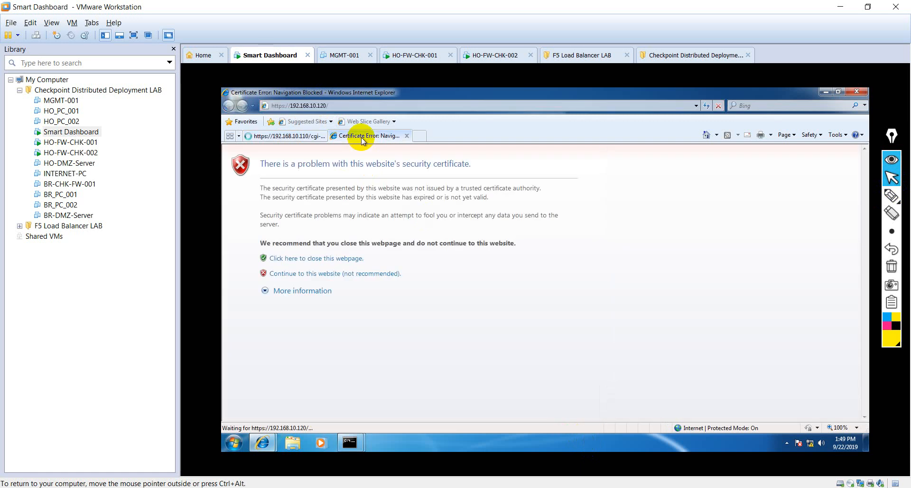
- Continue past the 192.168.10.120 certificate warning and refresh the 192.168.10.110 tab
click(306, 273)
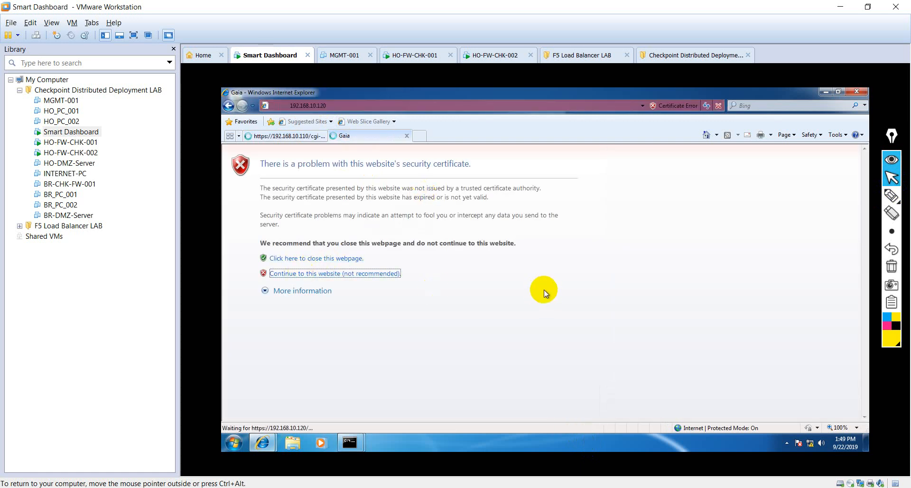
click(268, 136)
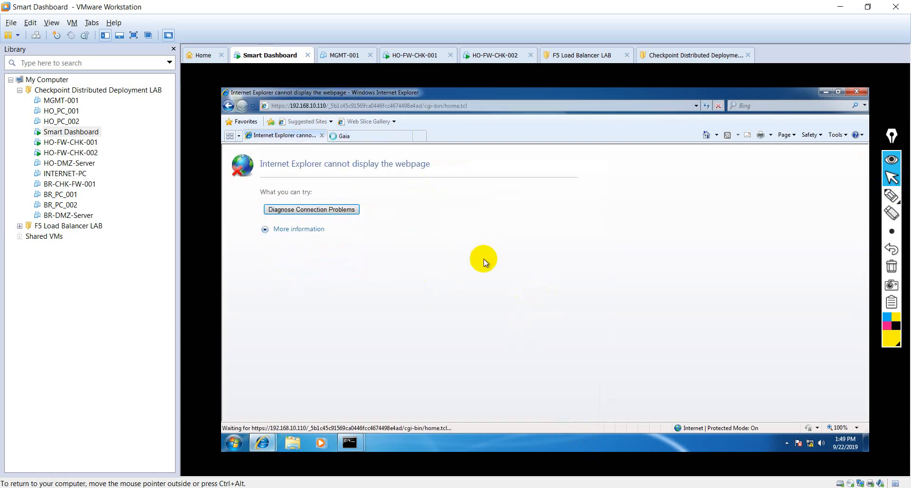
click(705, 106)
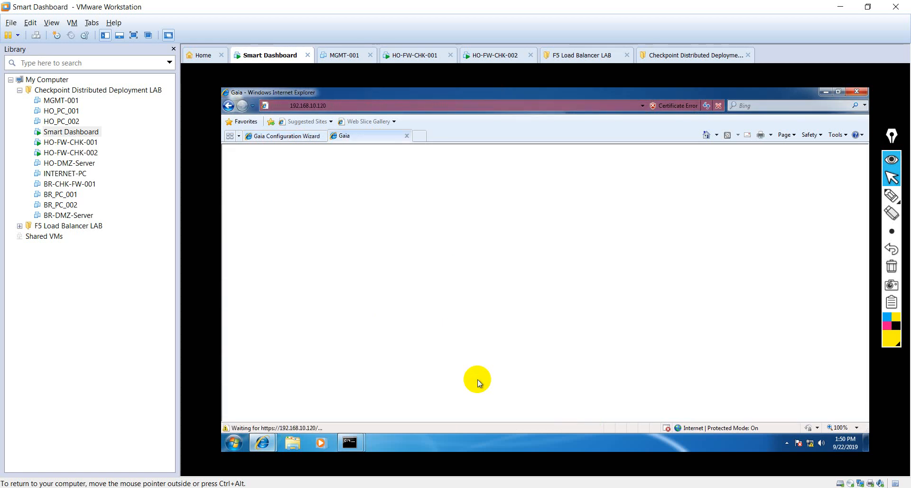
- On the Gaia Configuration Wizard tab, dismiss the Operation Failed error and reload the page
click(265, 138)
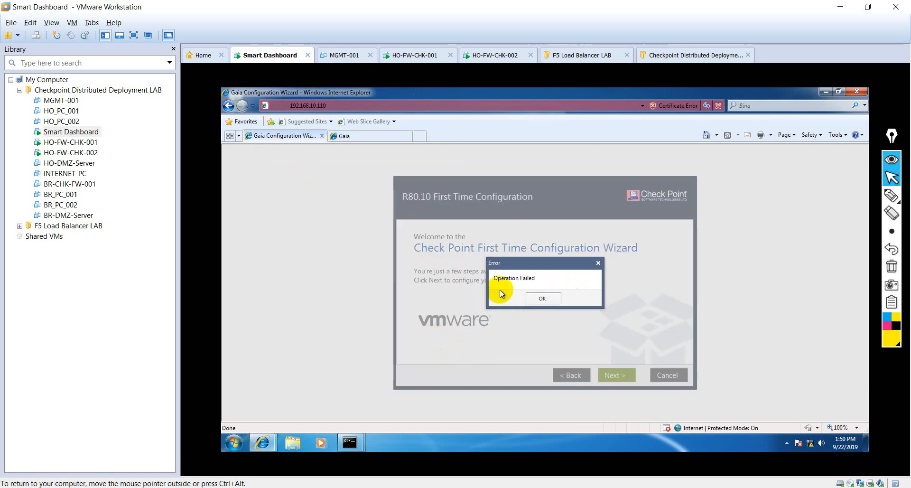
click(541, 298)
click(707, 105)
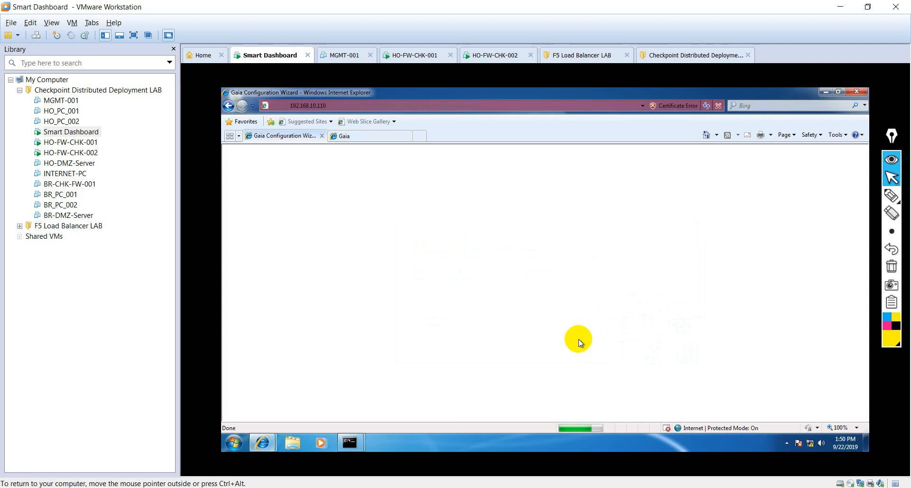
- Advance past Welcome, keeping the R80.10 setup and eth1 management address 192.168.10.110
click(381, 136)
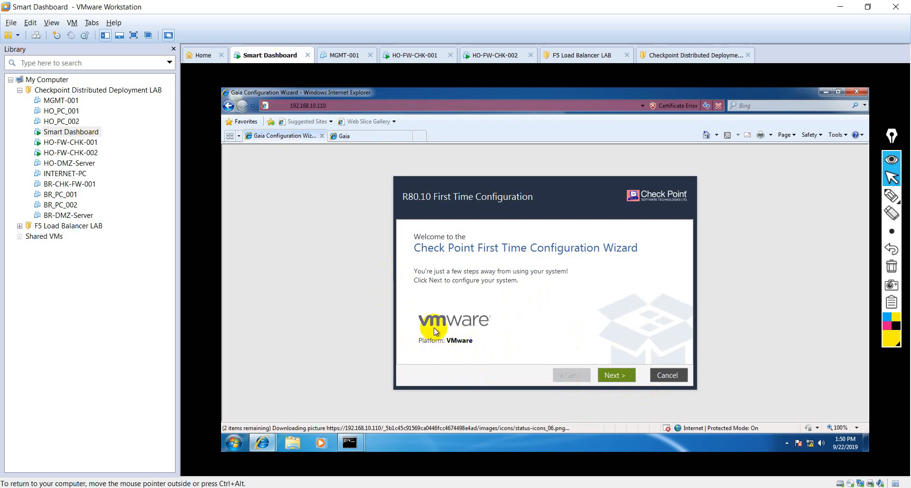
click(619, 380)
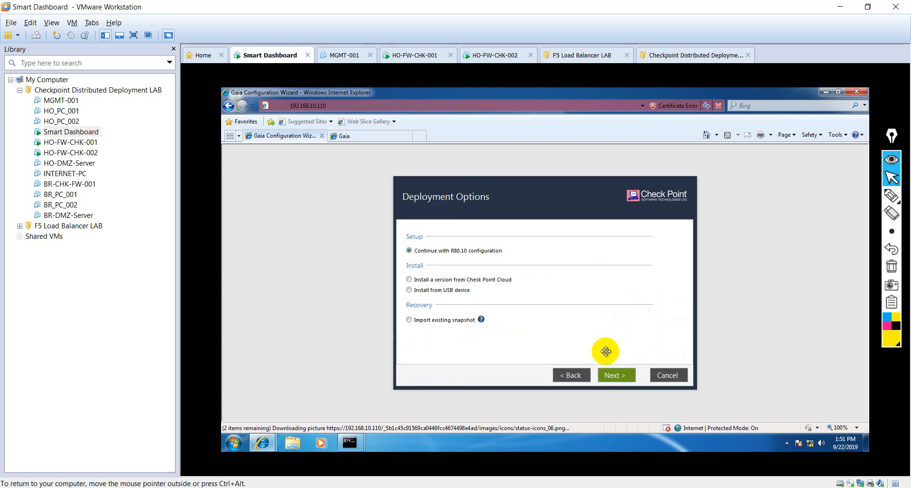
click(619, 377)
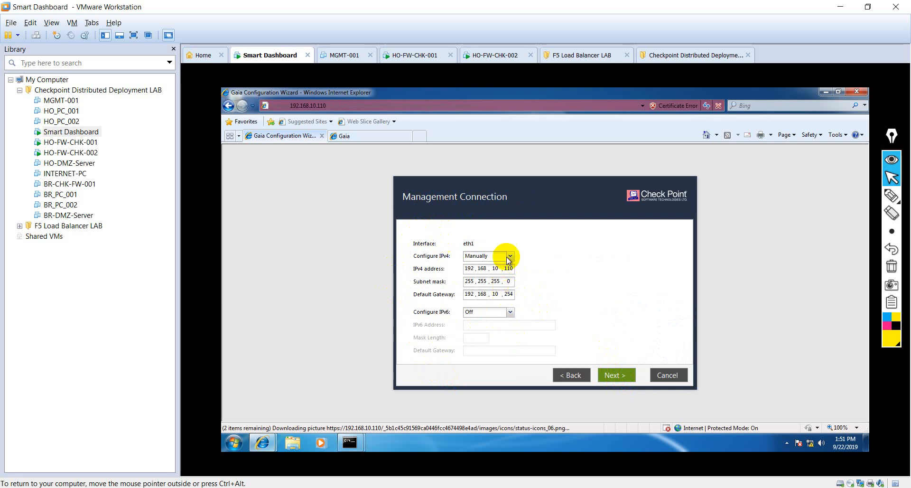
click(615, 376)
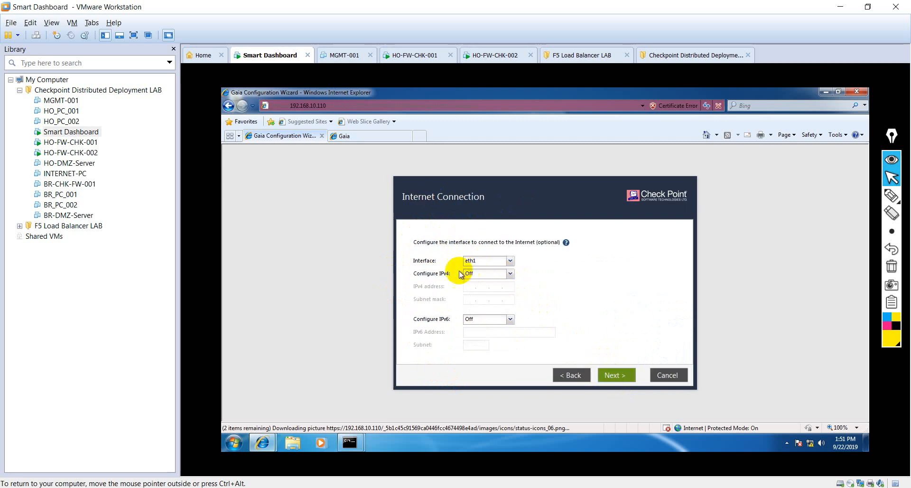
- Keep eth1 with IPv4 off for Internet Connection, reach Device Information, and select the default host name
mouse_move(565, 243)
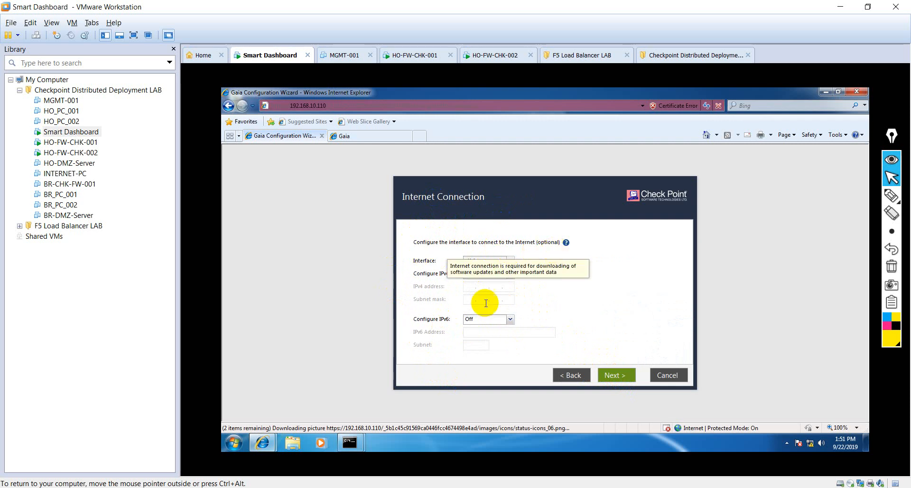
click(623, 374)
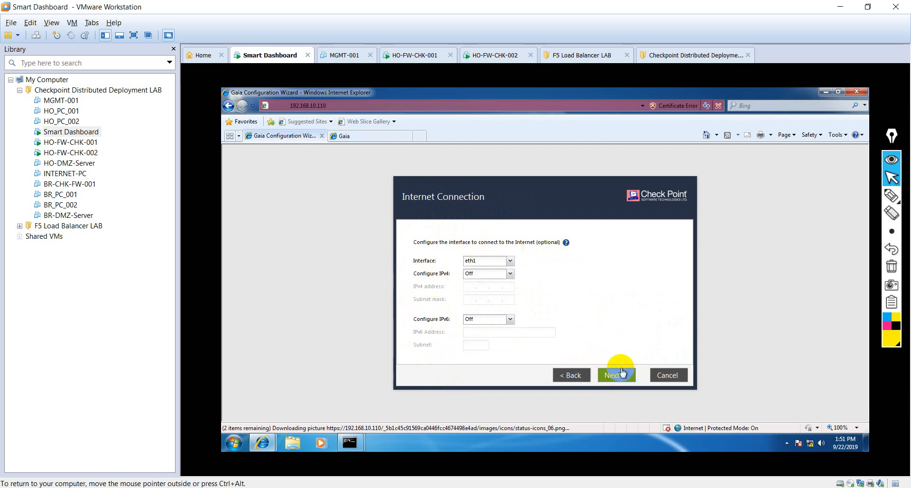
click(509, 261)
click(509, 261)
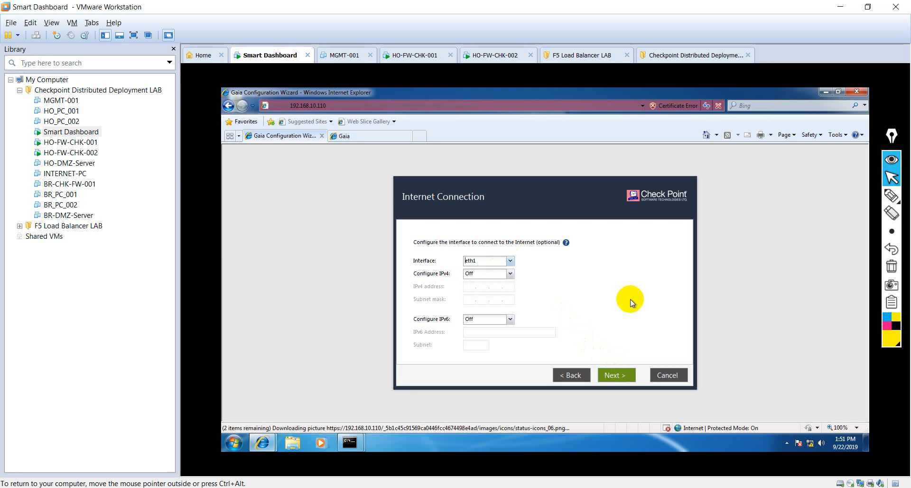
click(622, 379)
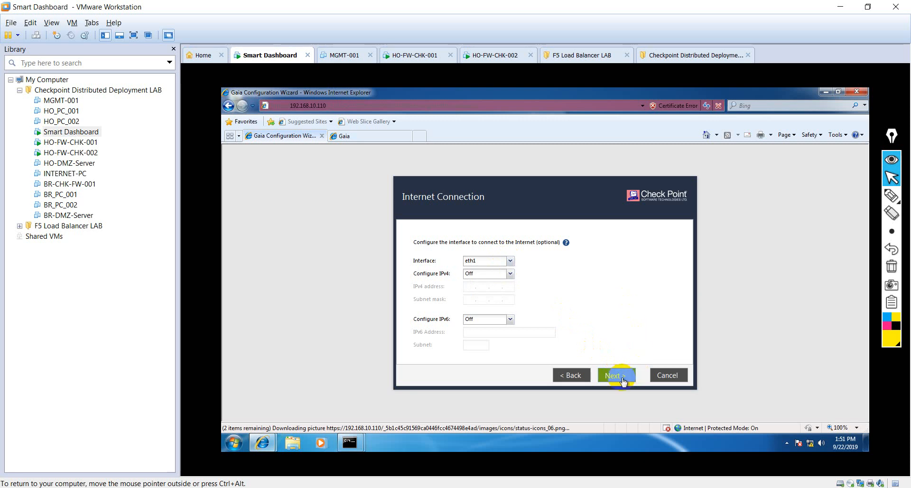
drag(514, 233, 476, 221)
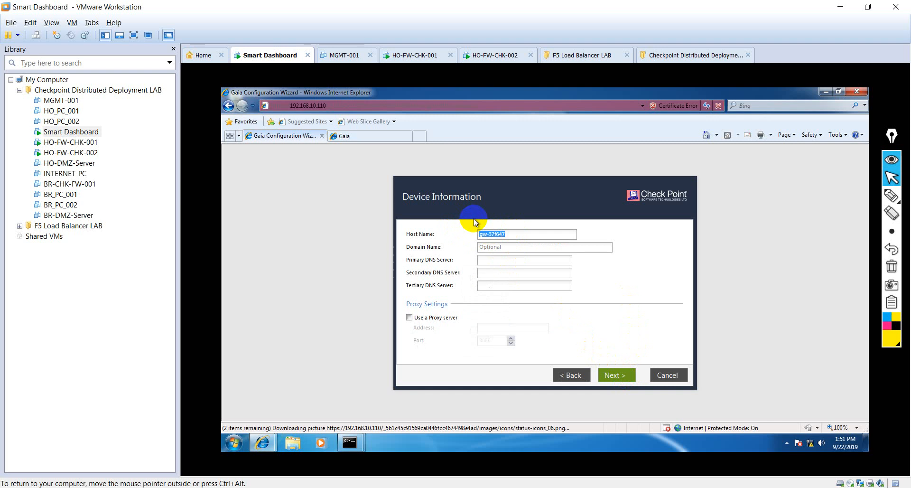
- Set the host name to HO-FW-001 and keep the manual Kolkata date and time
text(HO-F)
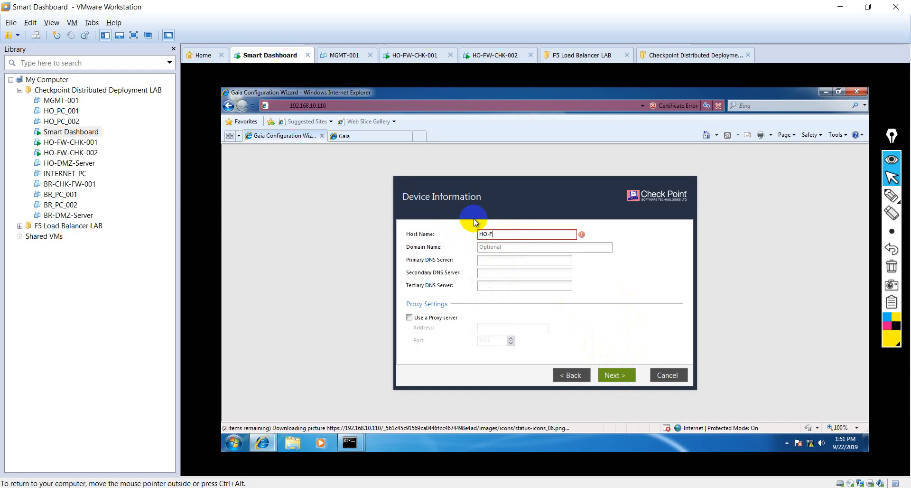
text(W-)
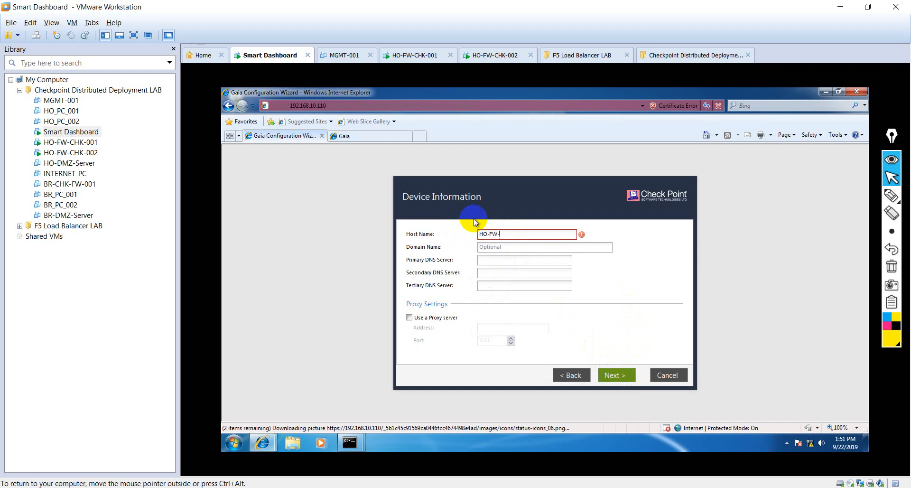
text(001)
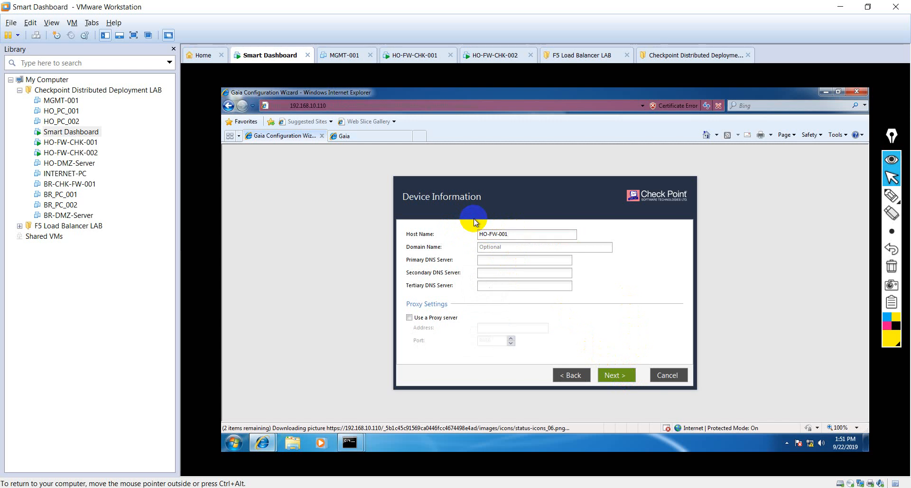
click(618, 376)
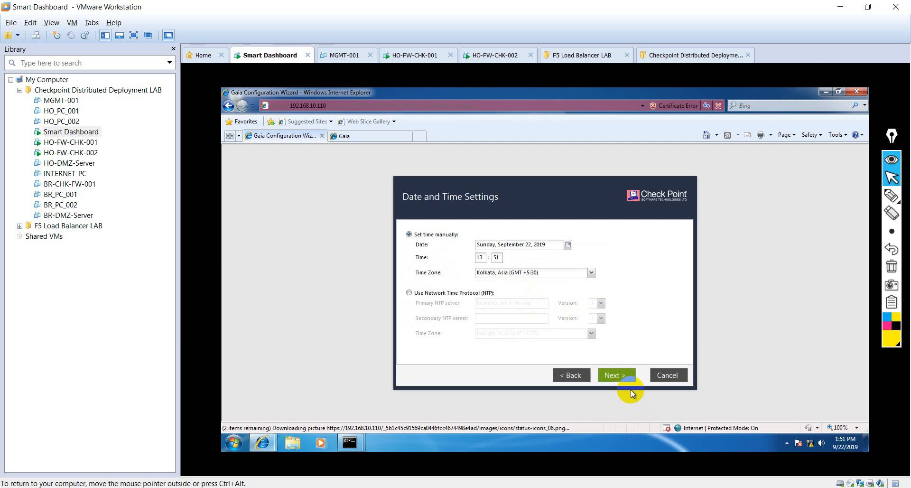
click(581, 375)
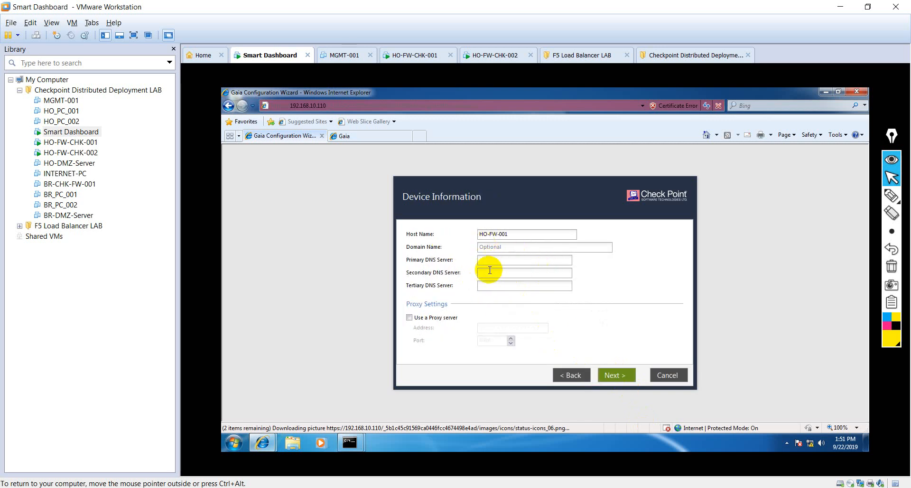
click(622, 378)
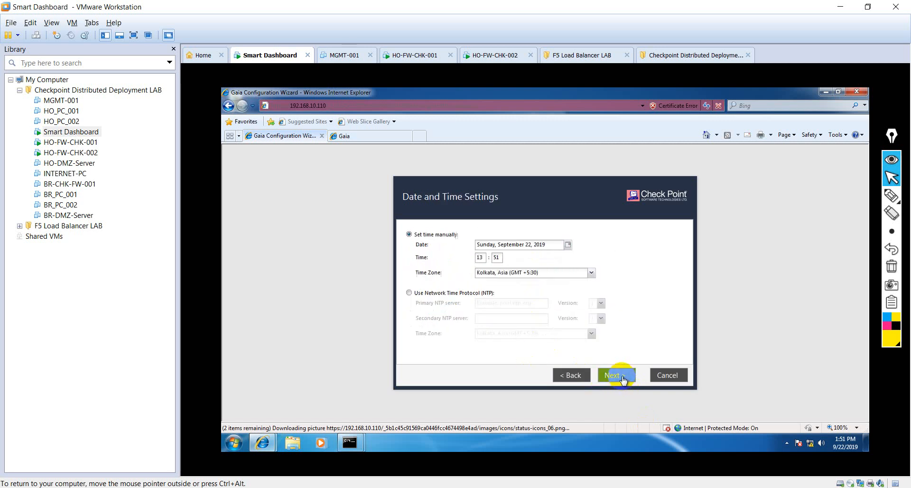
click(622, 378)
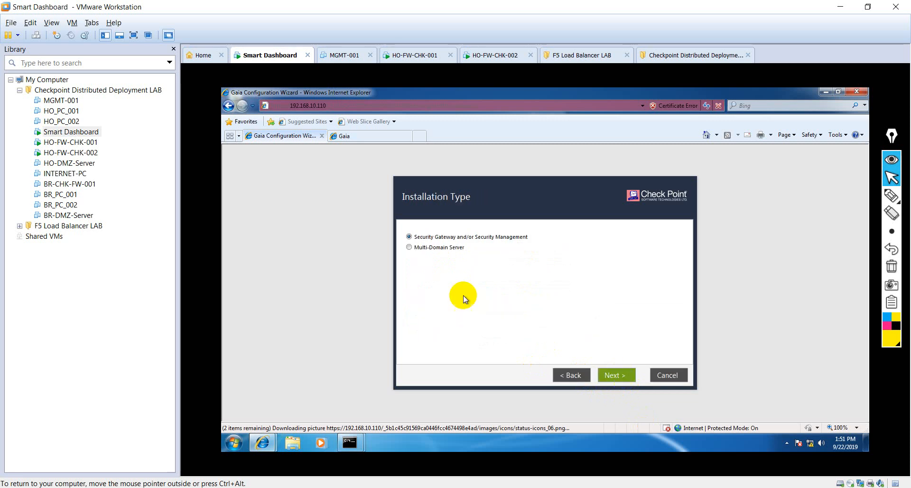
- Install Security Gateway only, without Security Management, as a ClusterXL cluster member
click(617, 376)
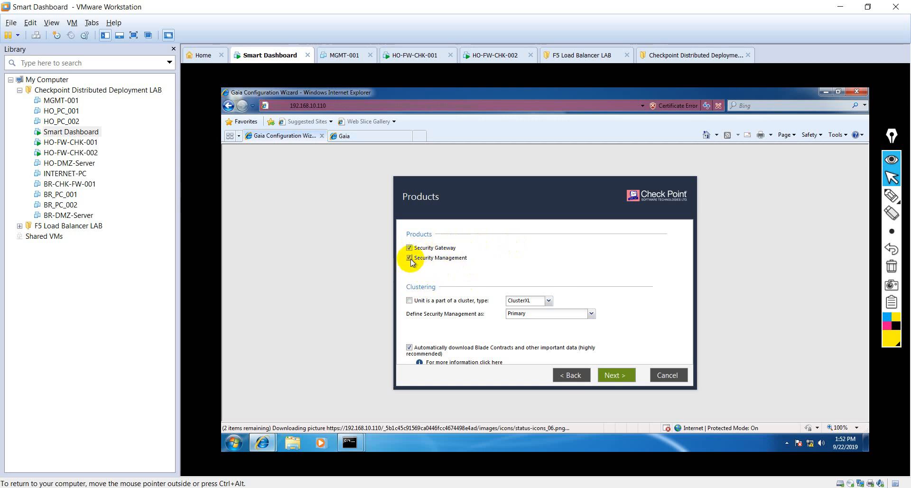
click(410, 259)
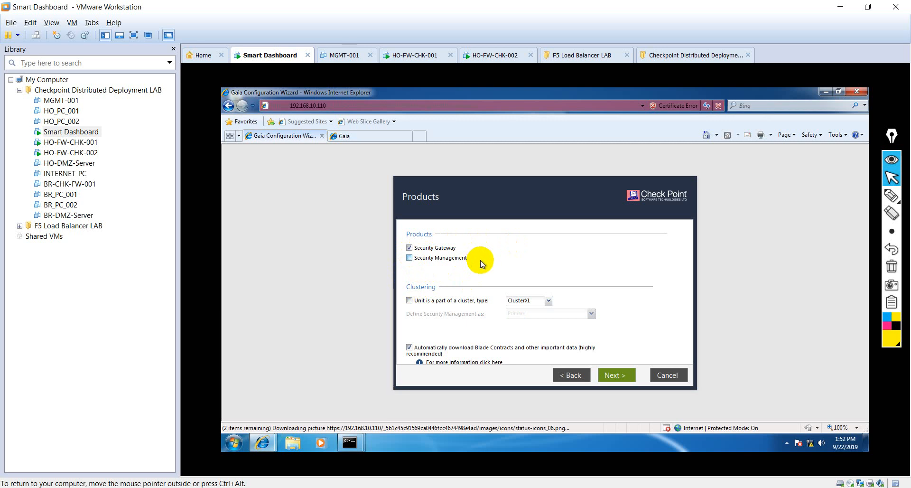
click(409, 302)
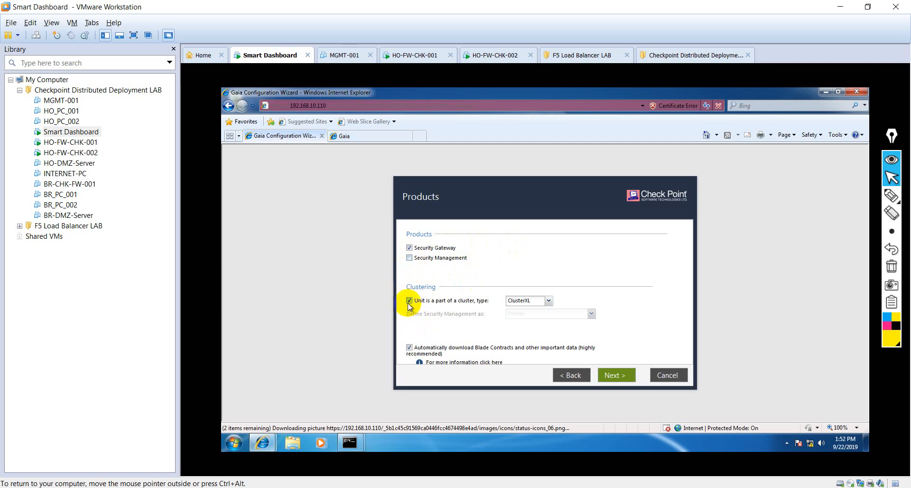
click(549, 300)
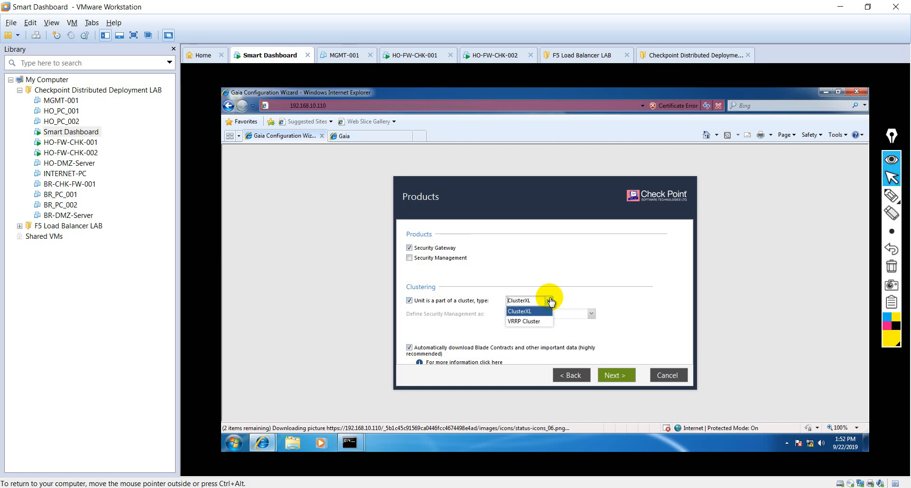
click(522, 313)
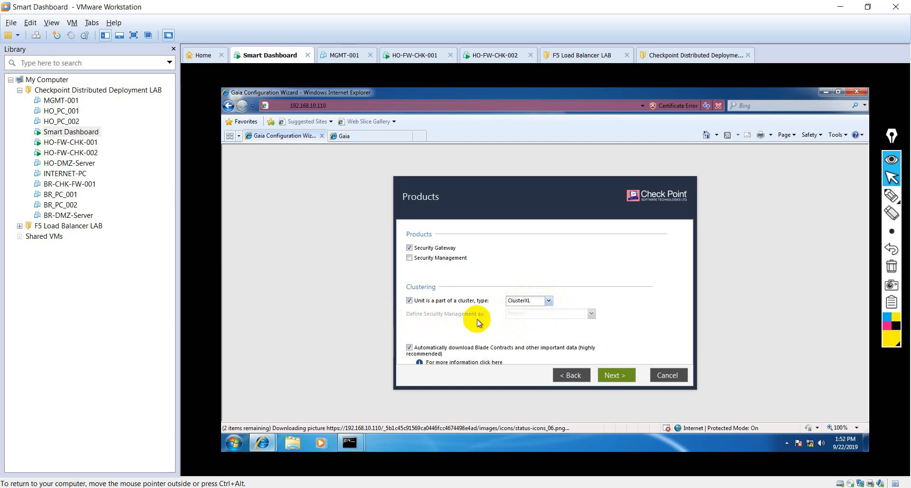
click(440, 327)
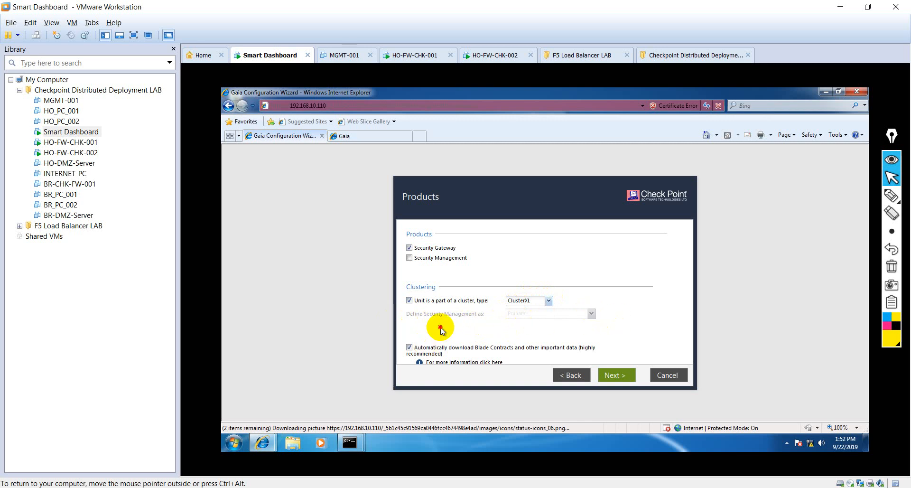
click(616, 378)
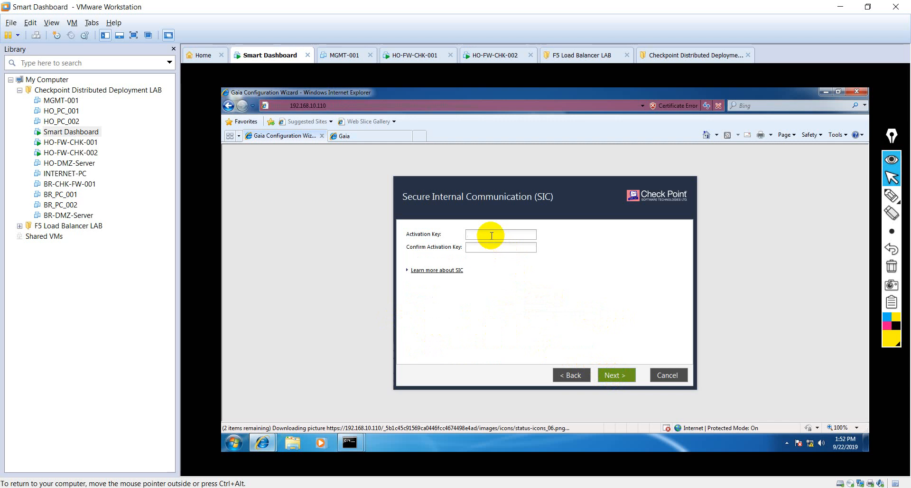
- Enter the SIC activation key, finish the wizard, and confirm starting the configuration
text(vp•••••)
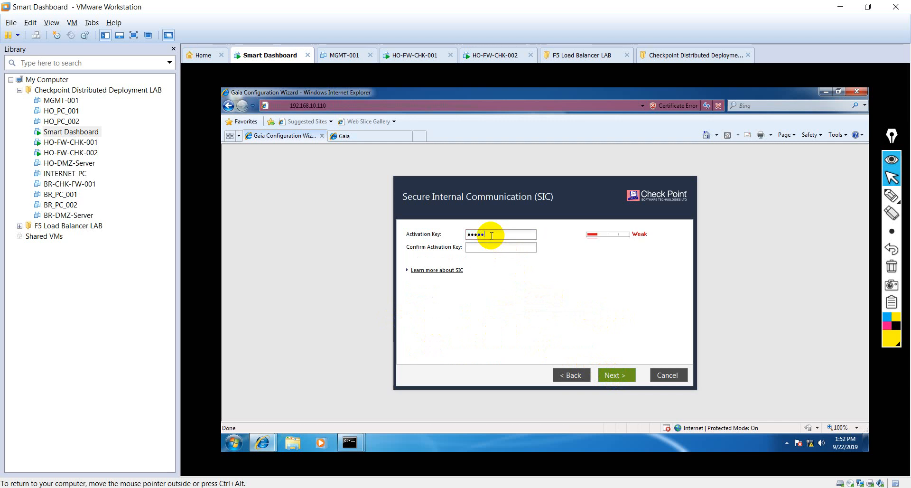
text(•••••)
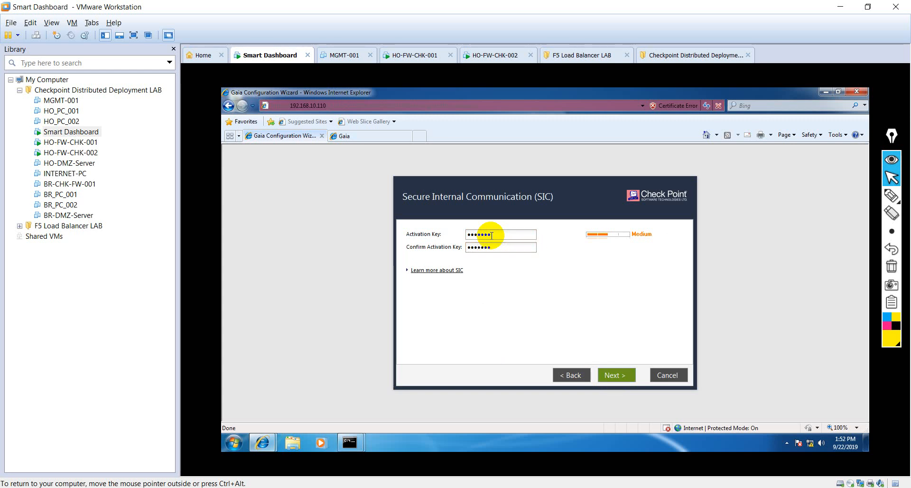
click(617, 374)
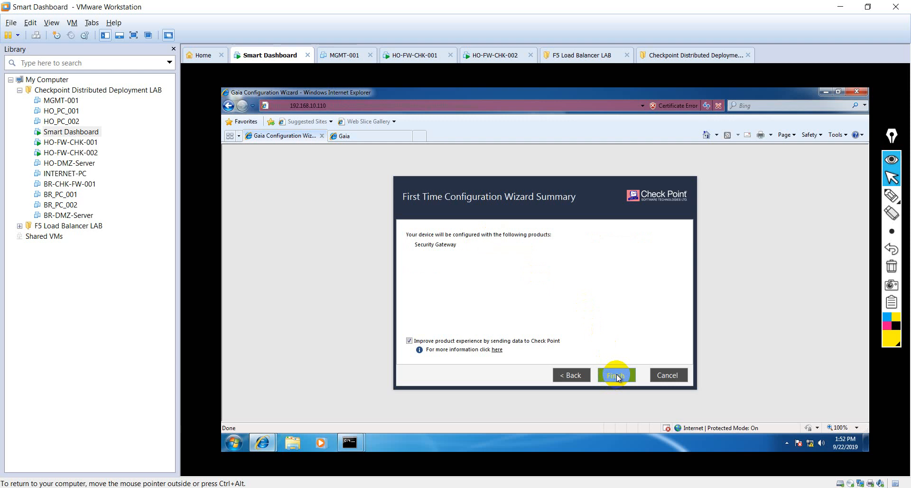
click(617, 375)
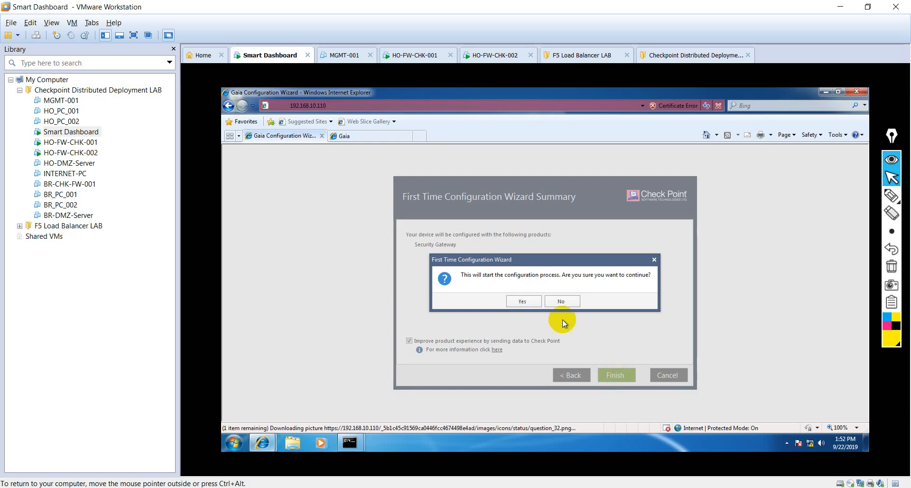
click(524, 302)
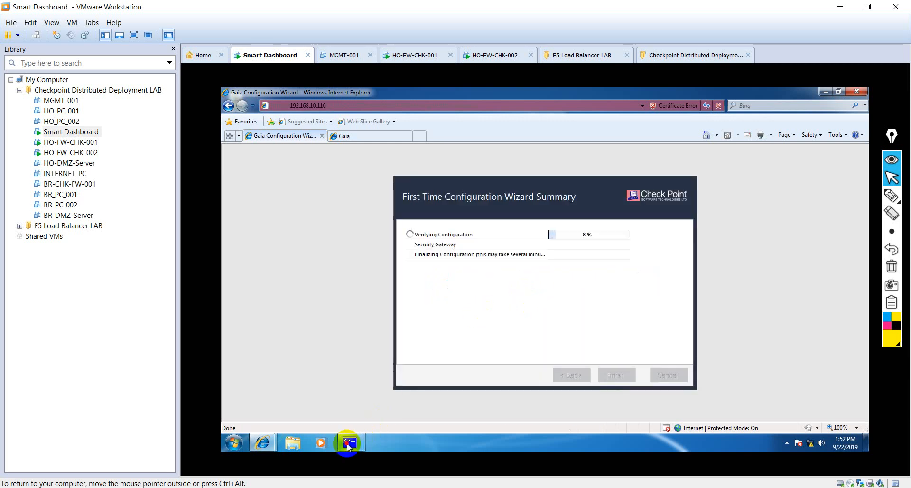
- Bring the 192.168.10.110 ping console forward, move it lower, then switch to the 192.168.10.120 Gaia tab
mouse_move(349, 437)
click(314, 385)
click(504, 222)
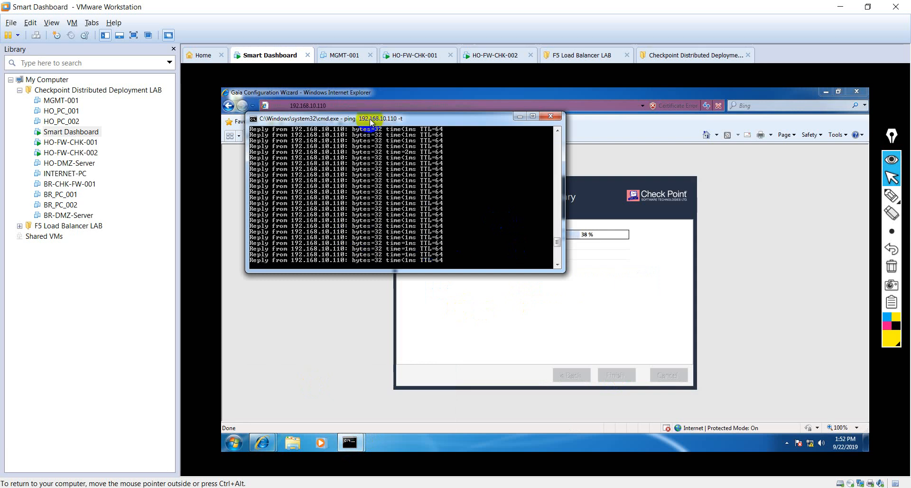
drag(372, 119, 359, 177)
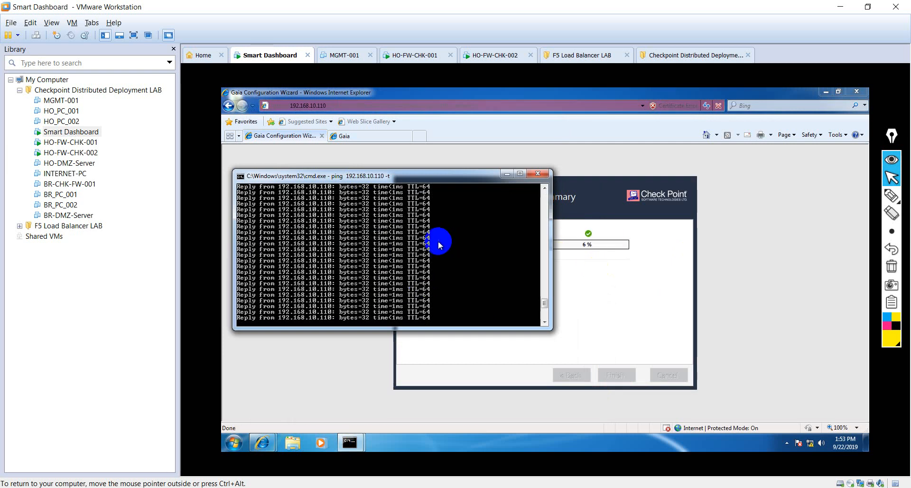
click(362, 136)
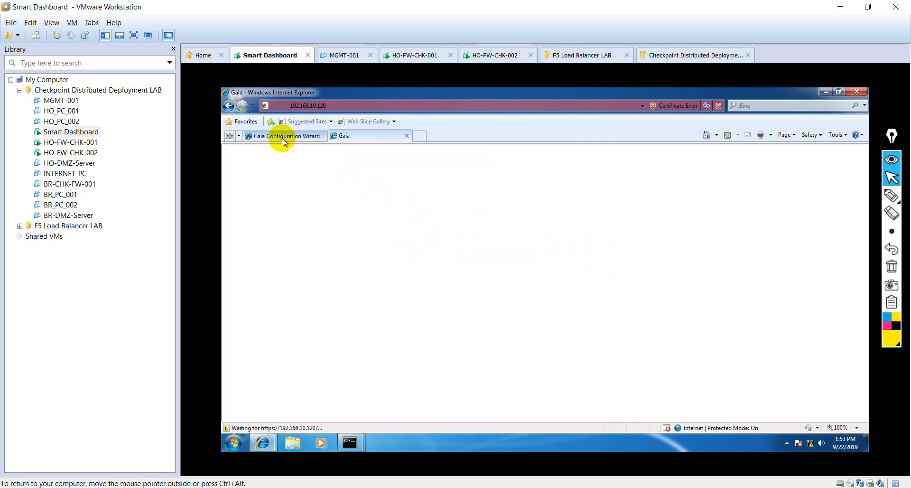
- Reload the 192.168.10.120 Gaia portal and log in with the administrator username and password
click(283, 138)
click(364, 138)
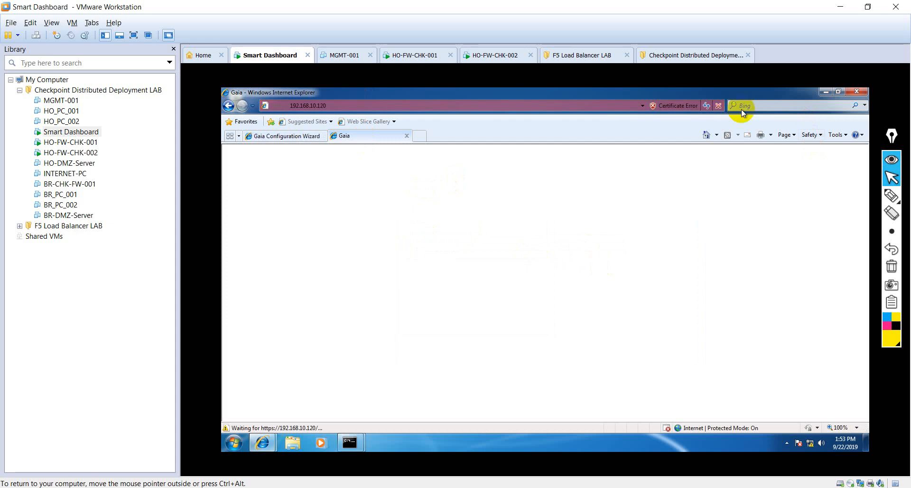
click(707, 105)
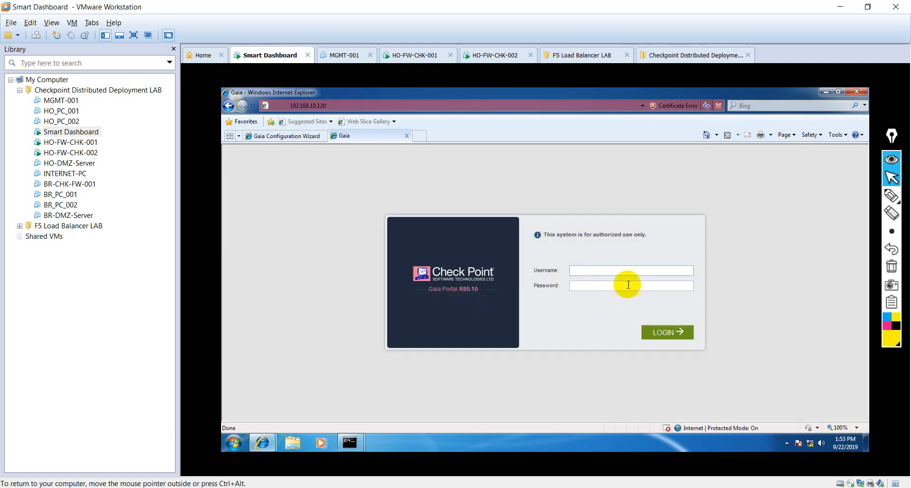
click(603, 270)
text(adm)
text(••••)
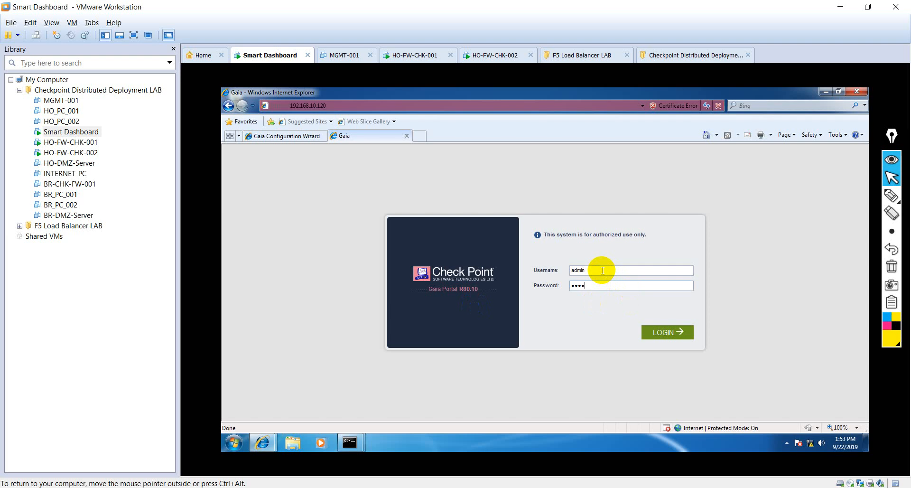
text(••)
click(665, 334)
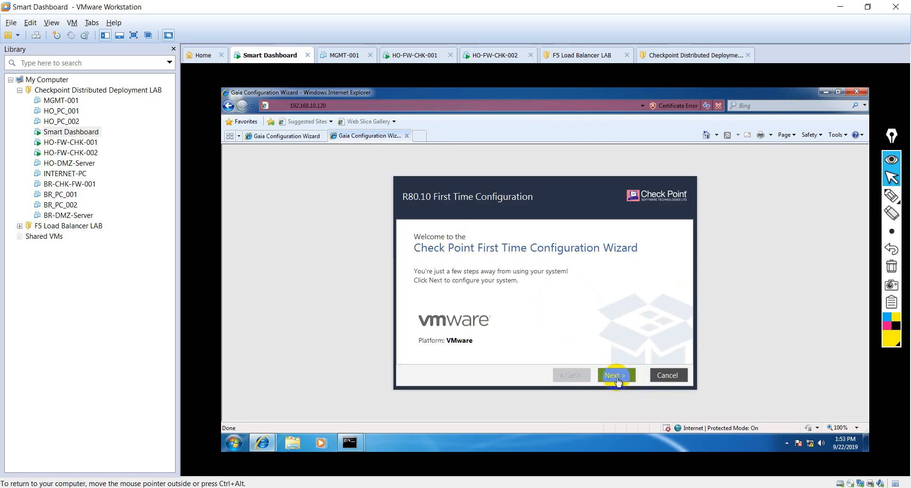
- Advance through Welcome, Deployment Options, Management Connection and Internet Connection with default settings
click(618, 376)
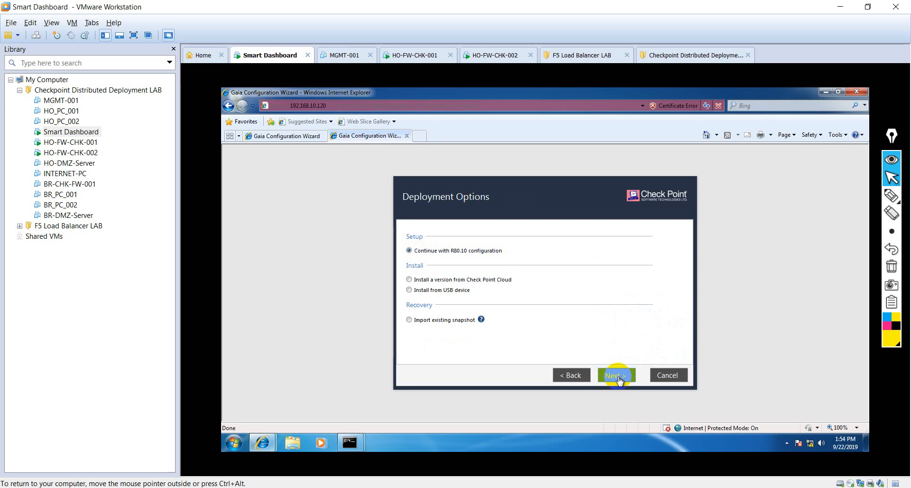
click(619, 376)
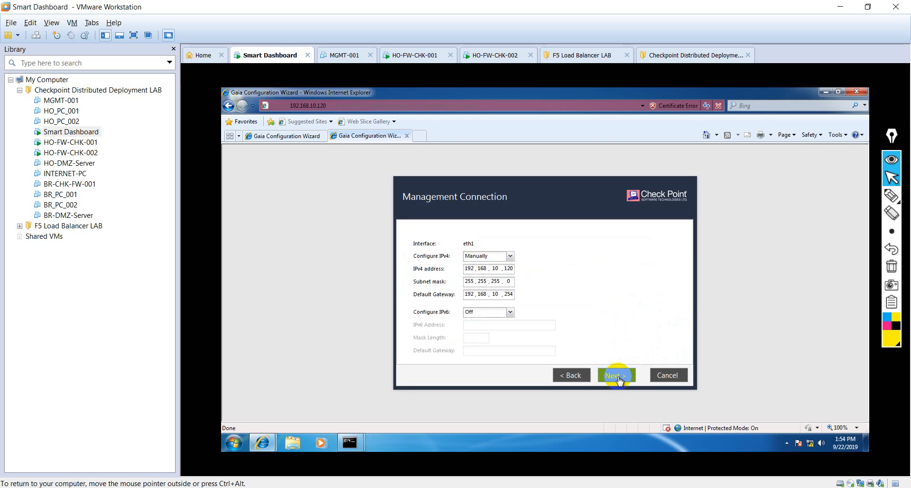
click(619, 376)
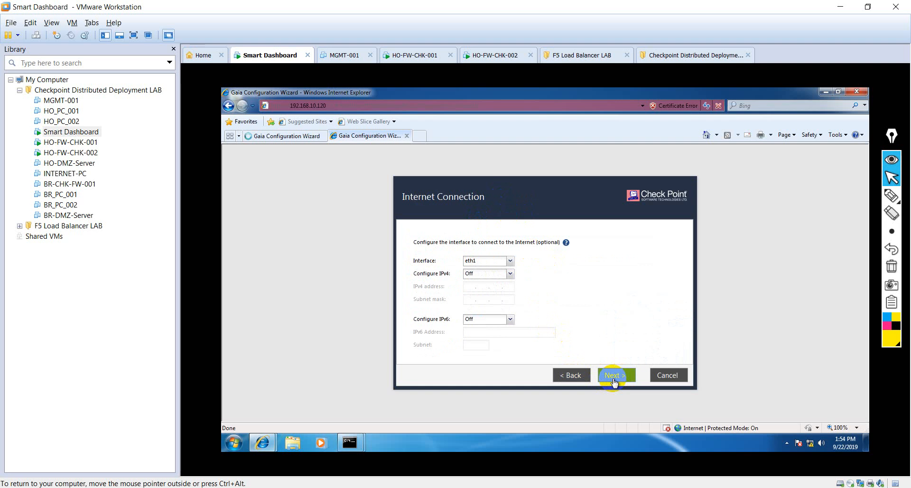
click(614, 376)
- Replace the second gateway's default host name with HO-CHK-FW-002
drag(513, 232, 433, 236)
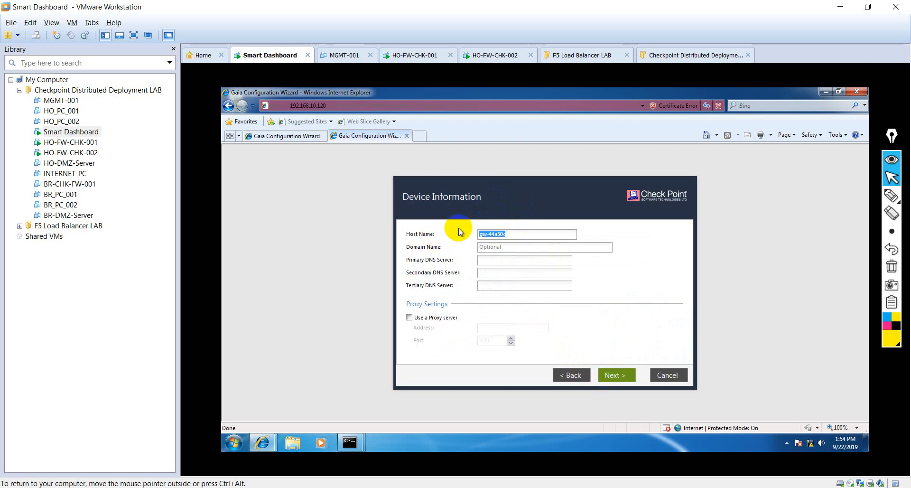
text(H)
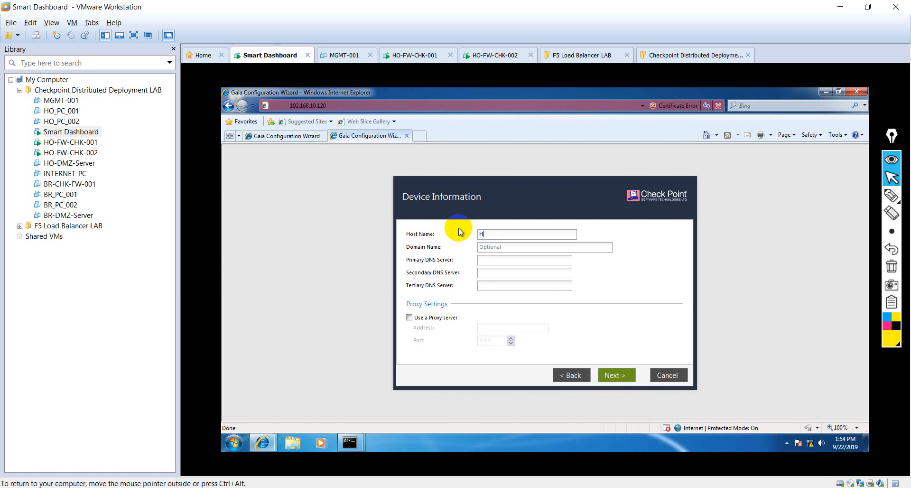
text(O-FW-)
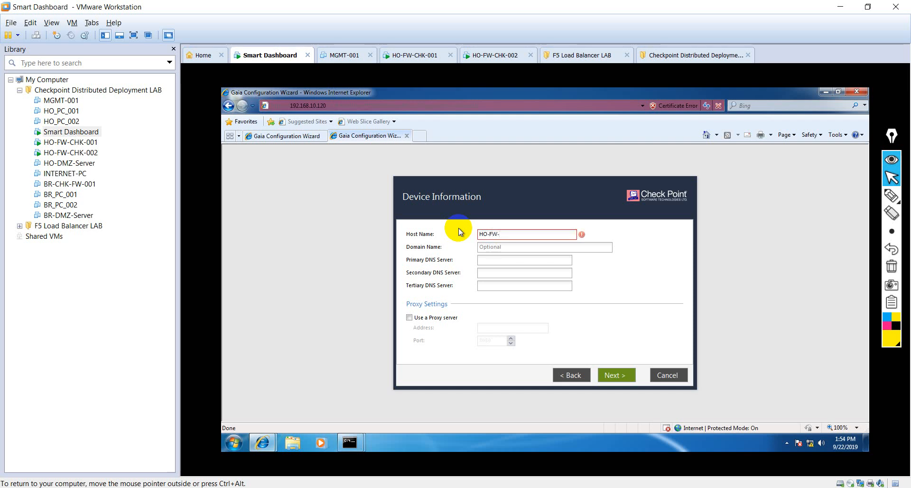
key(BackSpace)
key(BackSpace)
key(BackSpace)
text(CHK-FW)
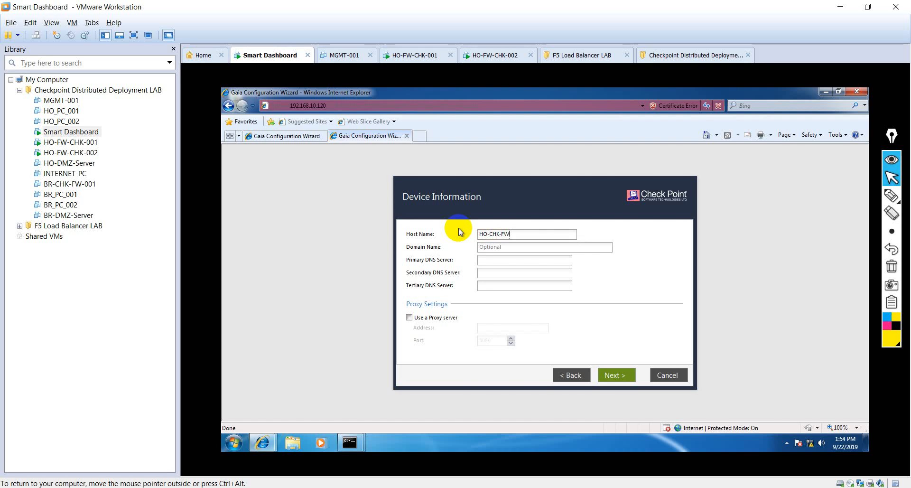
text(-002)
click(282, 137)
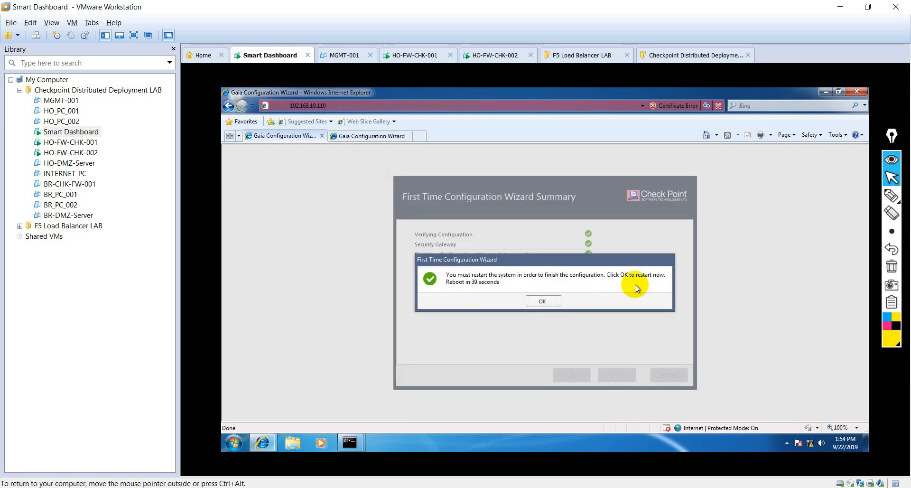
- Accept the 192.168.10.110 restart prompt and bring the ping console forward to watch timeouts
click(544, 302)
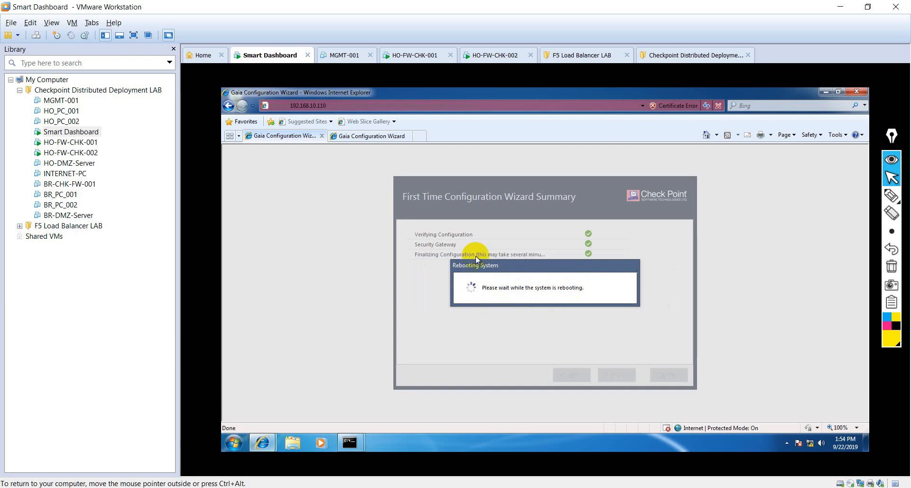
mouse_move(350, 442)
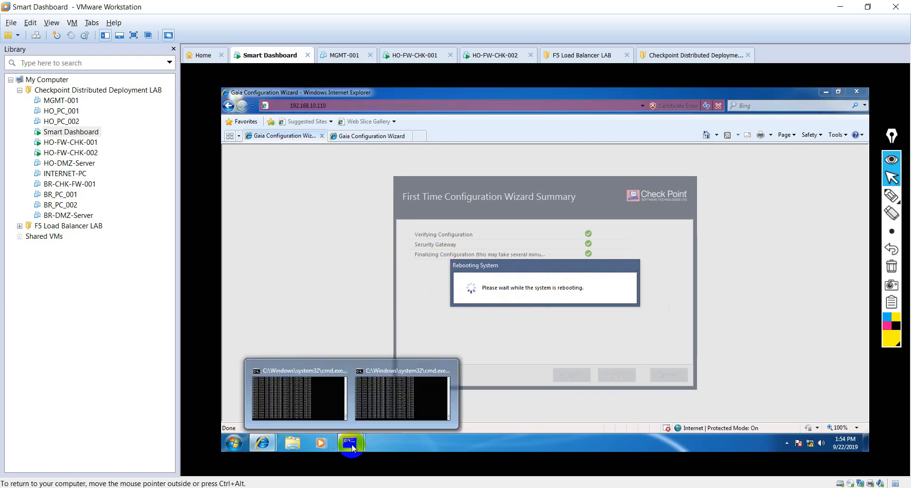
click(315, 397)
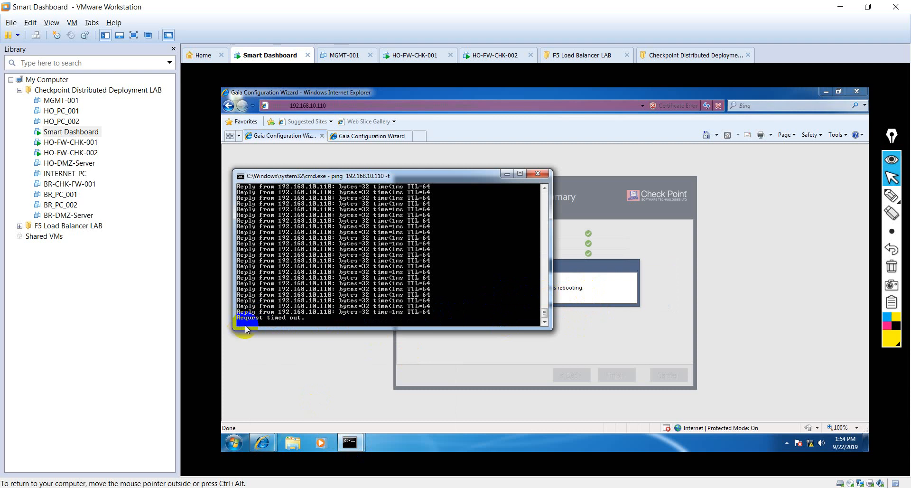
- On 192.168.10.120, keep device and date settings and install Security Gateway as a ClusterXL member
click(365, 137)
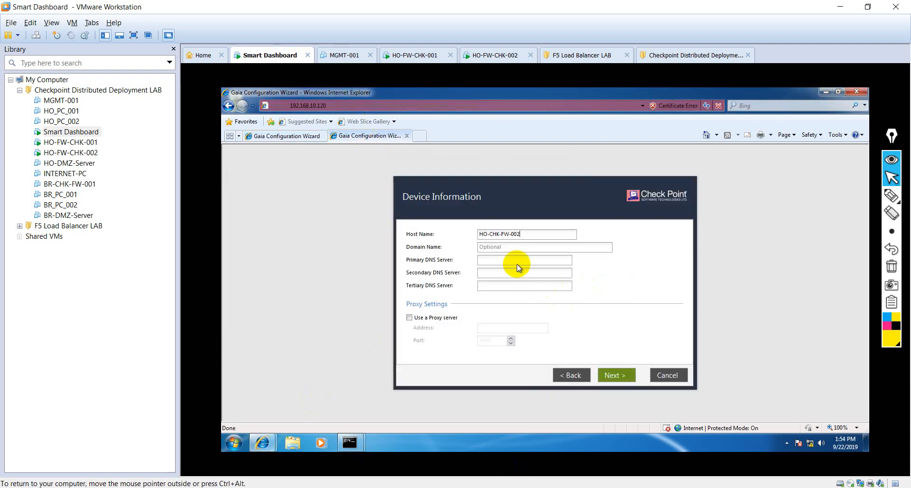
click(619, 379)
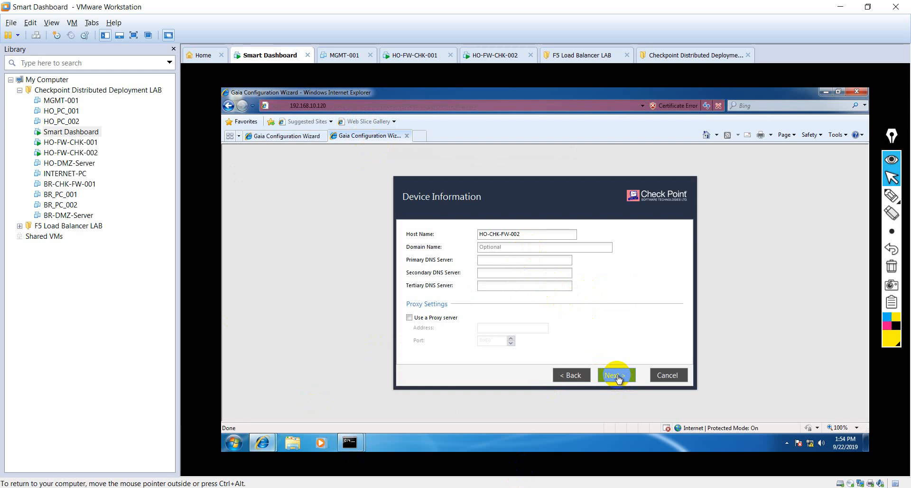
click(617, 376)
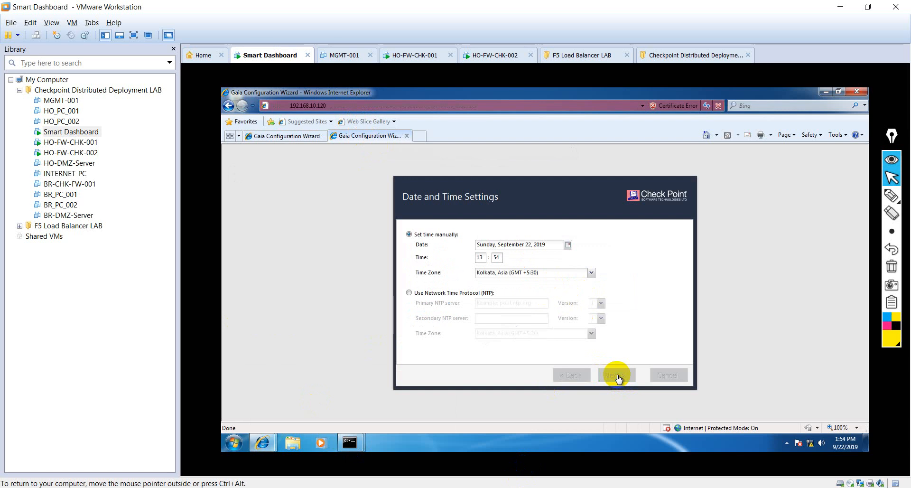
click(617, 376)
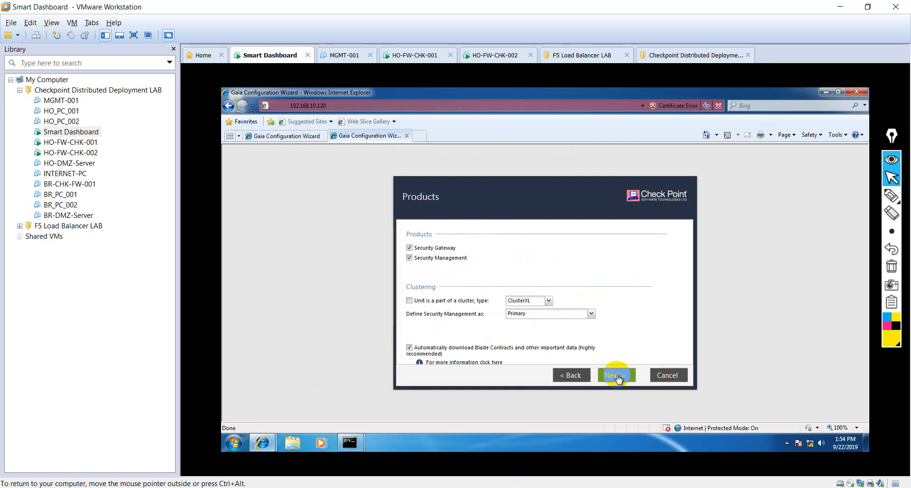
click(425, 258)
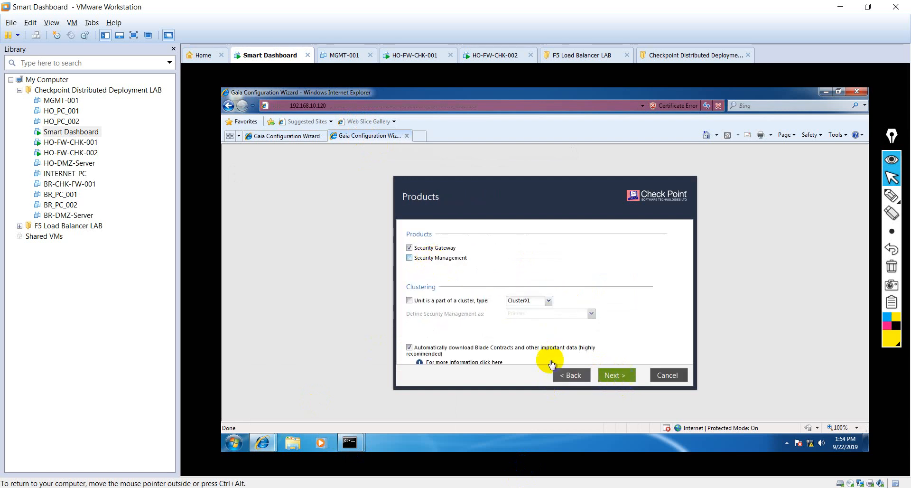
click(409, 300)
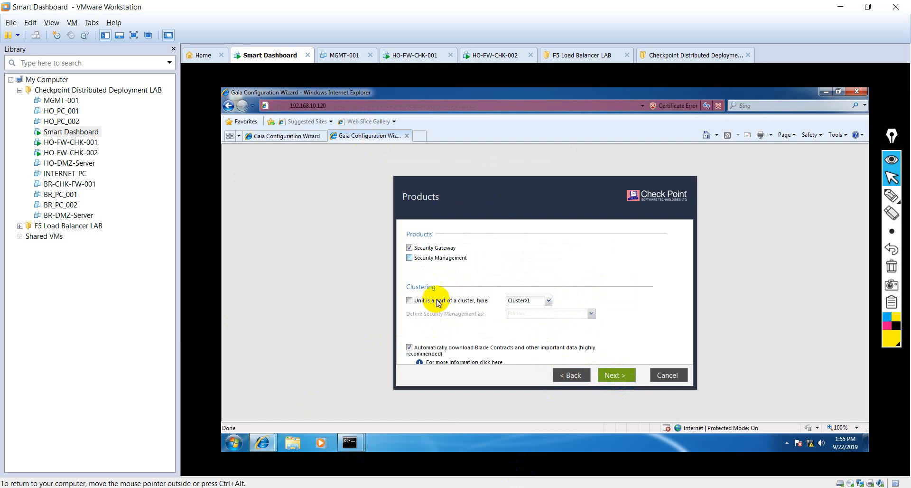
click(612, 375)
- Enter the second gateway's SIC activation key, finish, and confirm starting configuration
click(485, 231)
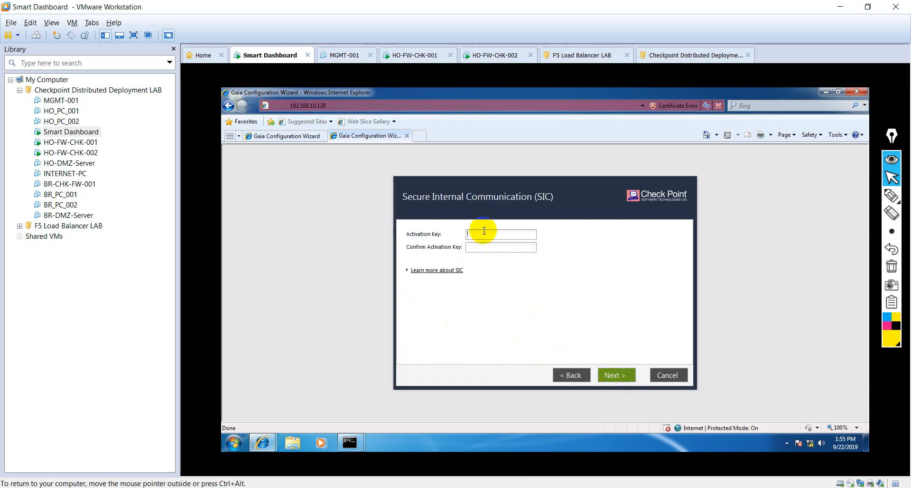
text(•)
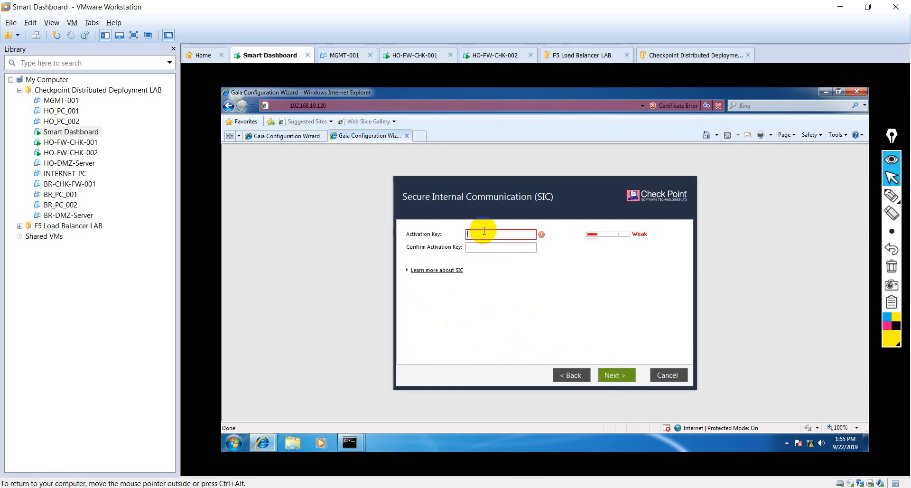
text(••)
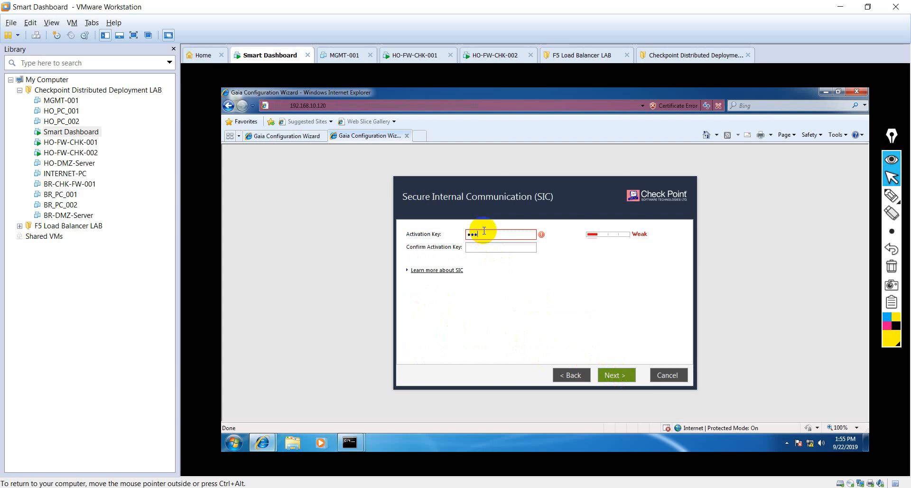
text(•••)
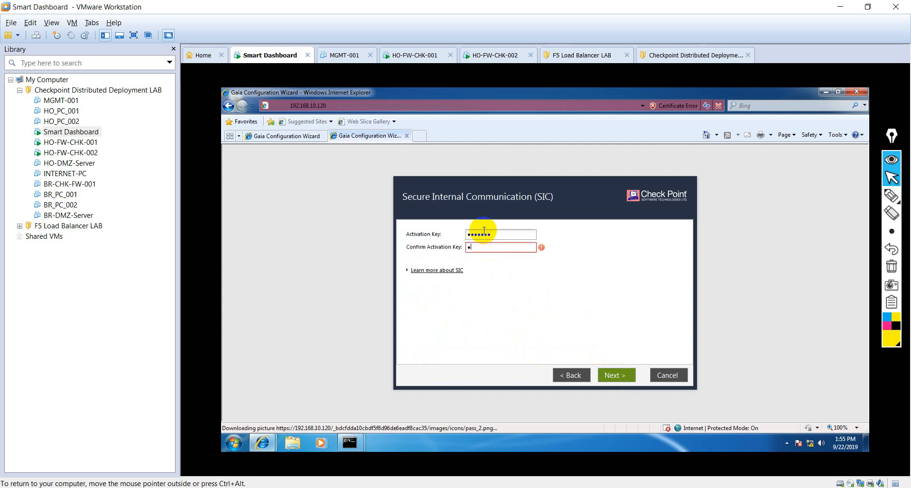
text(•••)
click(629, 382)
click(623, 383)
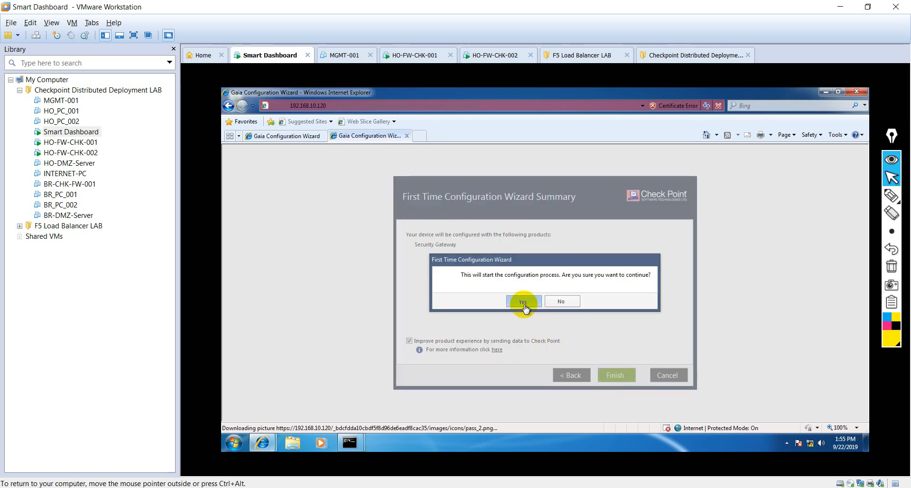
click(524, 304)
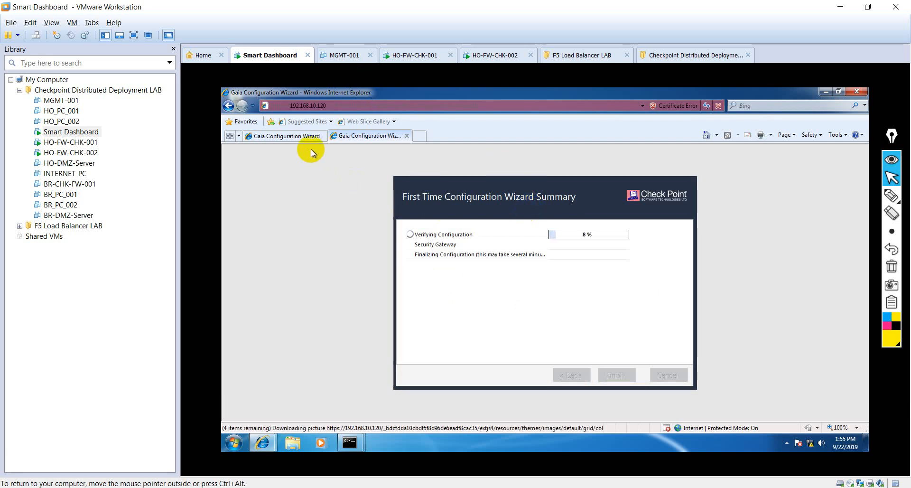
- Check the ping window and .120 progress, move the ping window aside, and return to the .110 wizard
click(294, 137)
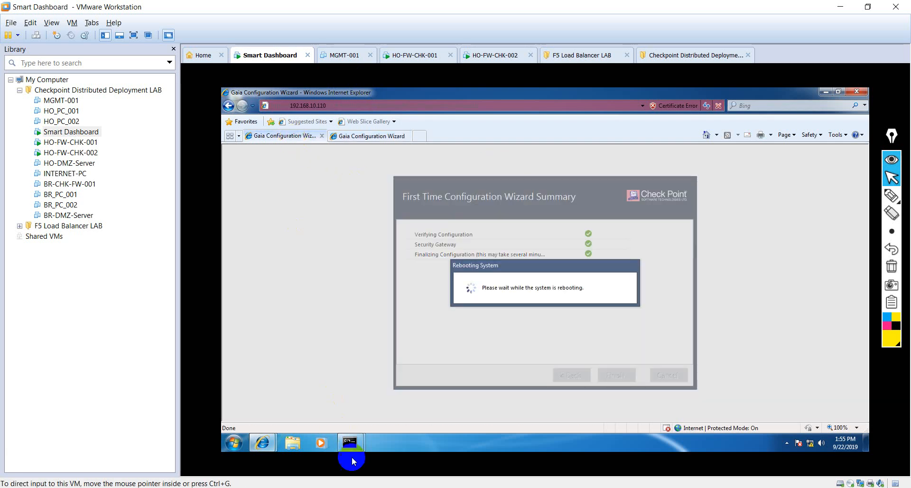
mouse_move(348, 439)
click(309, 397)
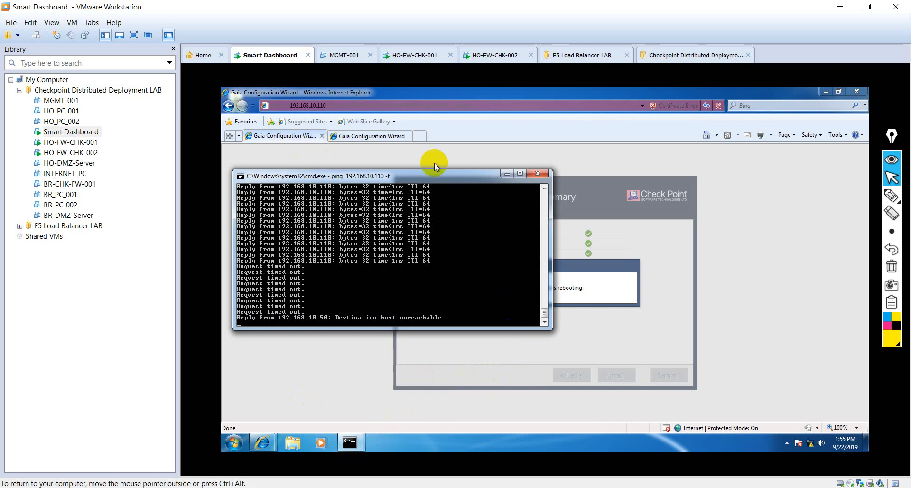
click(367, 135)
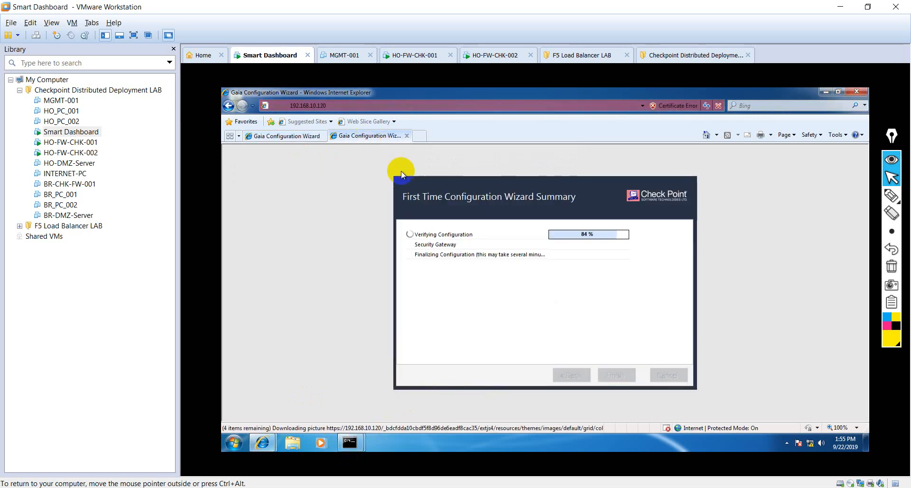
mouse_move(350, 442)
click(296, 376)
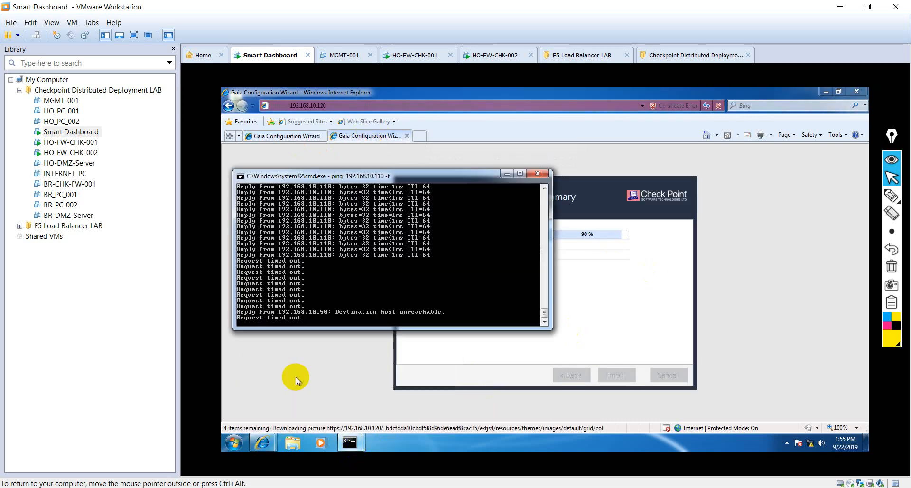
drag(435, 179, 736, 127)
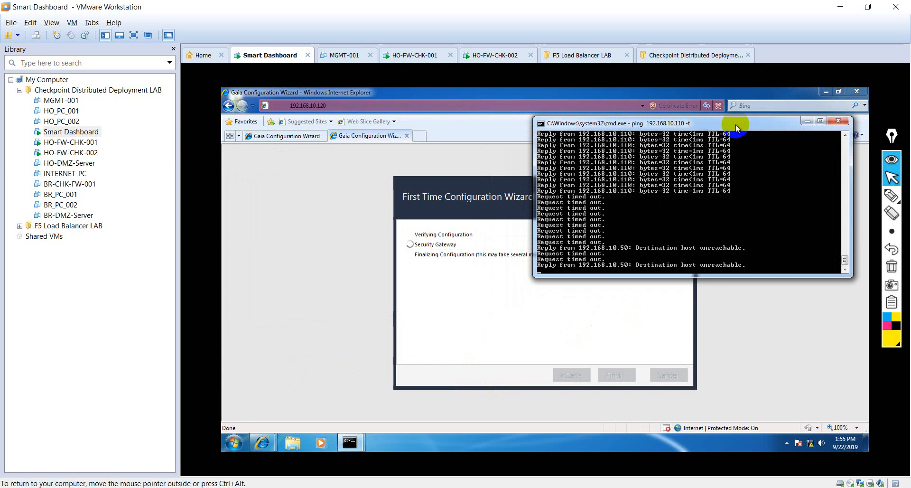
click(276, 135)
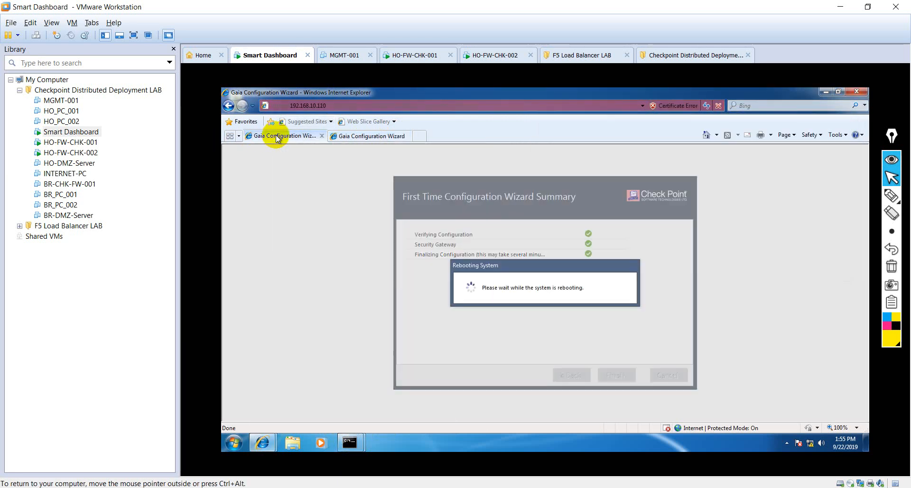
- Watch HO-FW-CHK-001 boot, then bring the management PC's ping to 192.168.10.110 forward
click(416, 59)
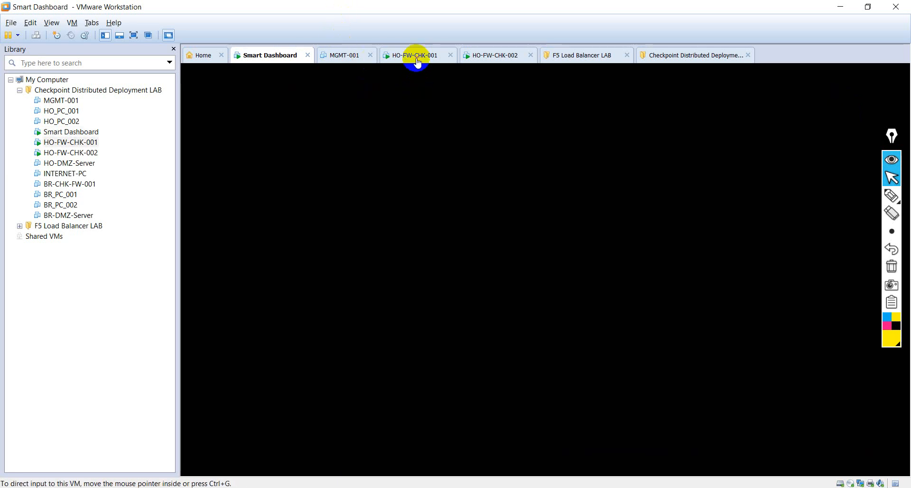
click(504, 59)
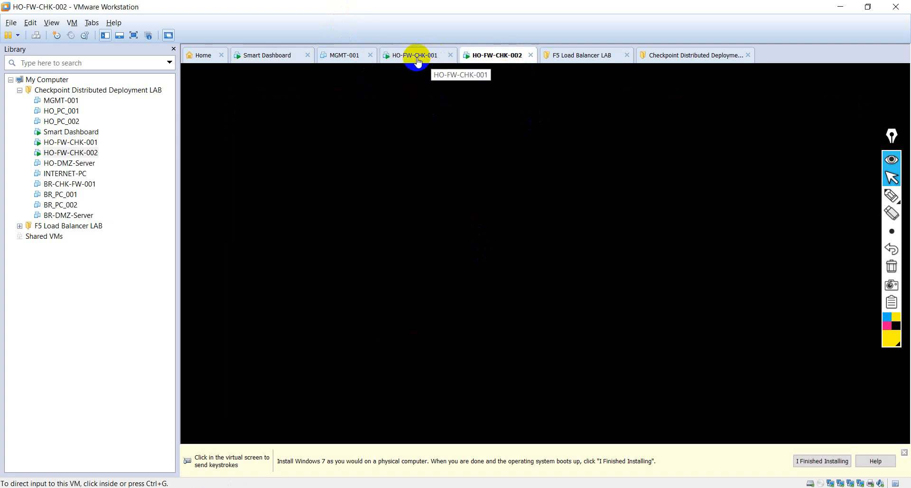
click(418, 60)
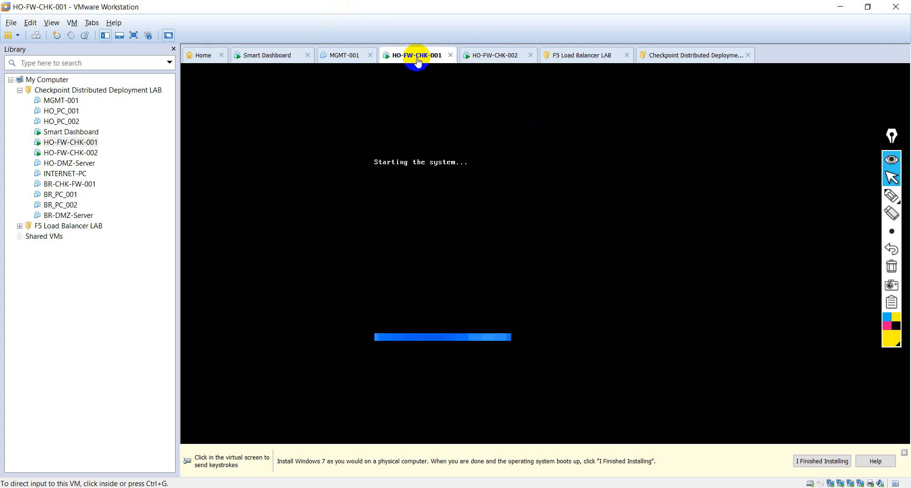
click(261, 56)
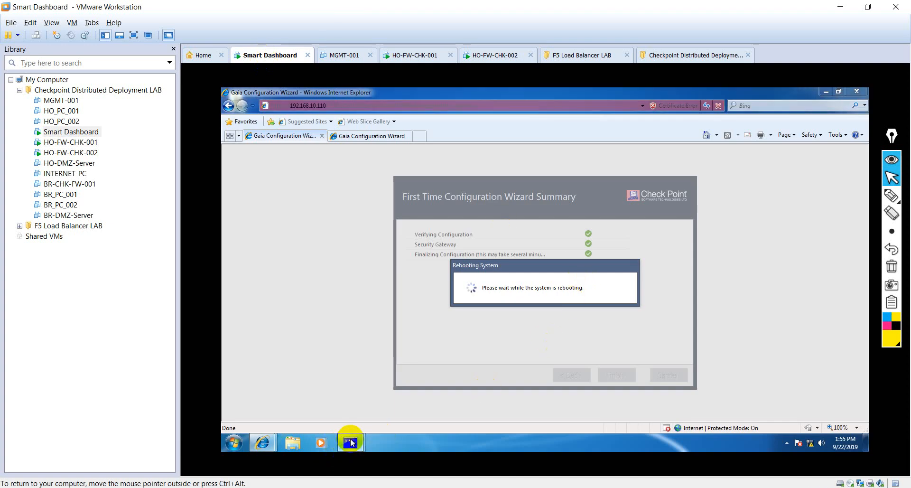
mouse_move(350, 442)
click(305, 401)
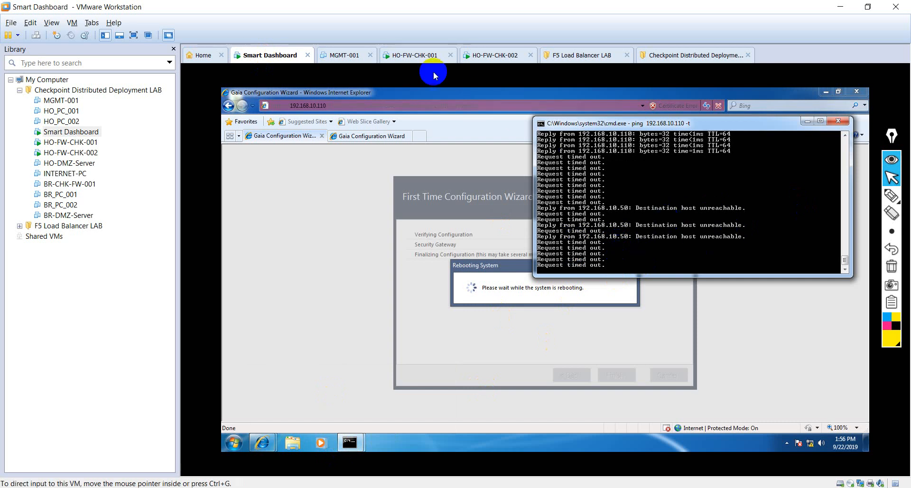
- Recheck HO-FW-CHK-001's startup, glance at HO-FW-CHK-002, and return to the Smart Dashboard machine
click(419, 63)
click(504, 56)
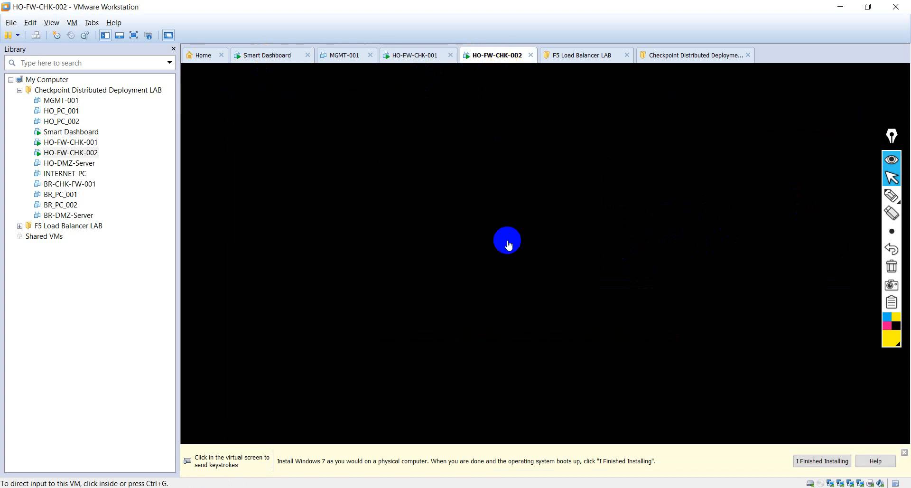
click(415, 62)
click(342, 56)
click(427, 56)
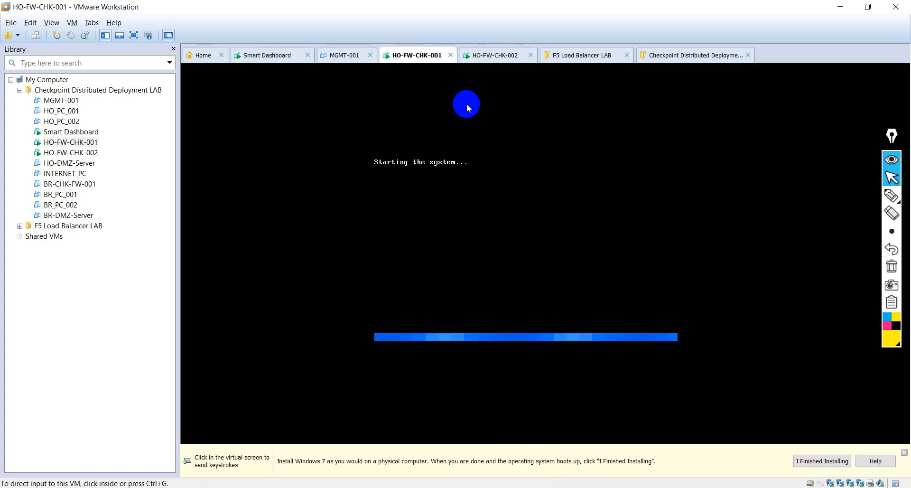
click(303, 65)
click(265, 55)
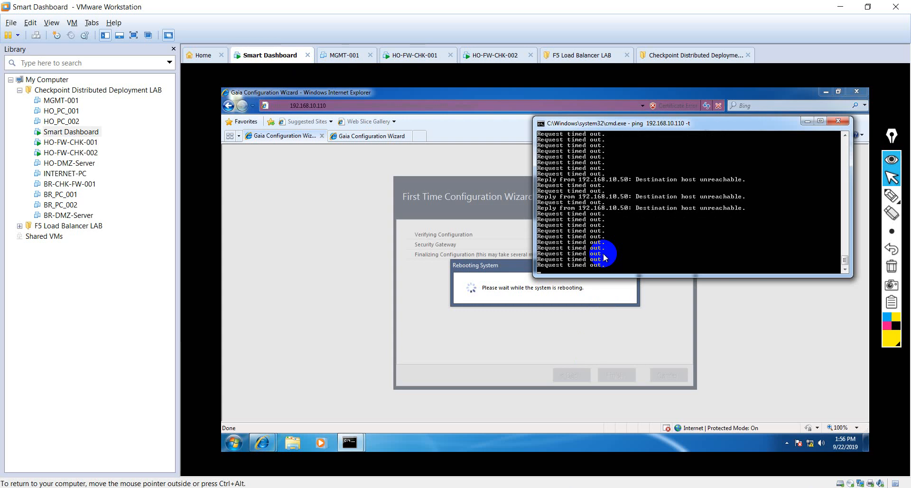
click(478, 58)
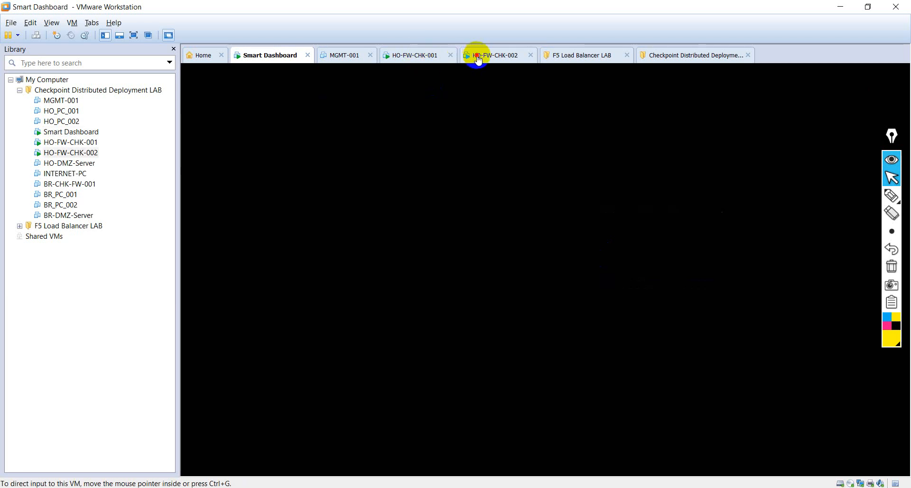
click(413, 55)
click(271, 55)
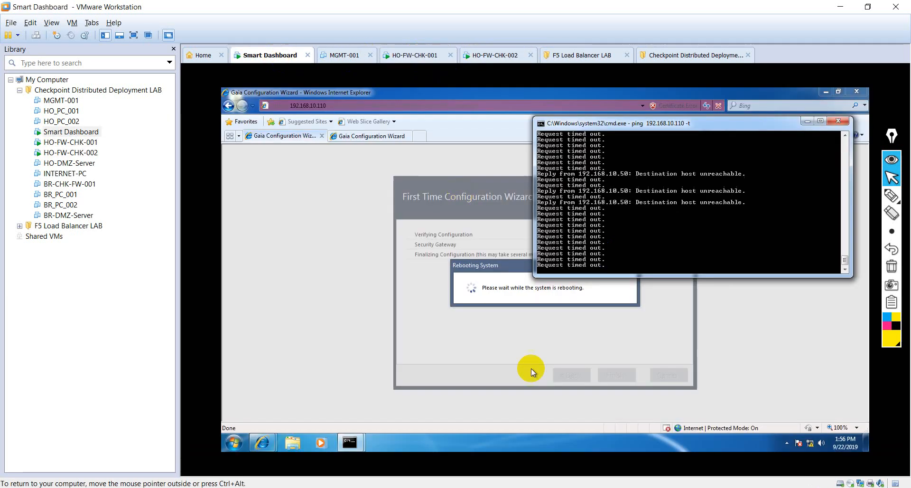
- Check the .120 wizard's progress and HO-FW-CHK-001's login prompt, then return to the 192.168.10.110 Gaia login
click(373, 136)
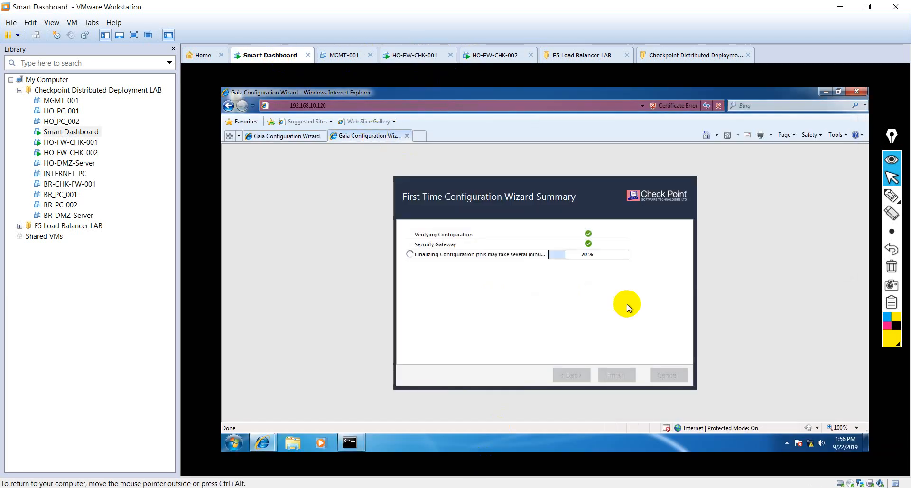
click(266, 136)
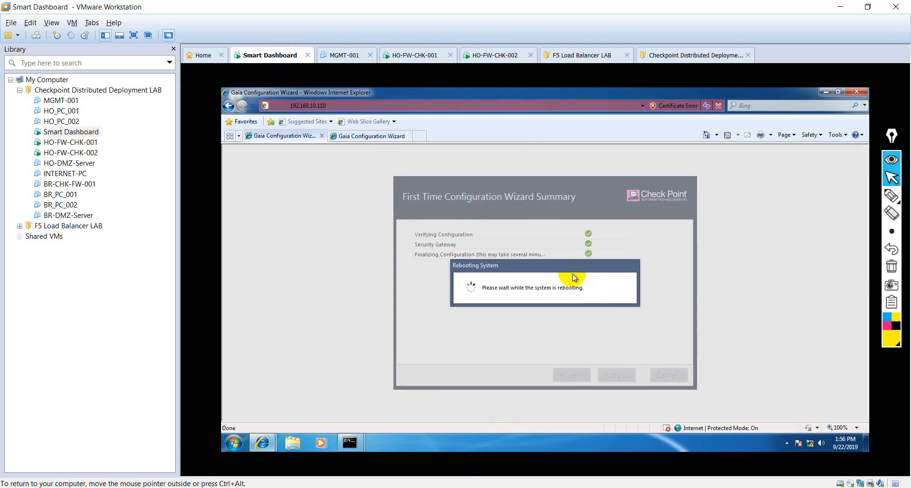
click(408, 55)
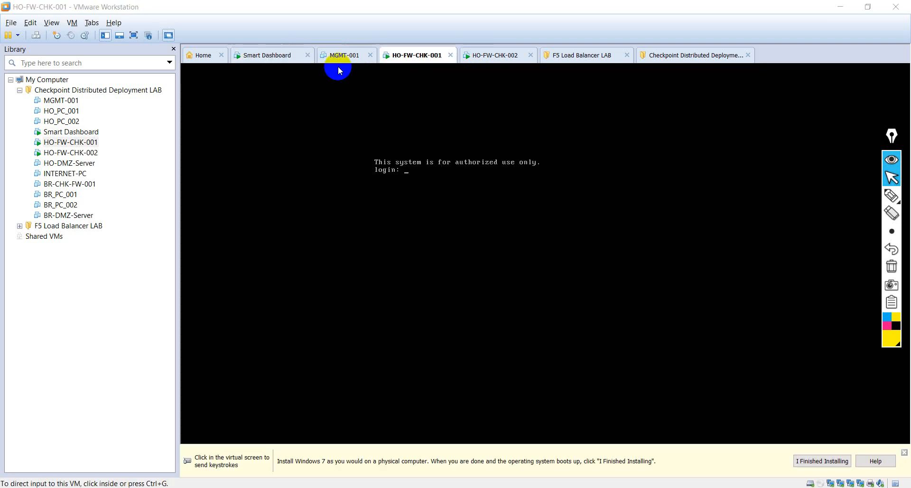
click(288, 55)
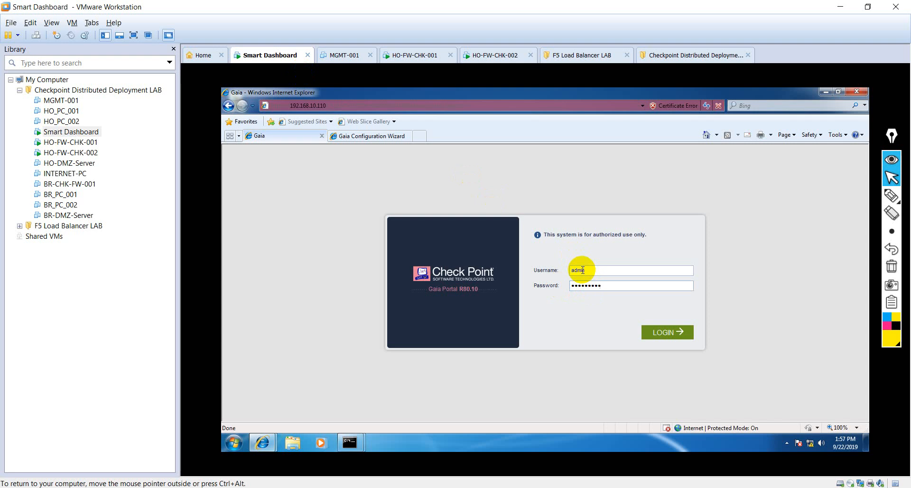
- Log in to the 192.168.10.110 Gaia Portal, check .120's finalizing progress, and view the HO-FW-001 Overview
click(666, 334)
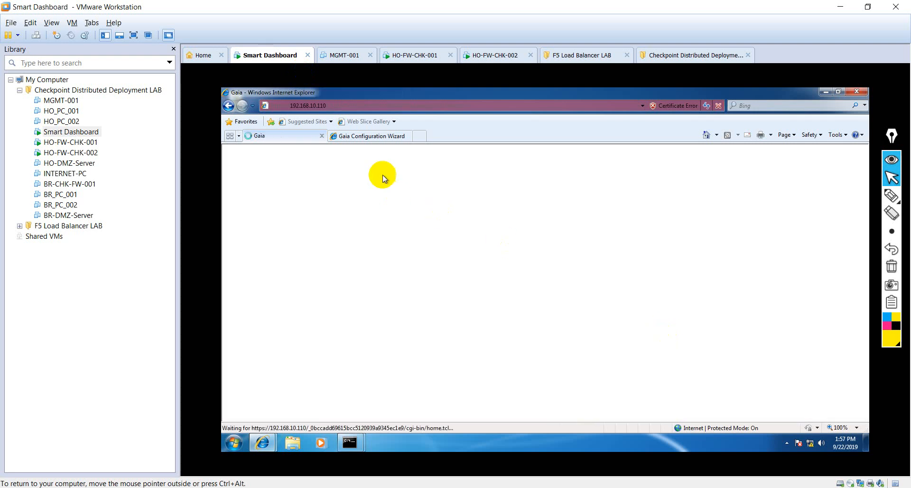
click(369, 137)
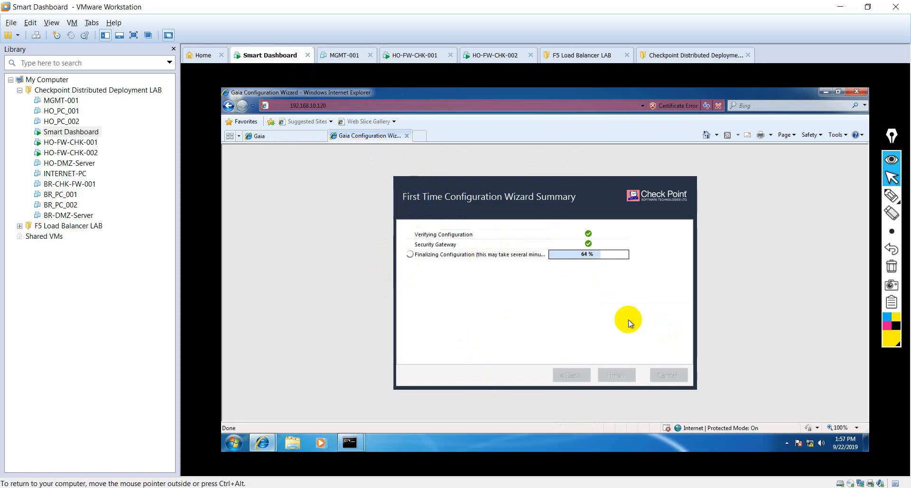
click(266, 138)
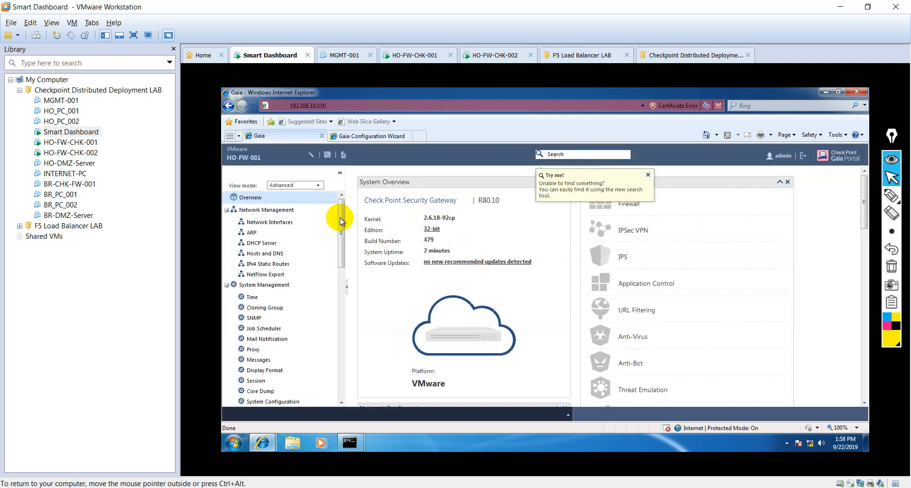
drag(340, 219, 348, 198)
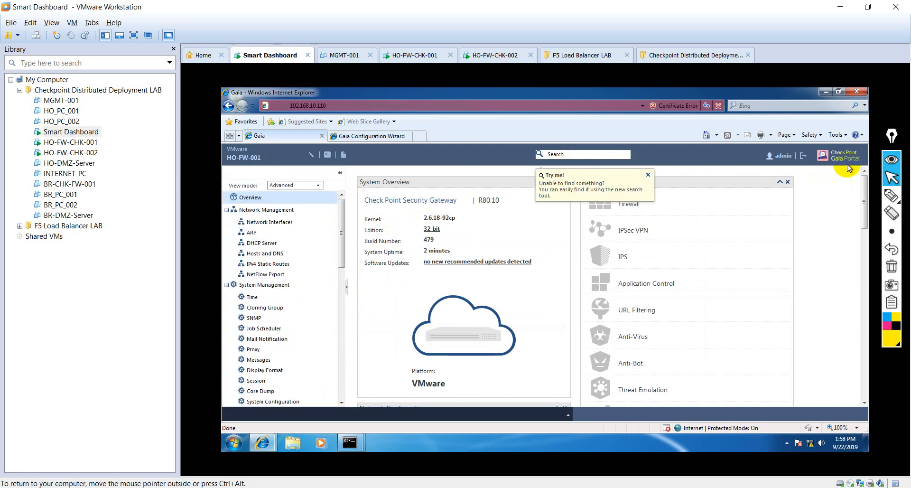
click(366, 139)
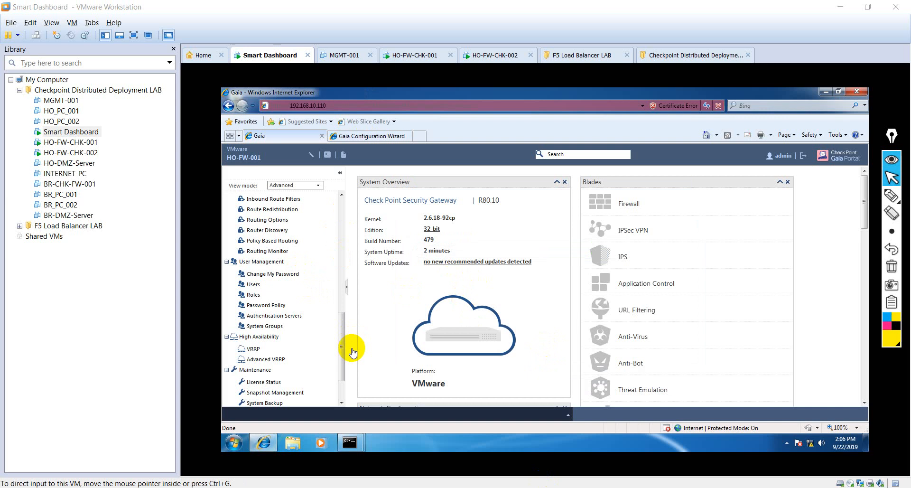
click(354, 137)
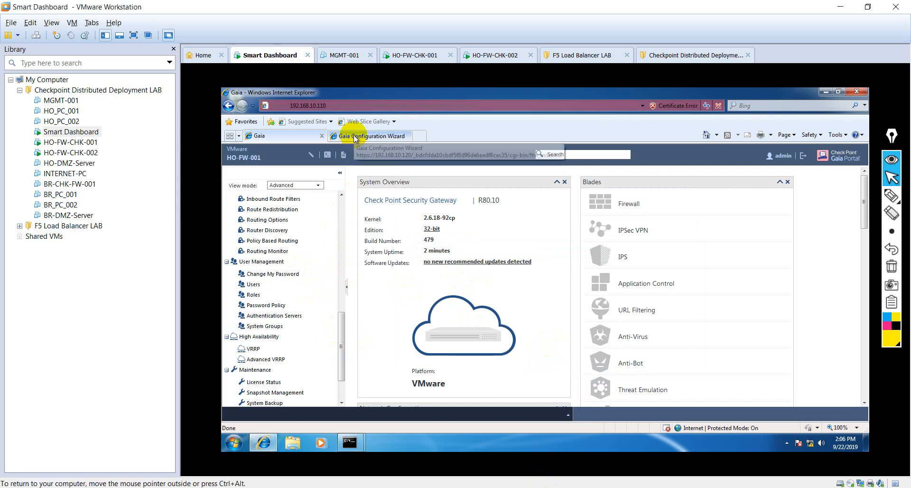